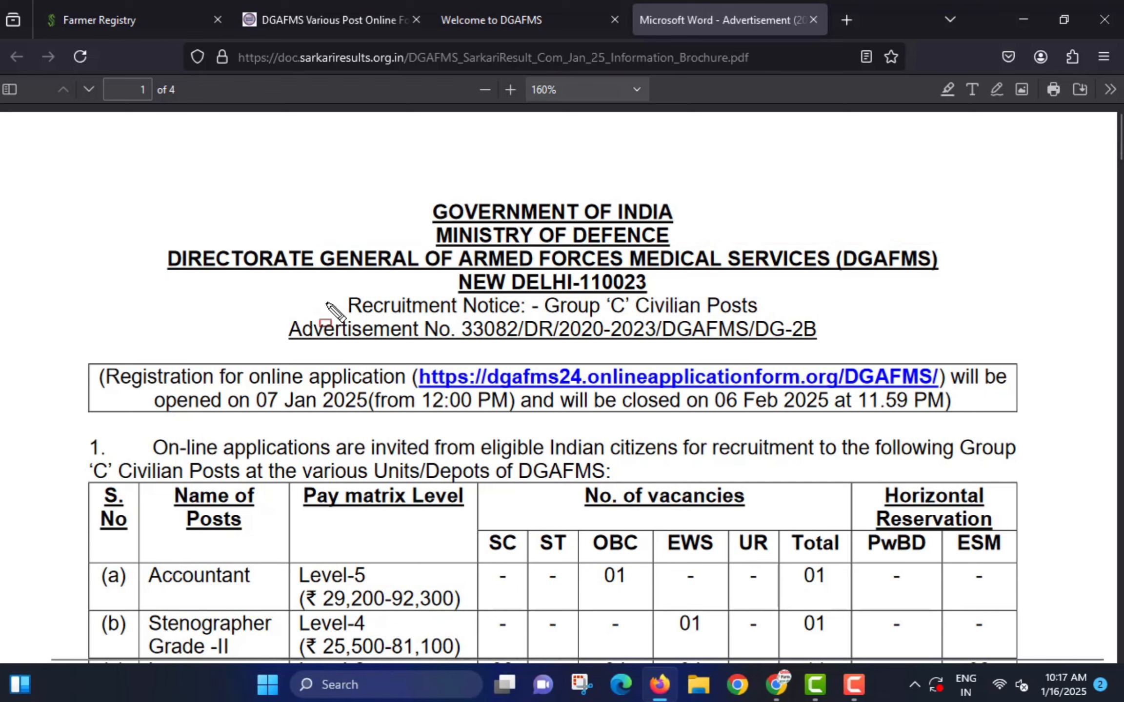
# - Mark the Group 'C' recruitment notice line, then scroll down to page 2's age-limit and qualification table
pyautogui.moveTo(382, 321); pyautogui.dragTo(767, 322)
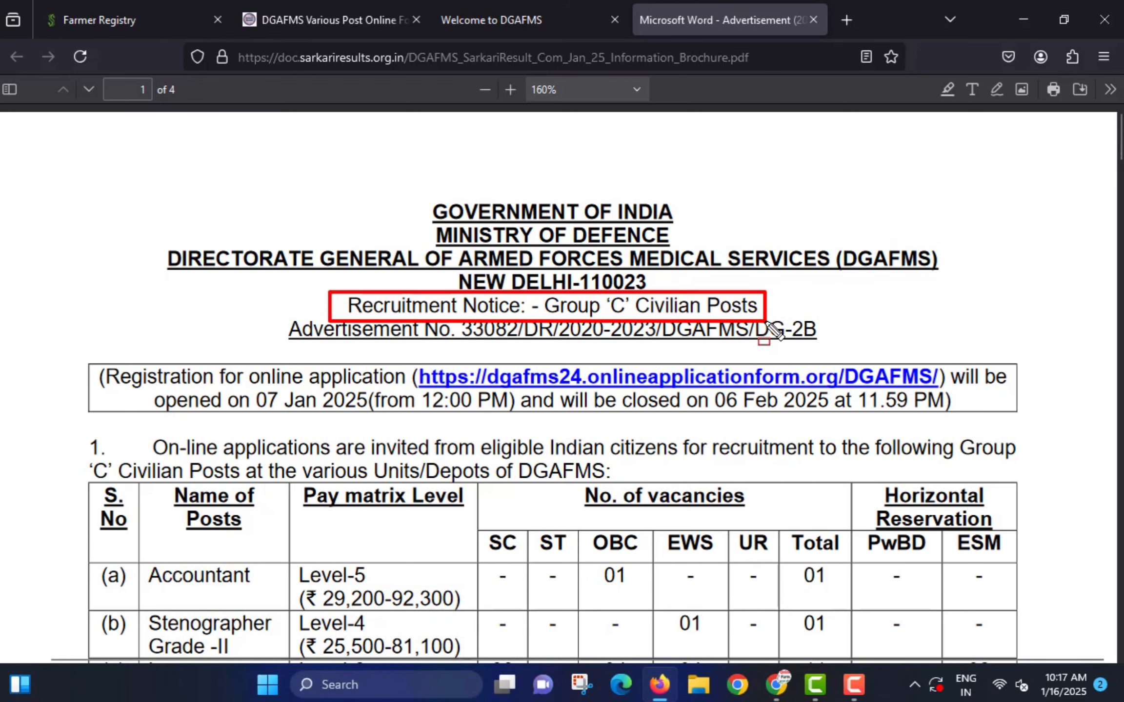
pyautogui.scroll(-3, 327, 307)
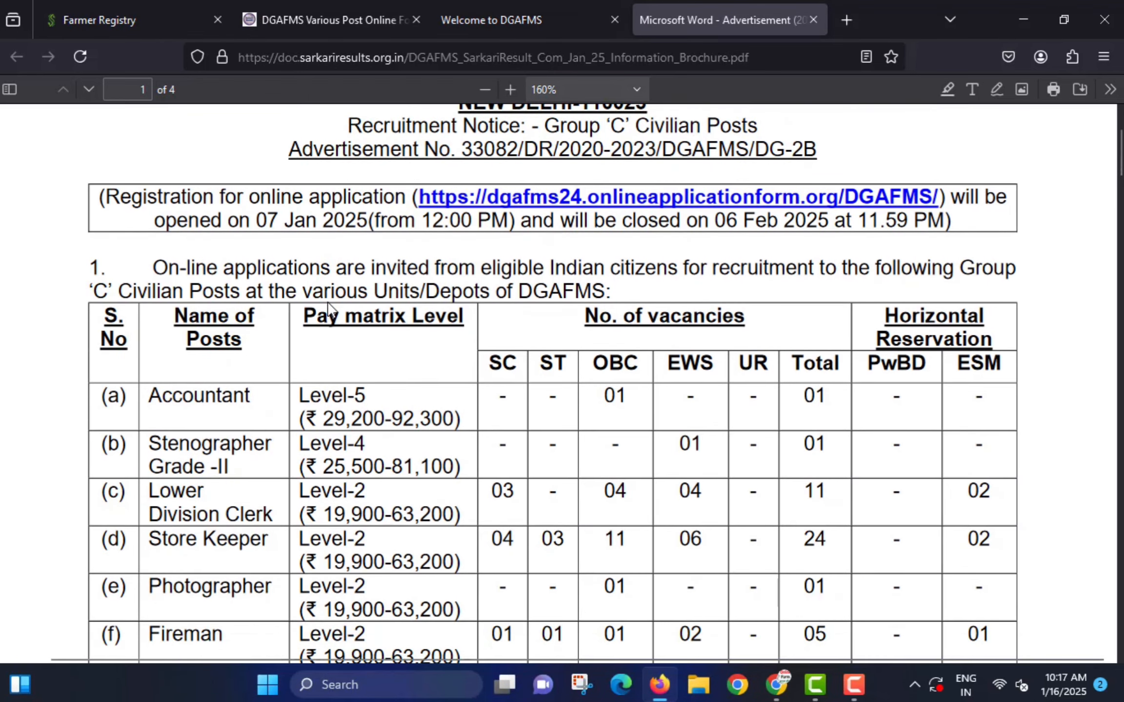
pyautogui.scroll(-2, 354, 313)
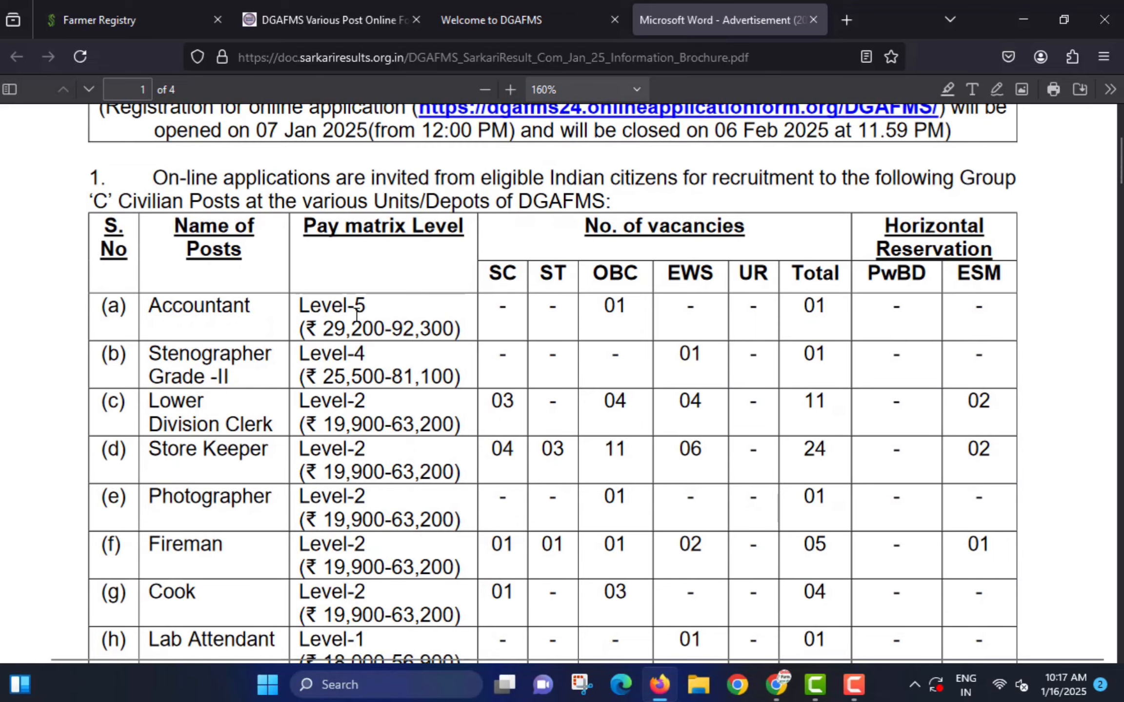
pyautogui.scroll(-2, 356, 314)
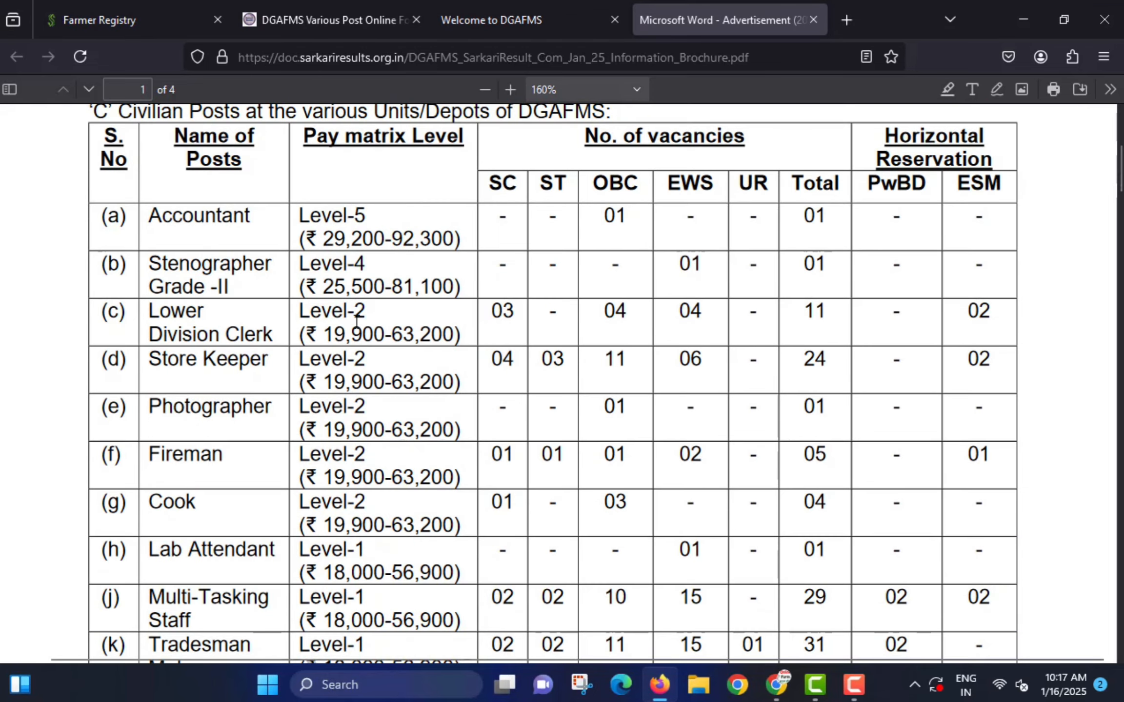
pyautogui.scroll(-6, 358, 321)
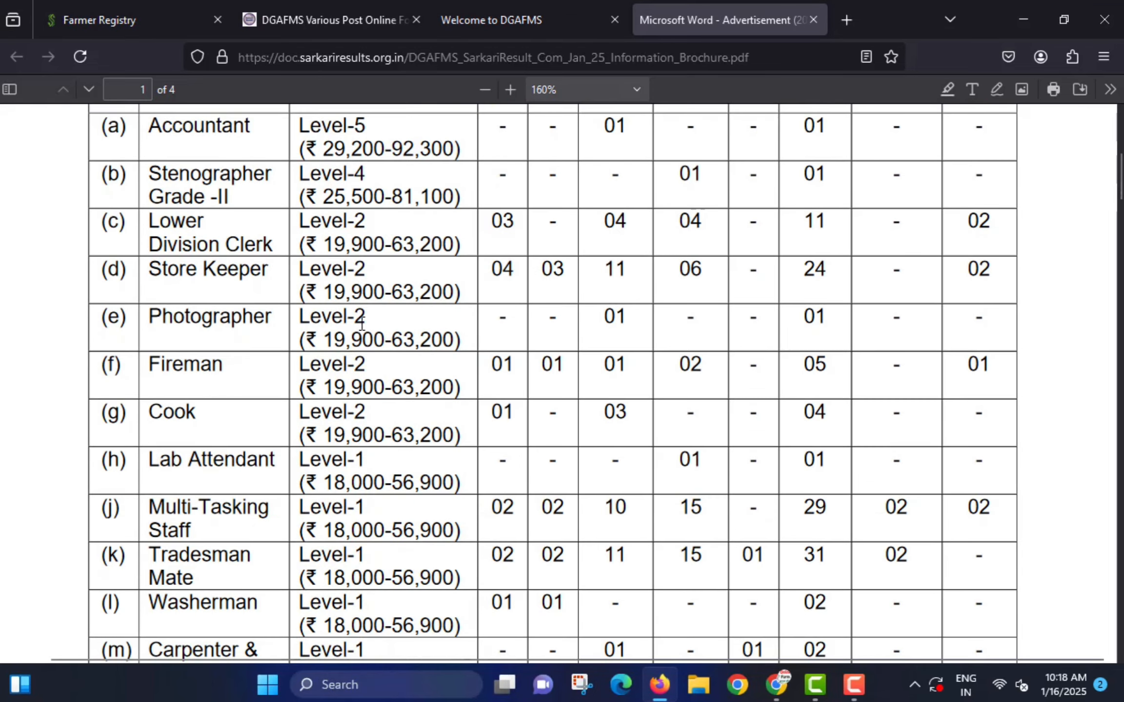
pyautogui.scroll(-5, 435, 299)
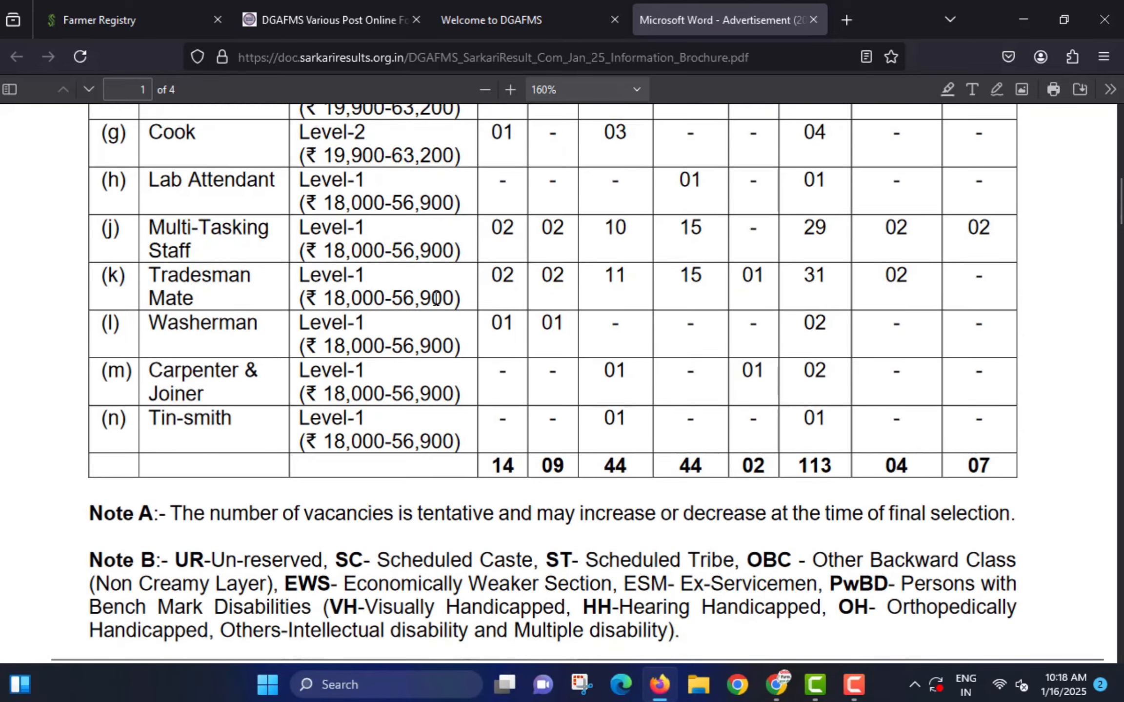
pyautogui.scroll(-7, 438, 308)
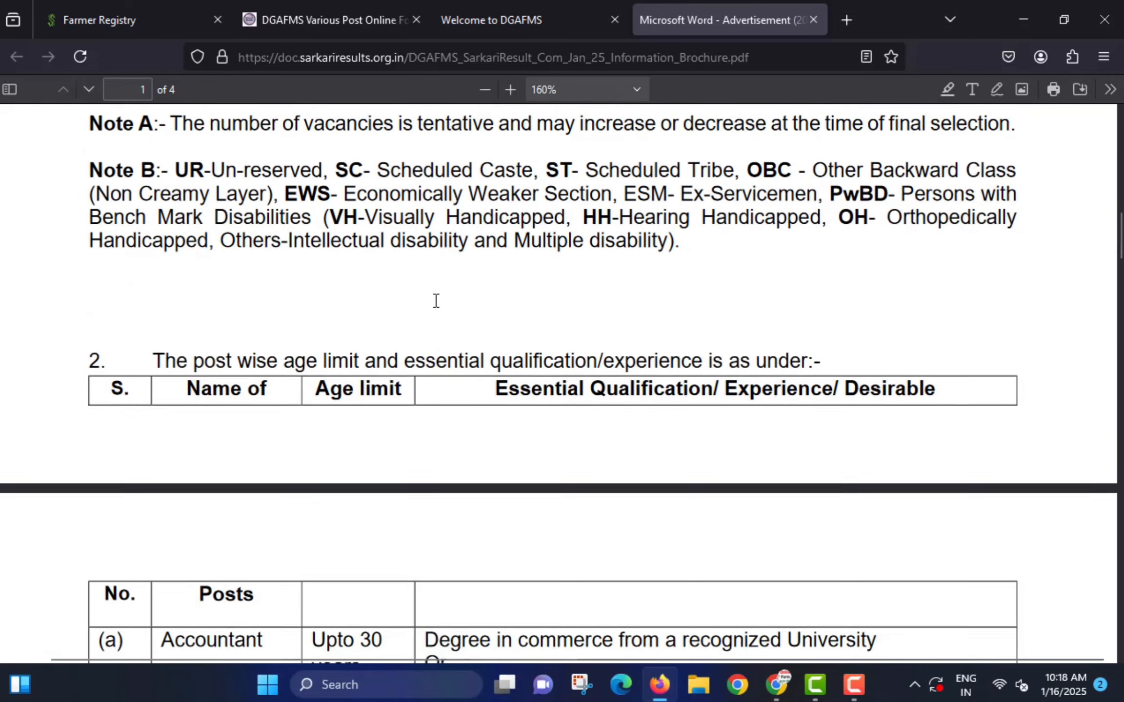
pyautogui.scroll(-5, 438, 307)
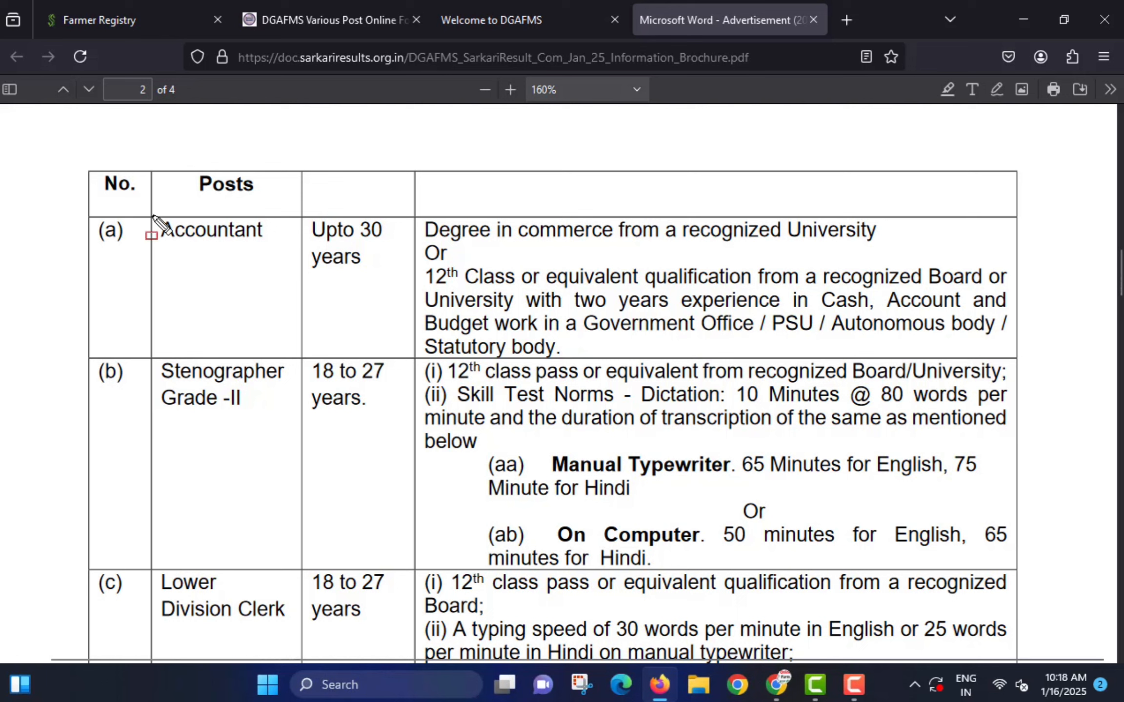
# - Mark the Accountant row's post name, 30-year age limit and qualifications, then clear the marks
pyautogui.moveTo(152, 212); pyautogui.dragTo(263, 256)
pyautogui.moveTo(294, 213)
pyautogui.mouseDown()
pyautogui.moveTo(348, 259)
pyautogui.moveTo(385, 272)
pyautogui.mouseUp()
pyautogui.moveTo(414, 215)
pyautogui.mouseDown()
pyautogui.moveTo(420, 230)
pyautogui.moveTo(652, 337)
pyautogui.moveTo(1019, 362)
pyautogui.mouseUp()
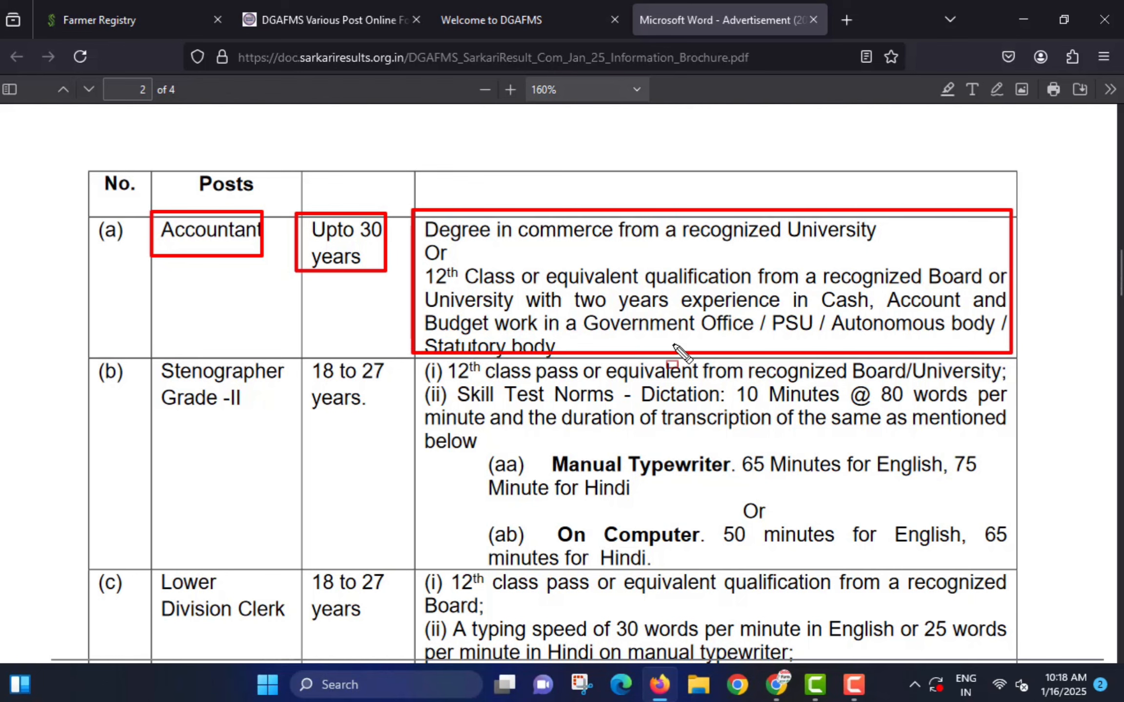
pyautogui.press('Escape')
pyautogui.scroll(-5, 281, 346)
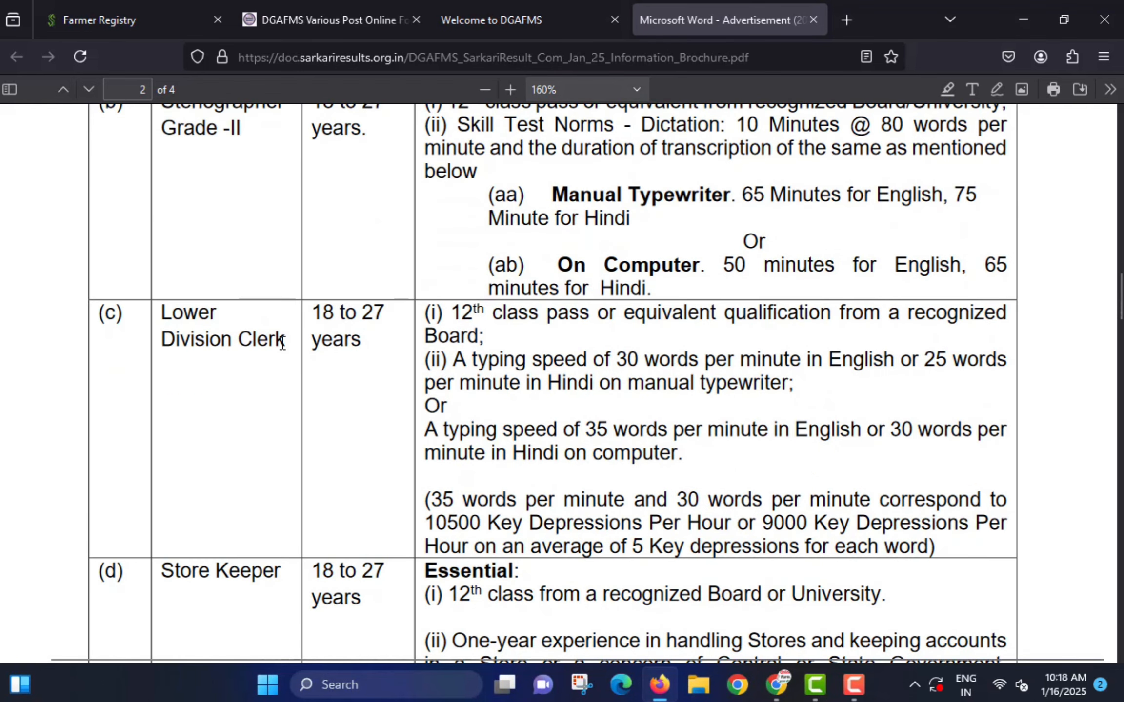
# - Mark the Lower Division Clerk's 18–27 age limit, 12th pass and typing-speed requirements, then switch to the portal
pyautogui.hotkey('ctrl', 'shift', 'd')
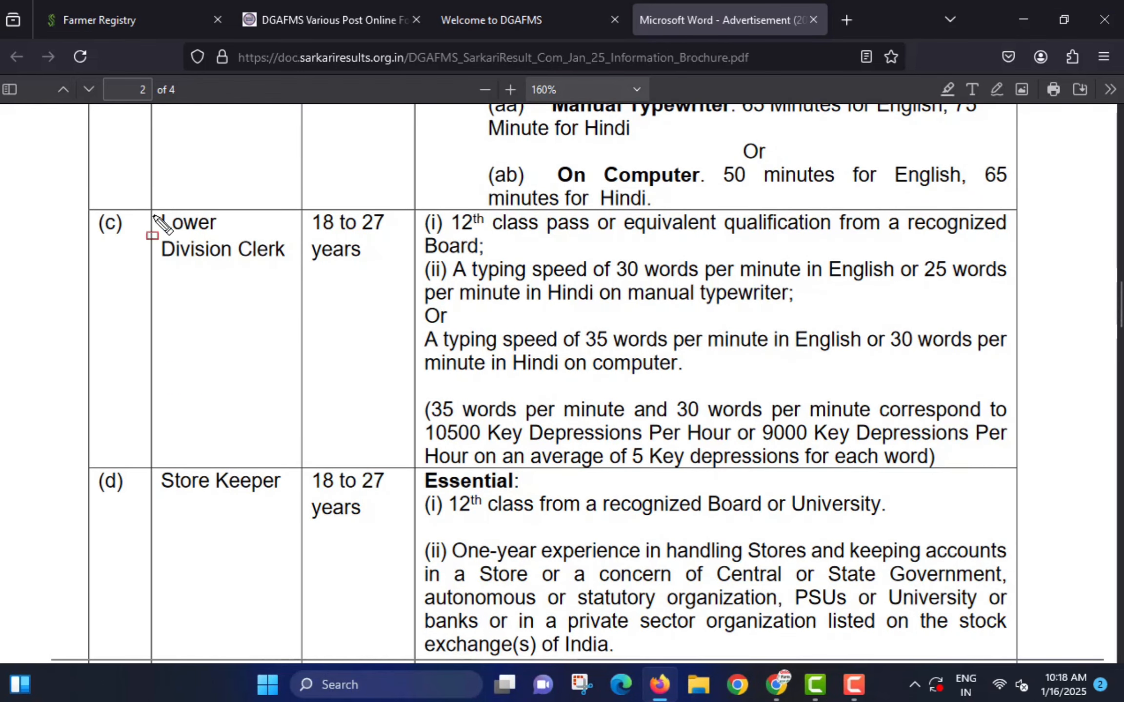
pyautogui.moveTo(147, 206); pyautogui.dragTo(290, 270)
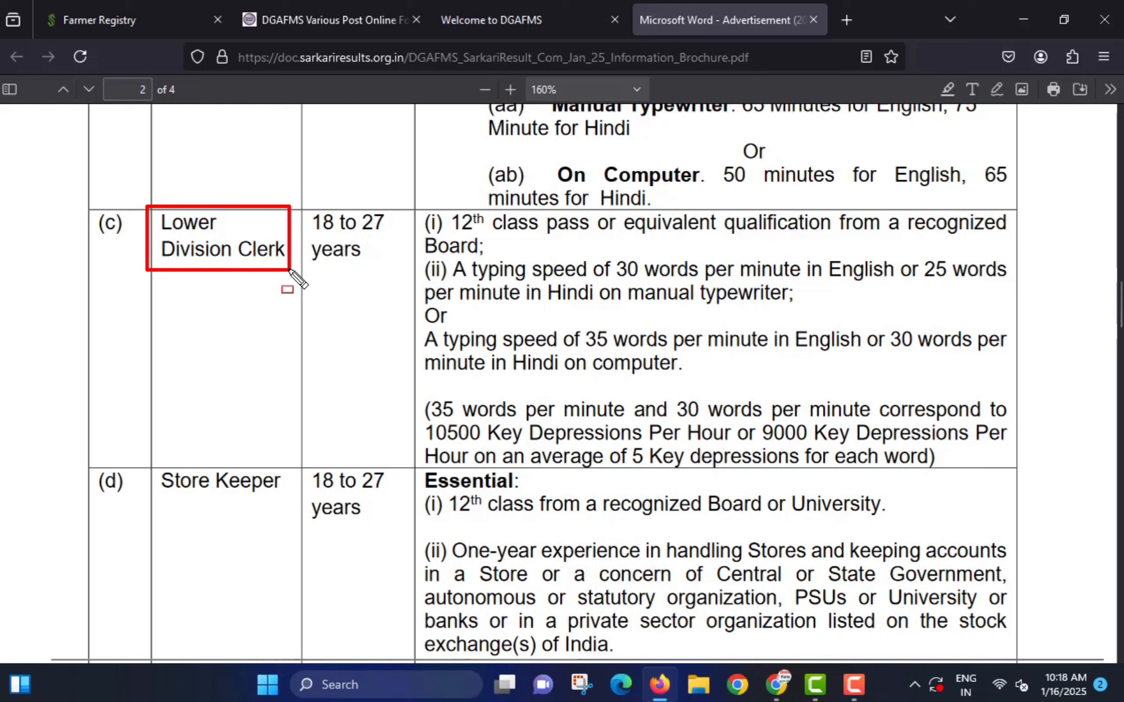
pyautogui.moveTo(299, 209); pyautogui.dragTo(404, 270)
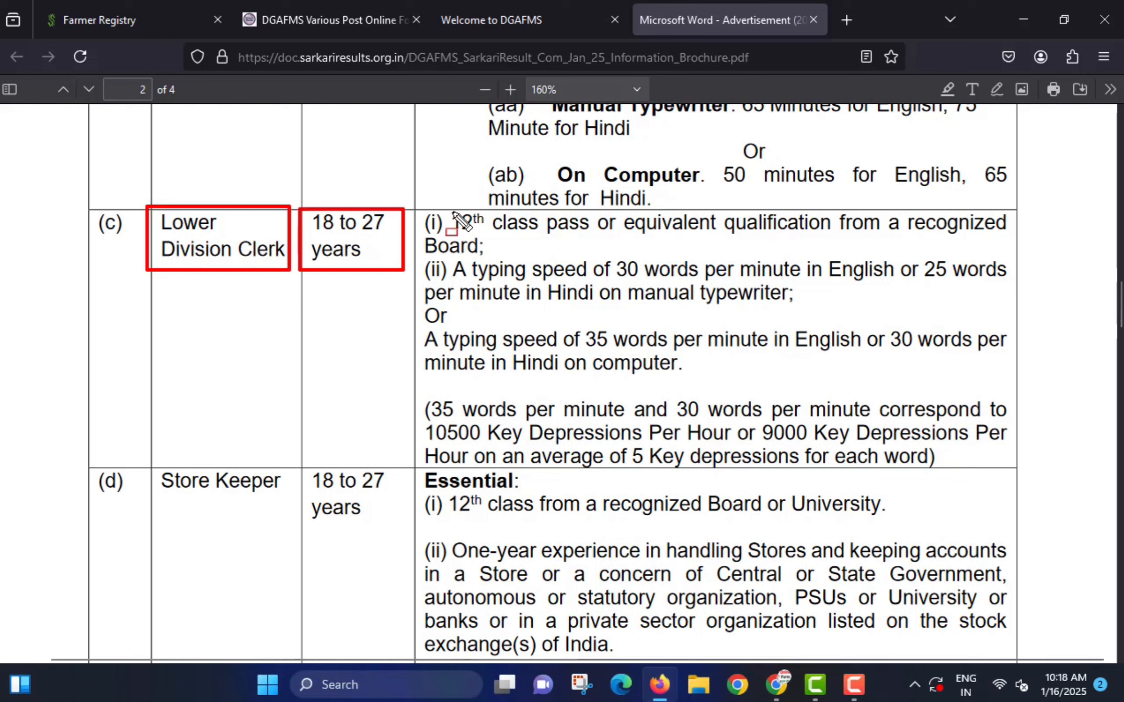
pyautogui.moveTo(421, 203)
pyautogui.mouseDown()
pyautogui.moveTo(541, 251)
pyautogui.moveTo(1004, 248)
pyautogui.mouseUp()
pyautogui.moveTo(410, 254)
pyautogui.mouseDown()
pyautogui.moveTo(581, 311)
pyautogui.moveTo(990, 349)
pyautogui.moveTo(1006, 322)
pyautogui.mouseUp()
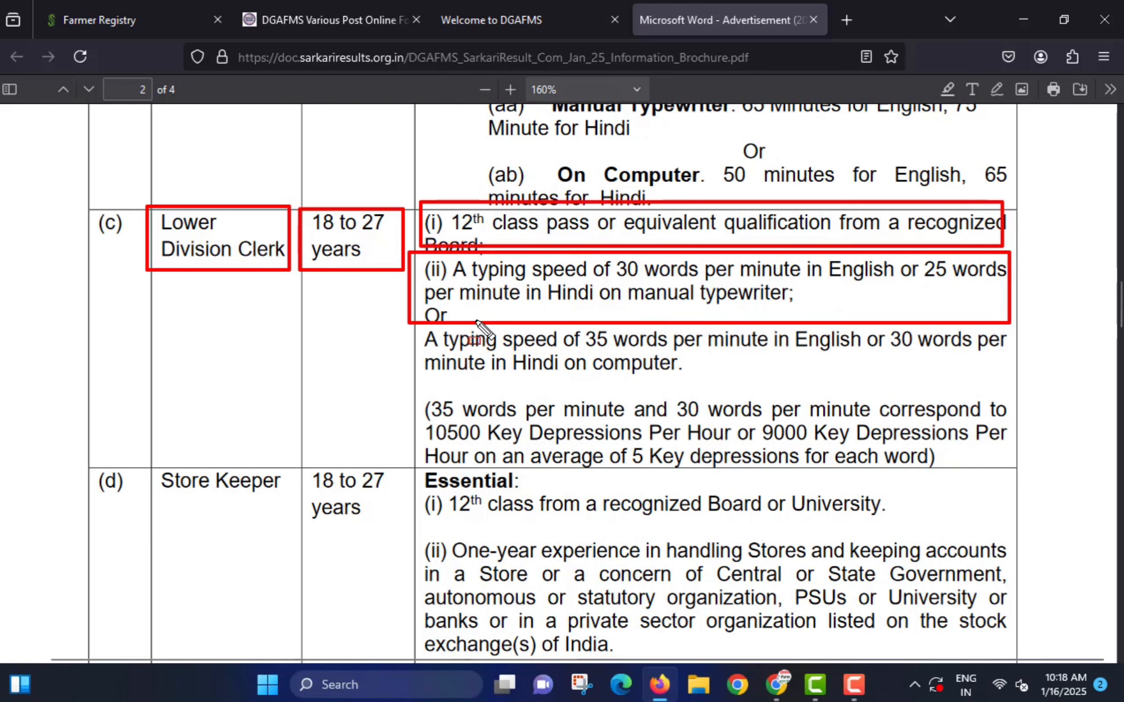
pyautogui.moveTo(415, 332)
pyautogui.mouseDown()
pyautogui.moveTo(776, 376)
pyautogui.moveTo(974, 386)
pyautogui.moveTo(1002, 376)
pyautogui.mouseUp()
pyautogui.moveTo(404, 393)
pyautogui.mouseDown()
pyautogui.moveTo(476, 434)
pyautogui.moveTo(1010, 469)
pyautogui.mouseUp()
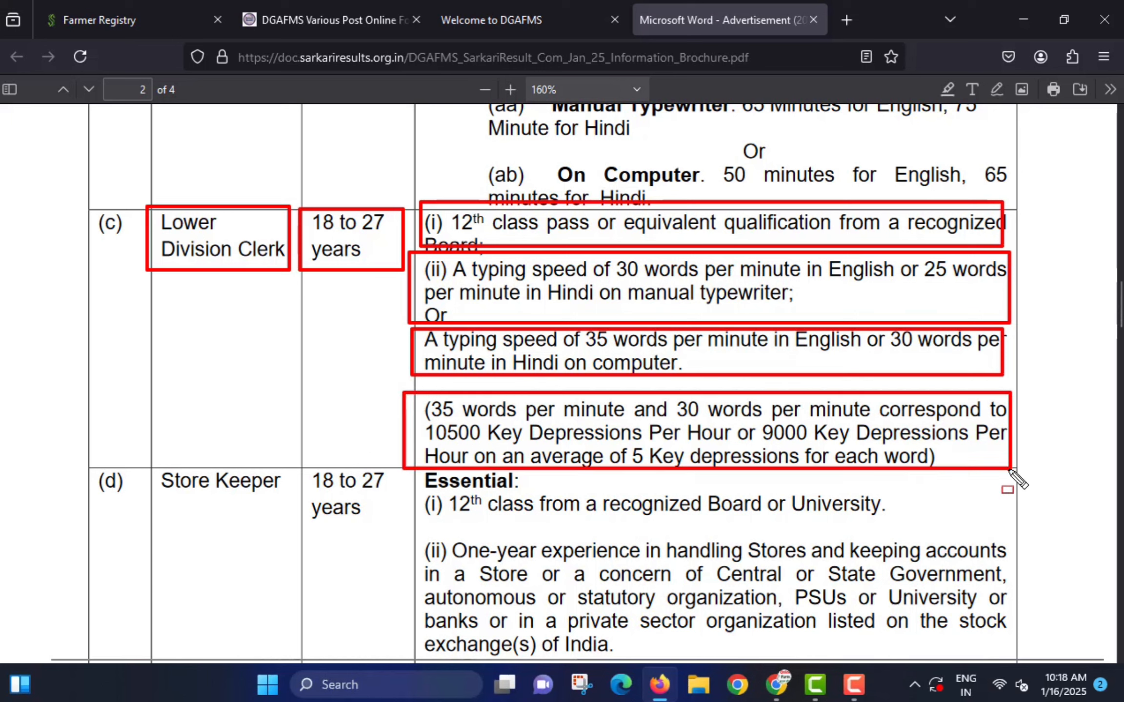
pyautogui.press('e')
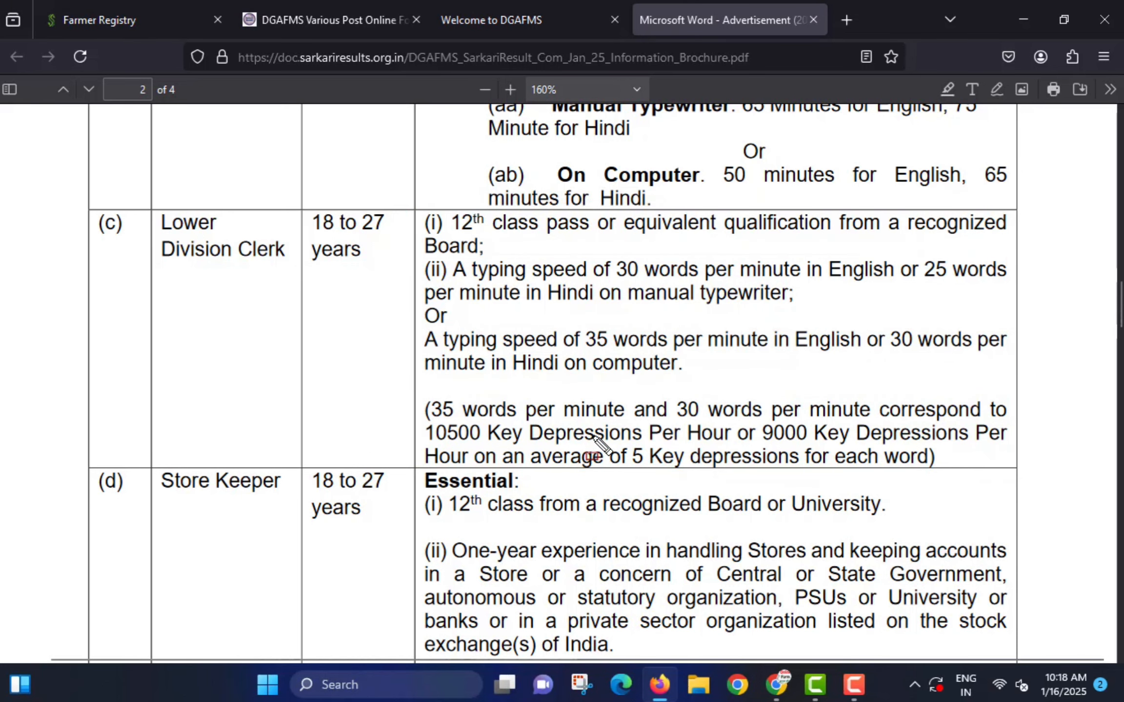
pyautogui.click(508, 25)
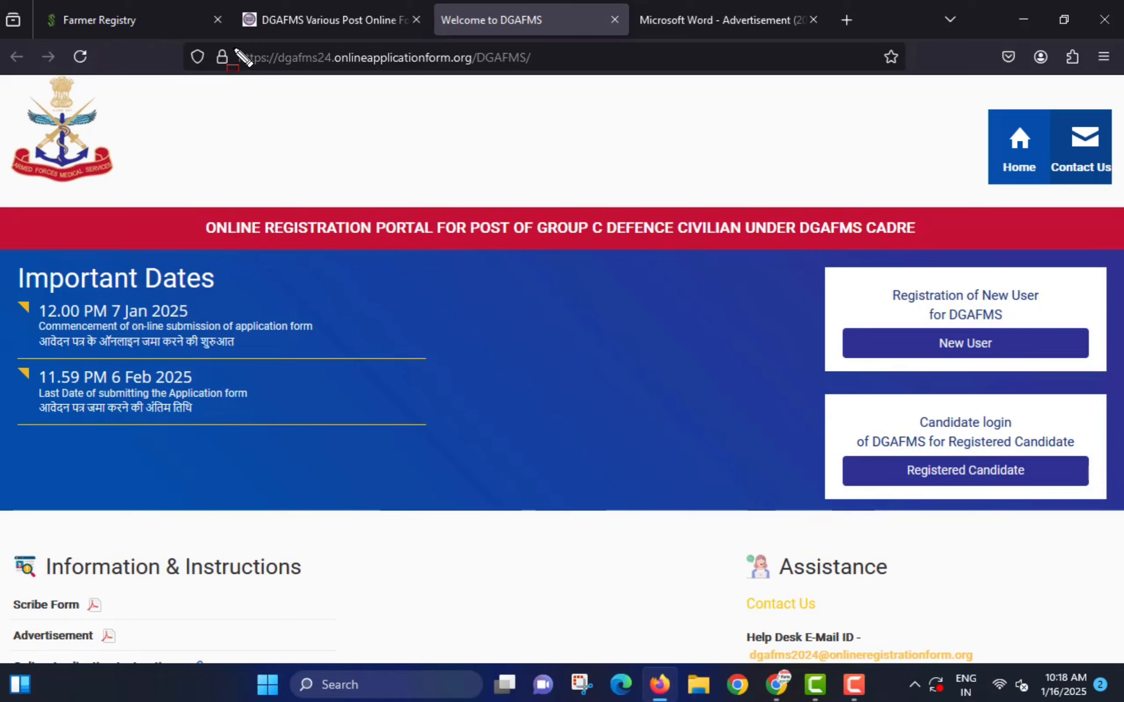
# - Mark the portal address, new user registration option and the 07 Jan–06 Feb 2025 registration dates
pyautogui.moveTo(232, 48)
pyautogui.mouseDown()
pyautogui.moveTo(373, 71)
pyautogui.moveTo(585, 72)
pyautogui.mouseUp()
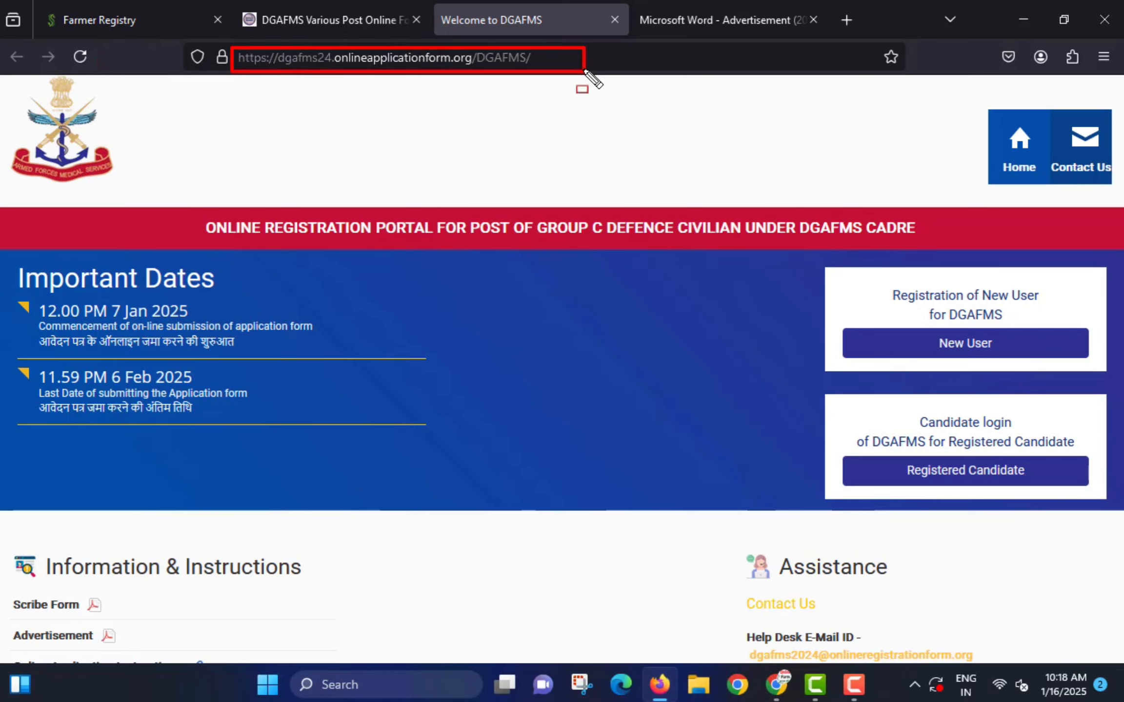
pyautogui.moveTo(902, 332); pyautogui.dragTo(1041, 360)
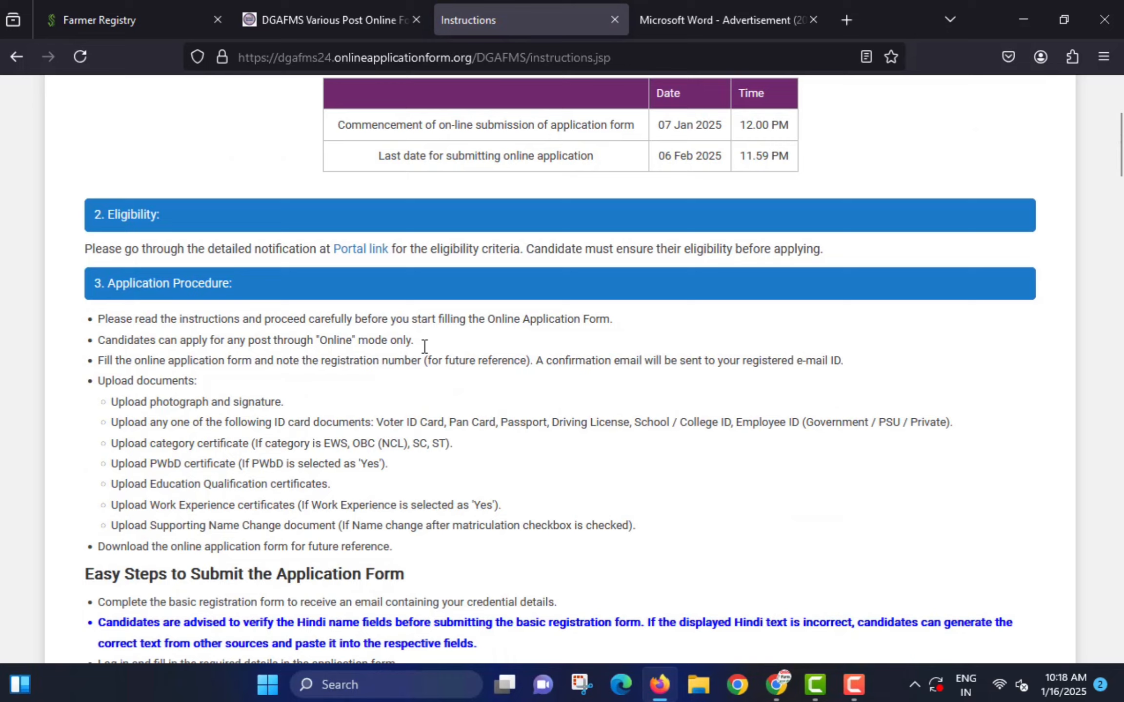
pyautogui.scroll(-1, 424, 347)
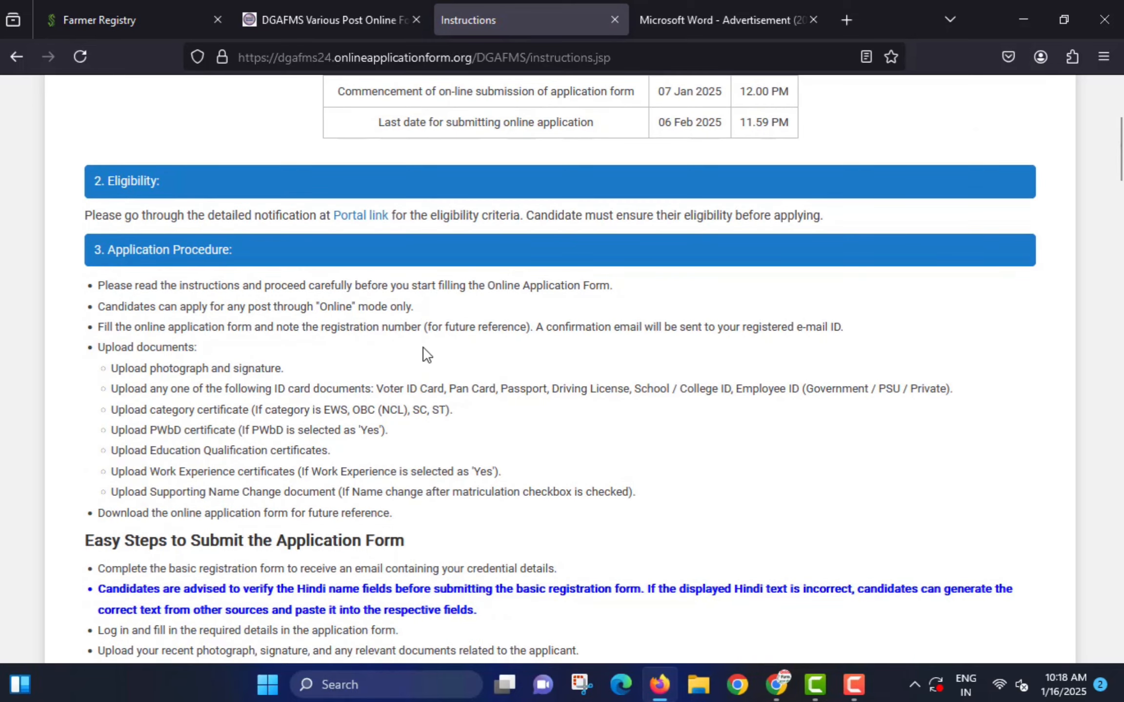
pyautogui.scroll(2, 424, 353)
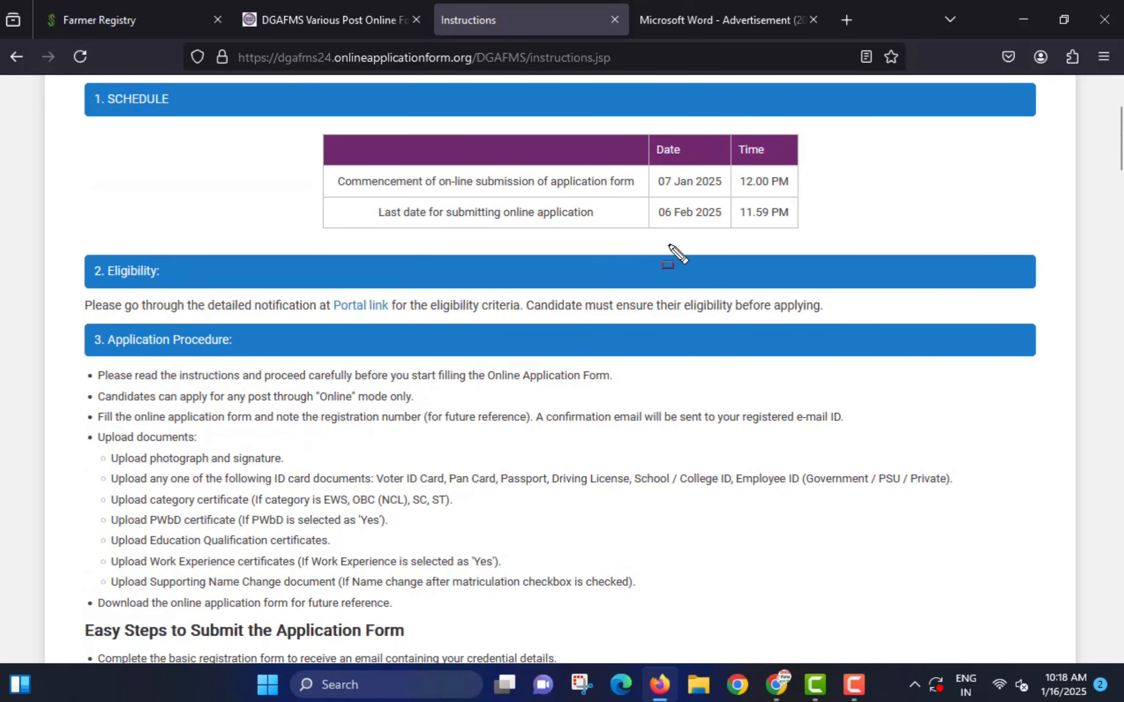
pyautogui.moveTo(651, 168); pyautogui.dragTo(730, 193)
pyautogui.moveTo(647, 197); pyautogui.dragTo(737, 232)
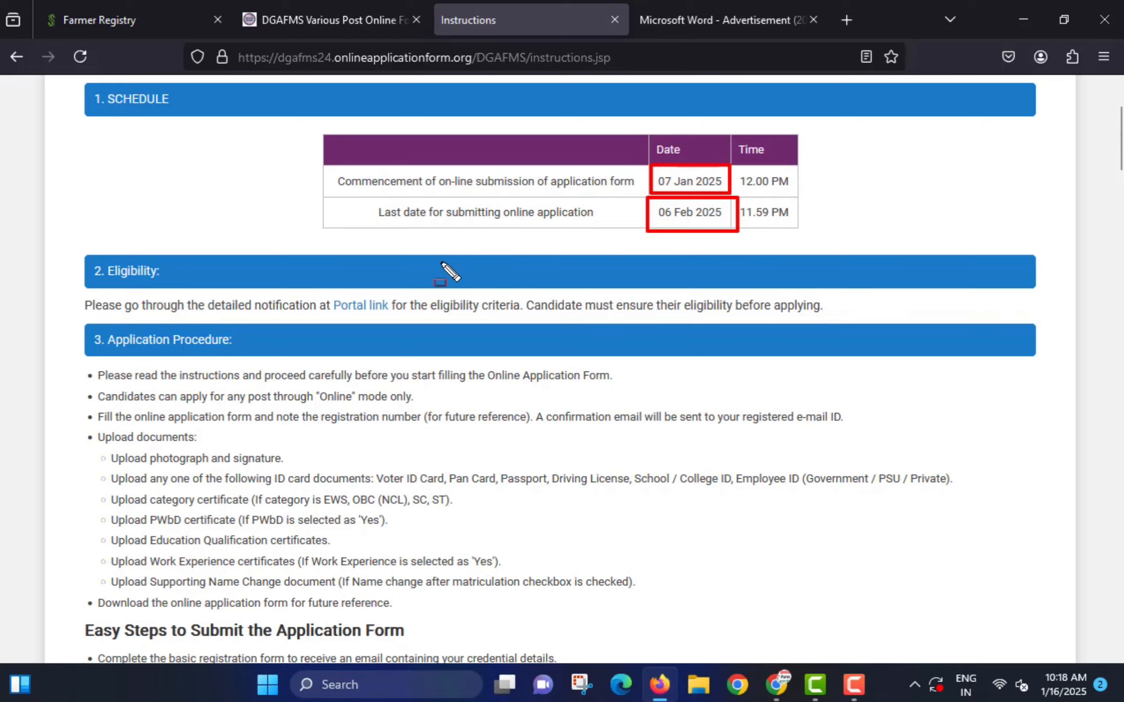
pyautogui.press('Escape')
# - Scroll to the bottom, agree to abide by the instructions and proceed to the sign-up form
pyautogui.scroll(-15, 327, 312)
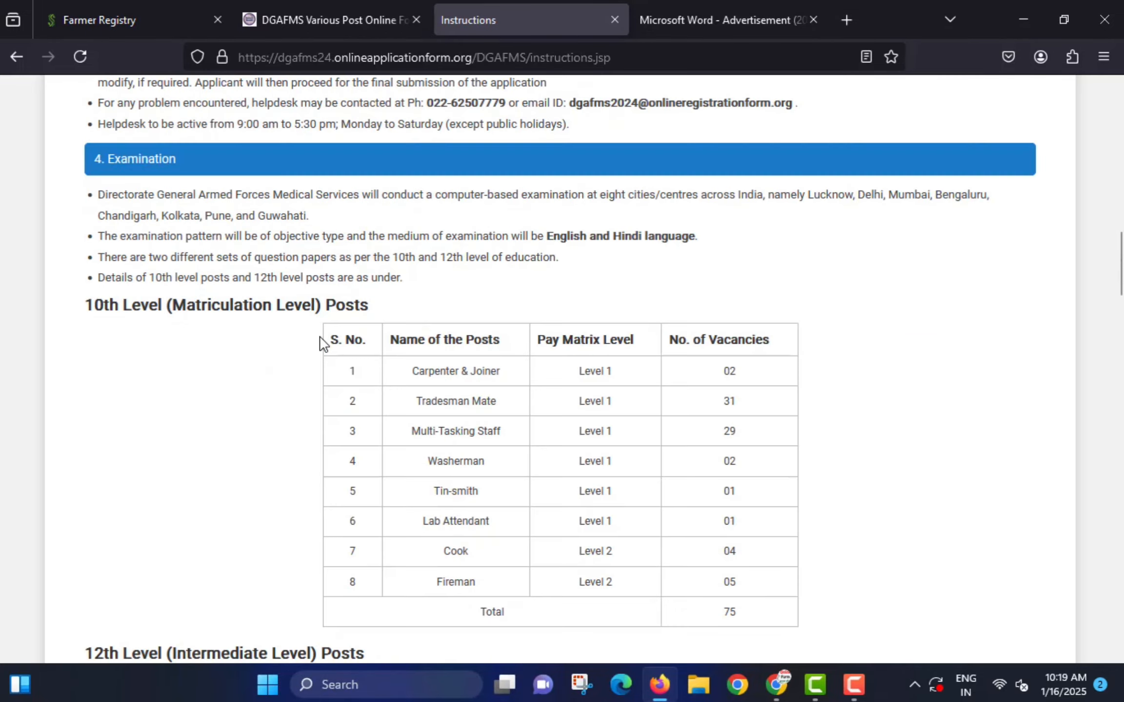
pyautogui.scroll(-20, 322, 342)
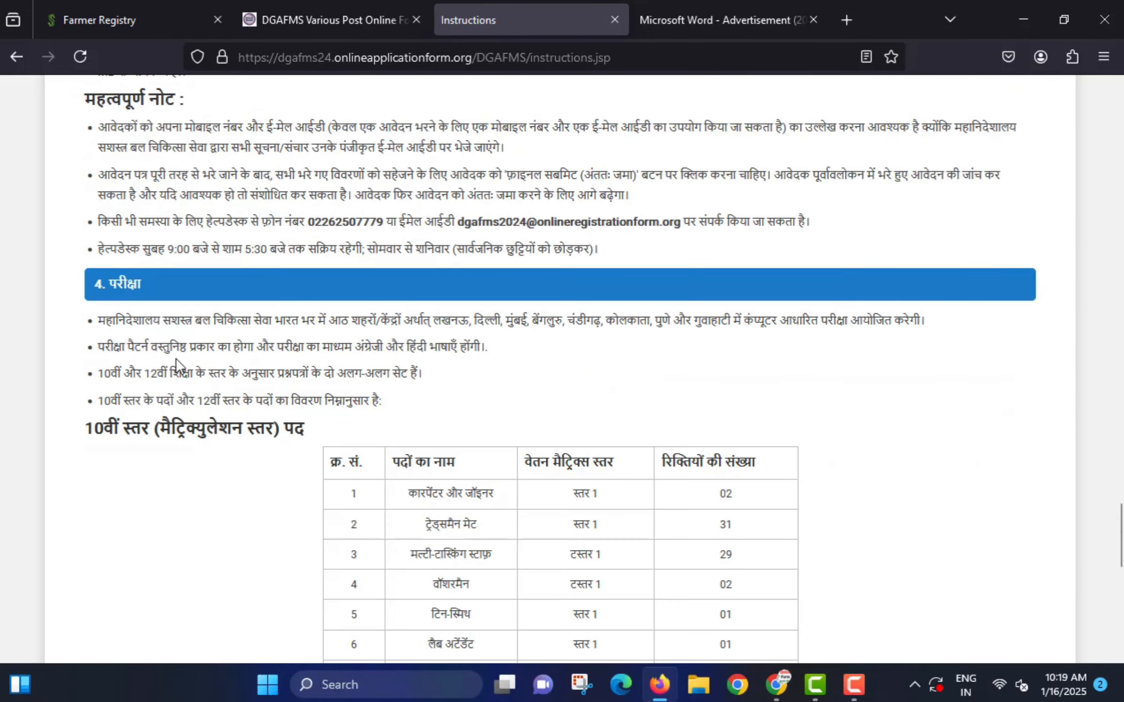
pyautogui.scroll(-10, 177, 364)
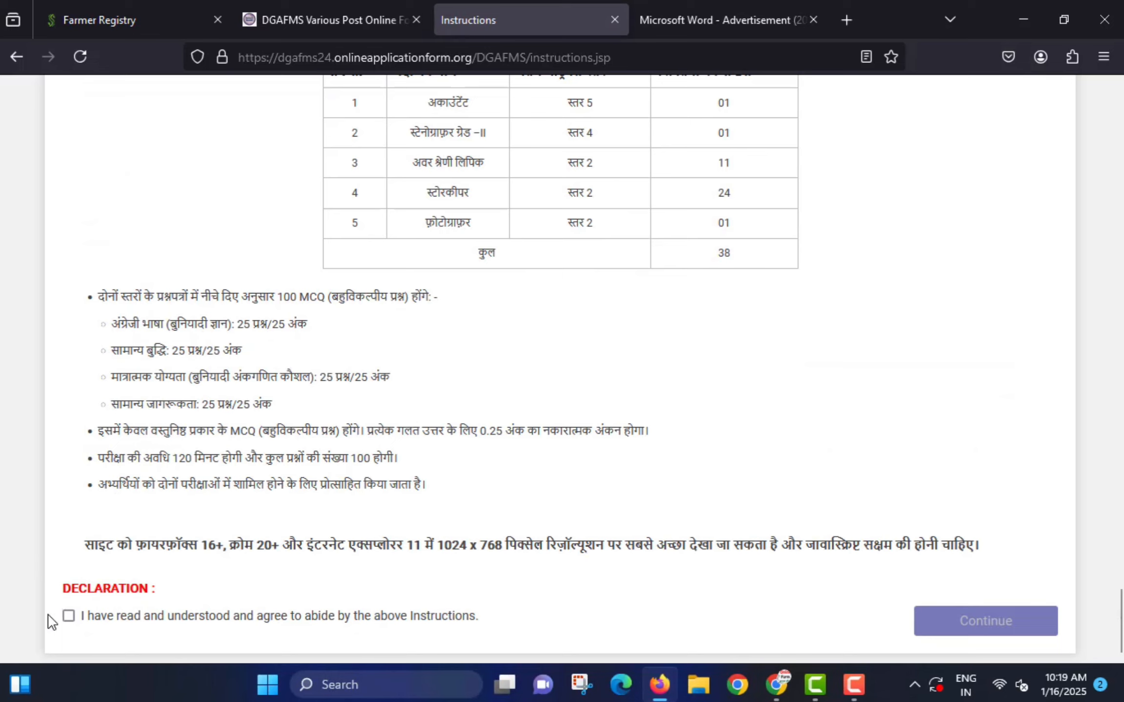
pyautogui.click(69, 615)
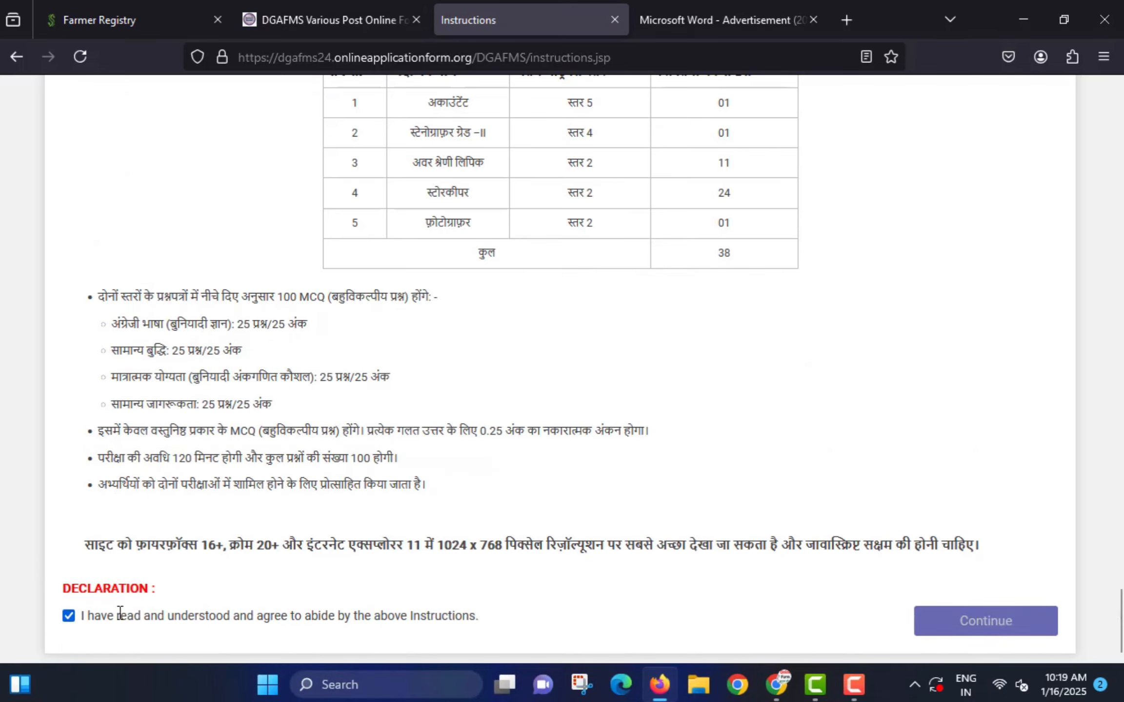
pyautogui.click(939, 618)
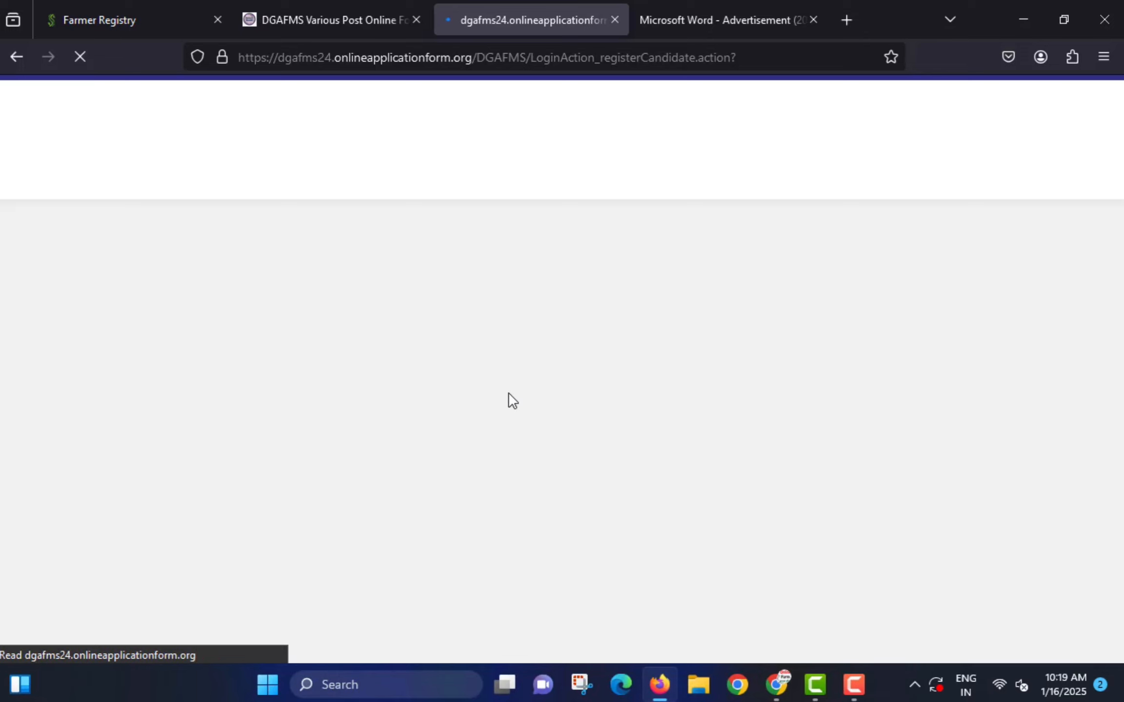
# - Enter the candidate's full name, its verification and the Hindi name, noting the name-change question
pyautogui.write('N KUMAR')
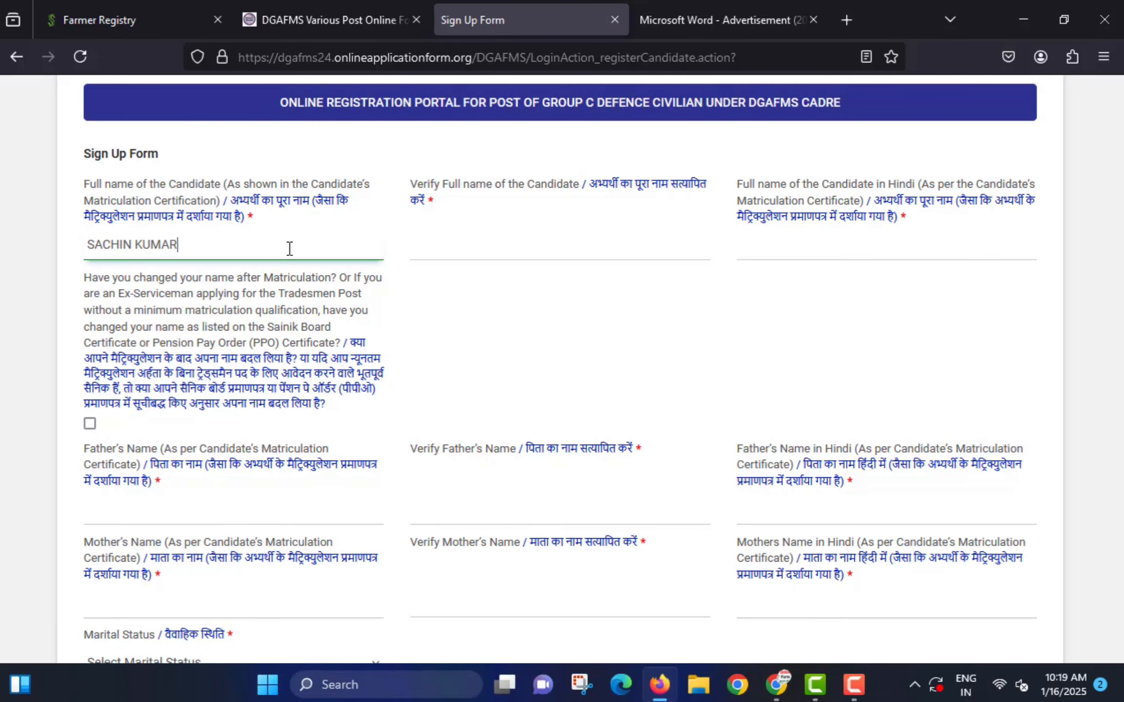
pyautogui.press('Tab')
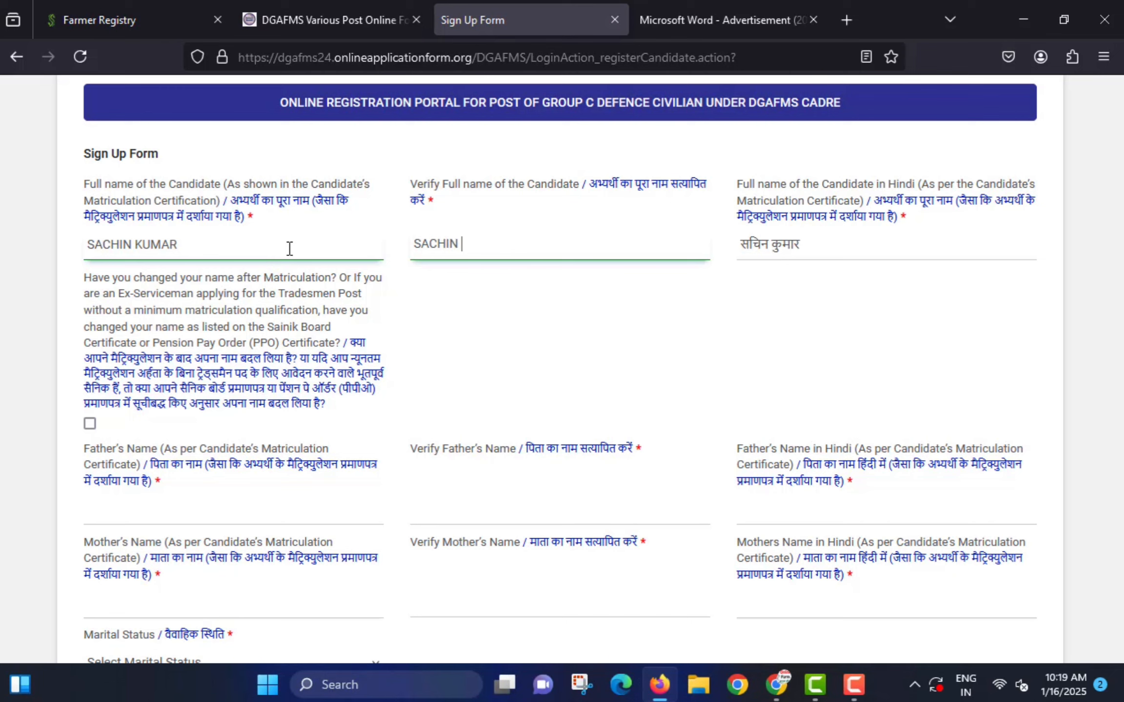
pyautogui.press('Tab')
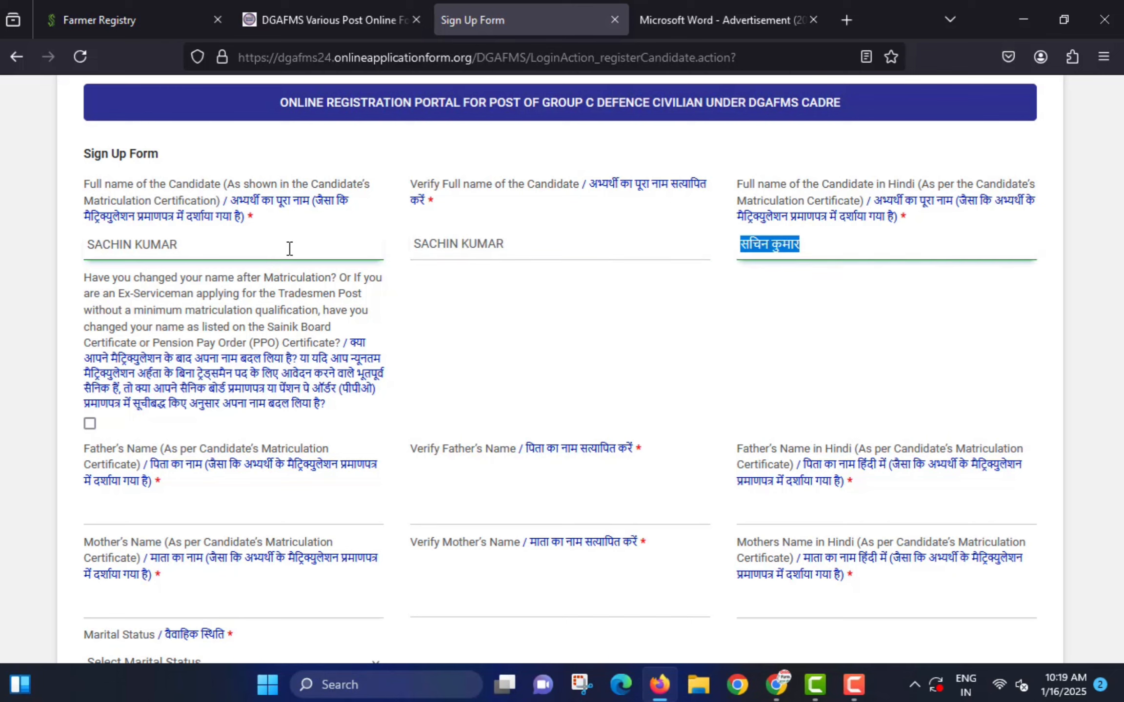
pyautogui.moveTo(73, 335)
pyautogui.mouseDown()
pyautogui.moveTo(104, 370)
pyautogui.moveTo(239, 416)
pyautogui.moveTo(391, 413)
pyautogui.mouseUp()
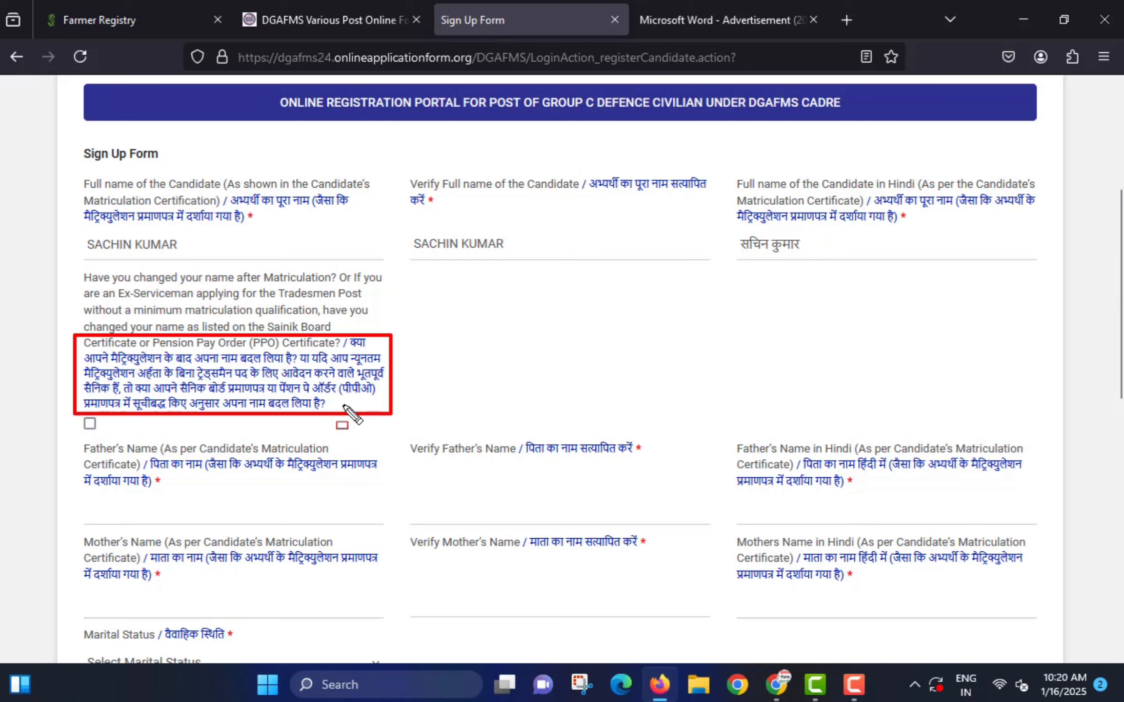
pyautogui.press('Escape')
# - Scroll down and outline the next six sign-up form fields
pyautogui.scroll(-5, 288, 382)
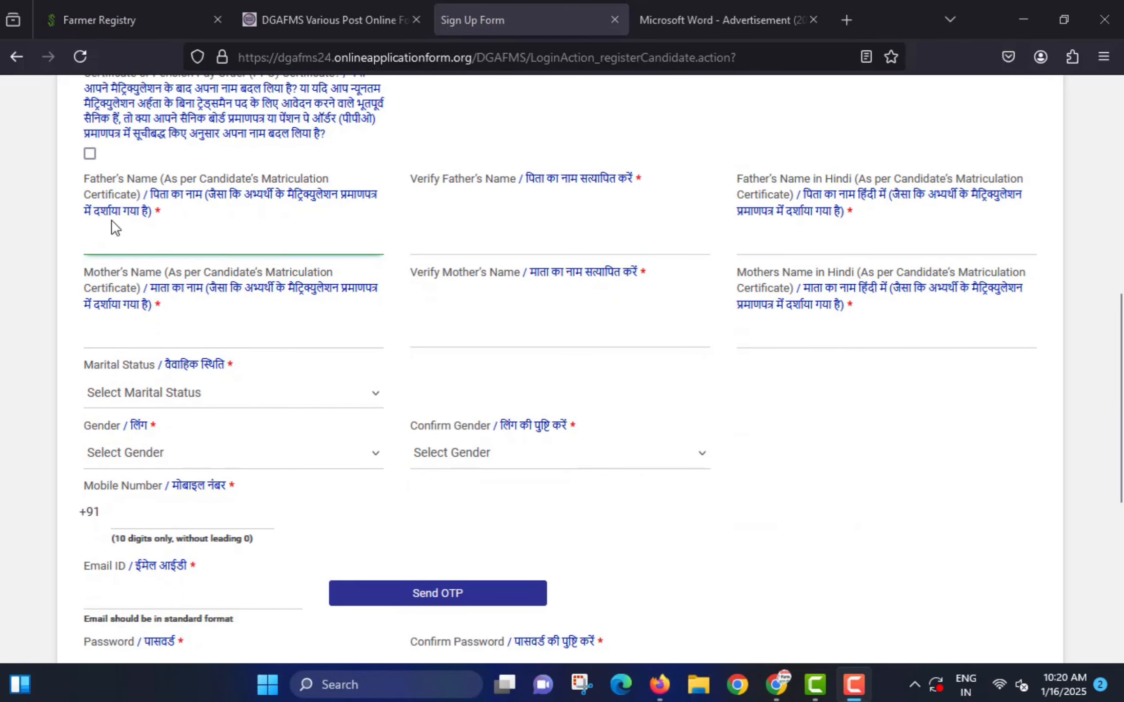
pyautogui.moveTo(81, 217)
pyautogui.mouseDown()
pyautogui.moveTo(229, 260)
pyautogui.moveTo(279, 243)
pyautogui.mouseUp()
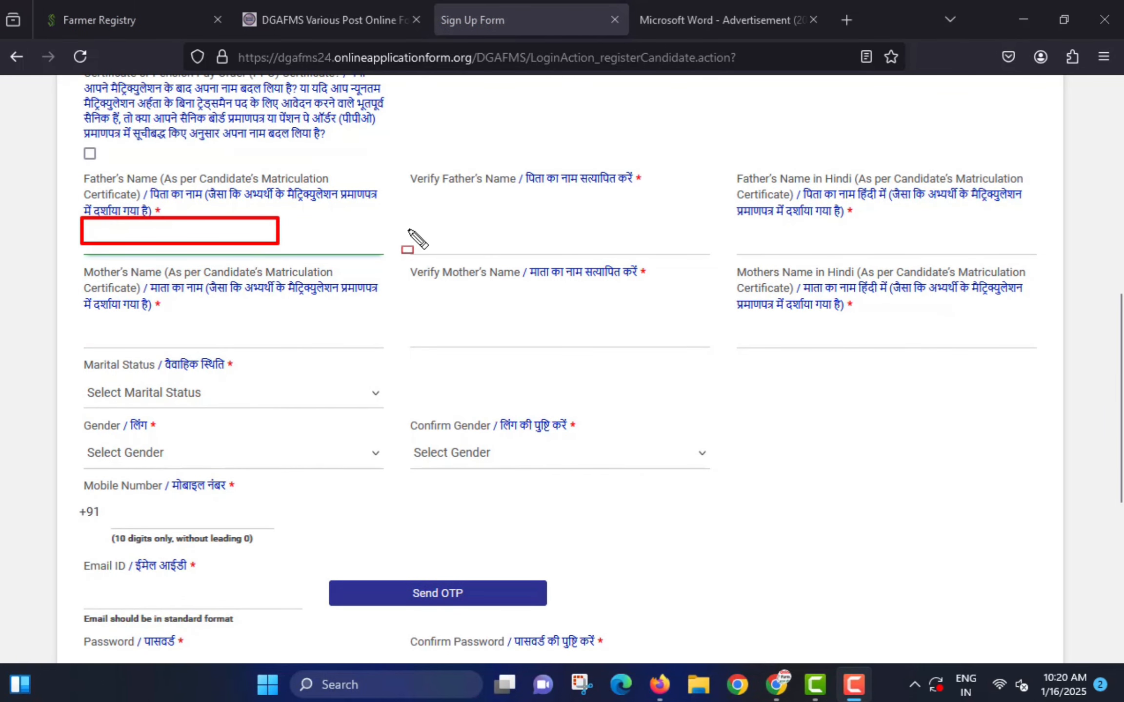
pyautogui.moveTo(406, 222); pyautogui.dragTo(598, 250)
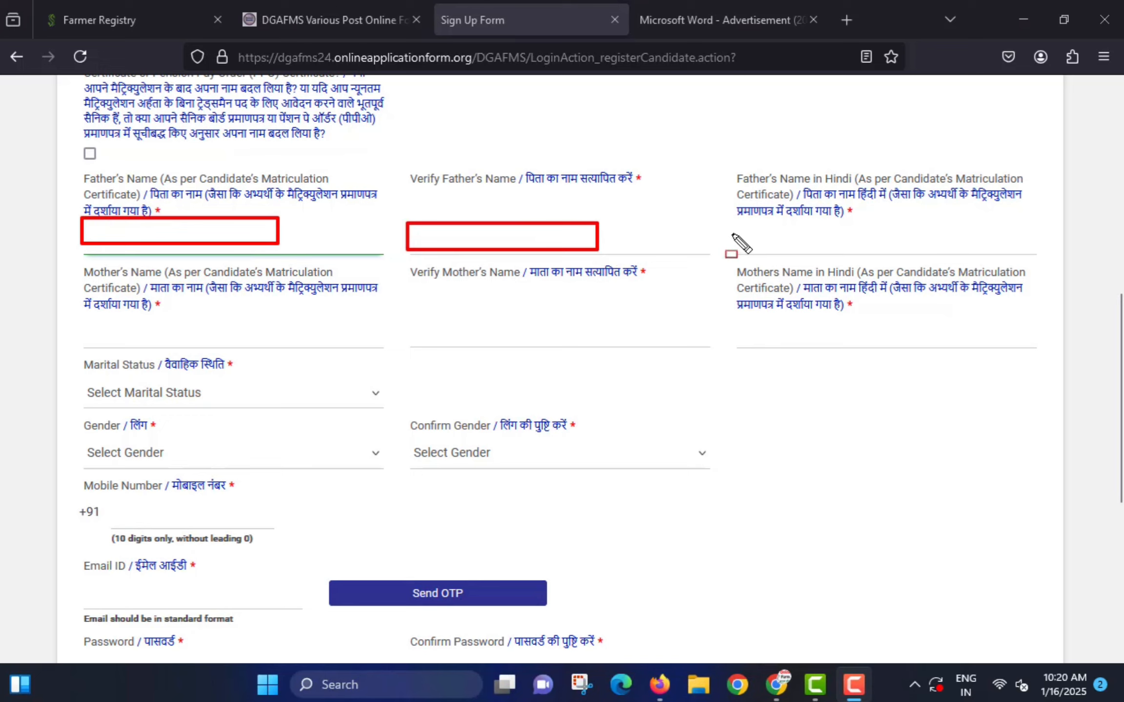
pyautogui.moveTo(728, 227)
pyautogui.mouseDown()
pyautogui.moveTo(765, 246)
pyautogui.moveTo(831, 251)
pyautogui.mouseUp()
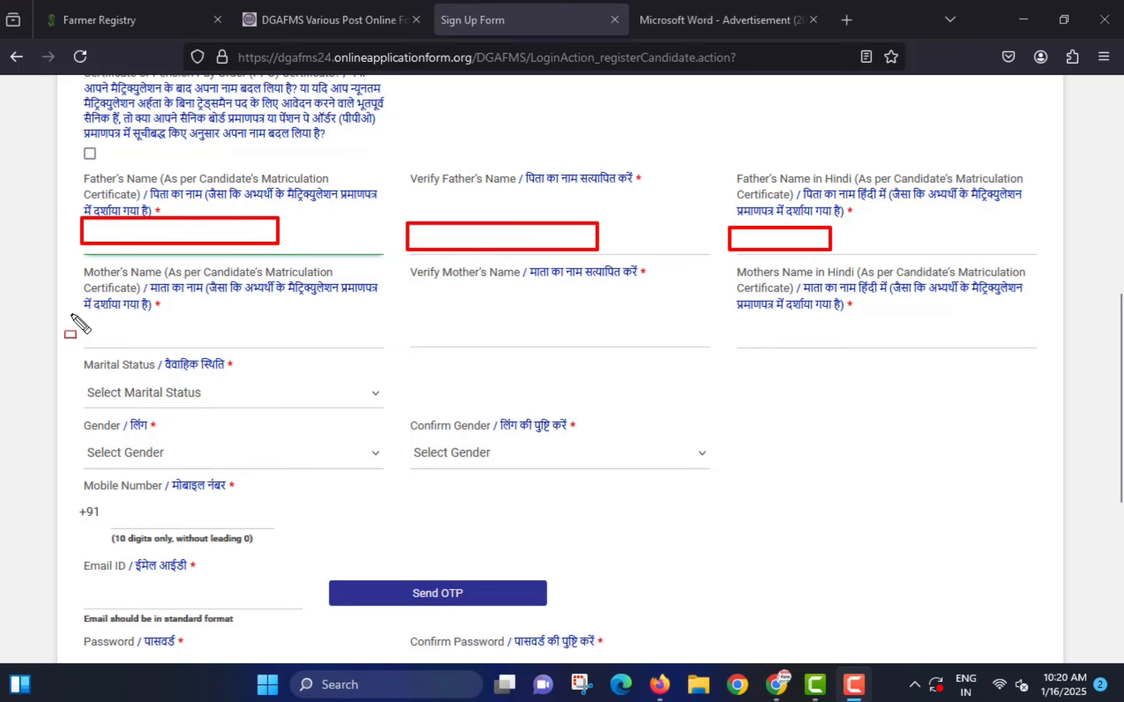
pyautogui.moveTo(71, 314); pyautogui.dragTo(211, 342)
pyautogui.moveTo(411, 315); pyautogui.dragTo(524, 347)
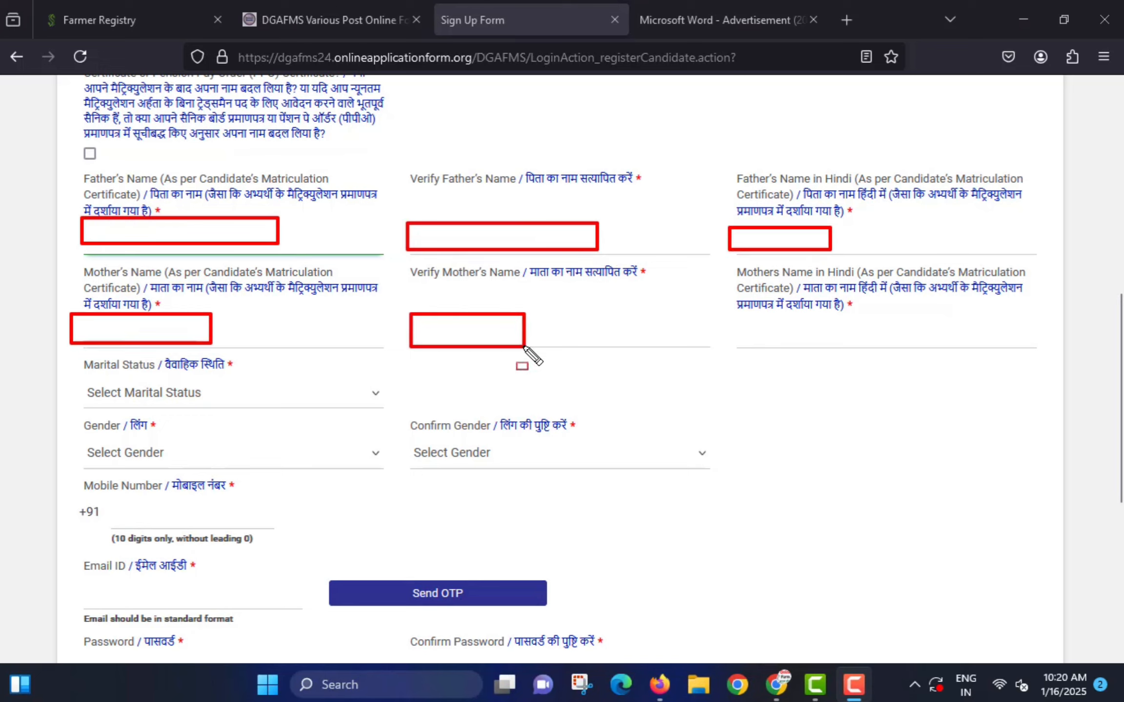
pyautogui.moveTo(732, 314)
pyautogui.mouseDown()
pyautogui.moveTo(814, 342)
pyautogui.moveTo(882, 346)
pyautogui.mouseUp()
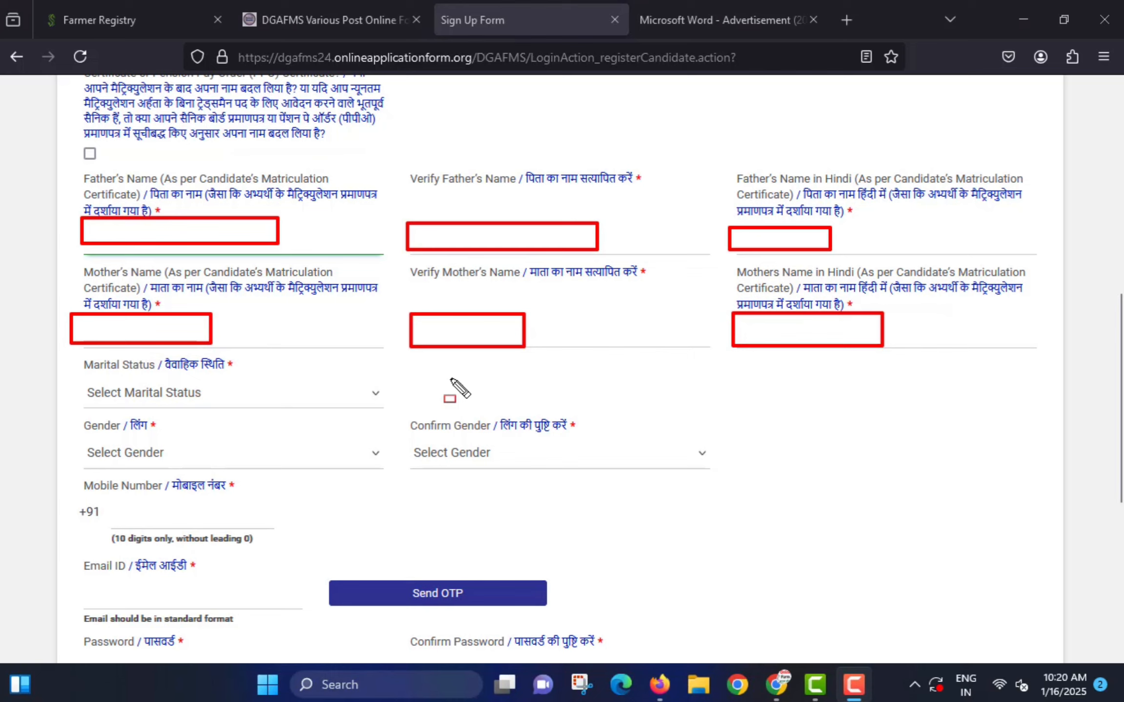
pyautogui.press('Escape')
# - Set Marital Status to Single, and Gender and Confirm Gender to Male
pyautogui.click(145, 393)
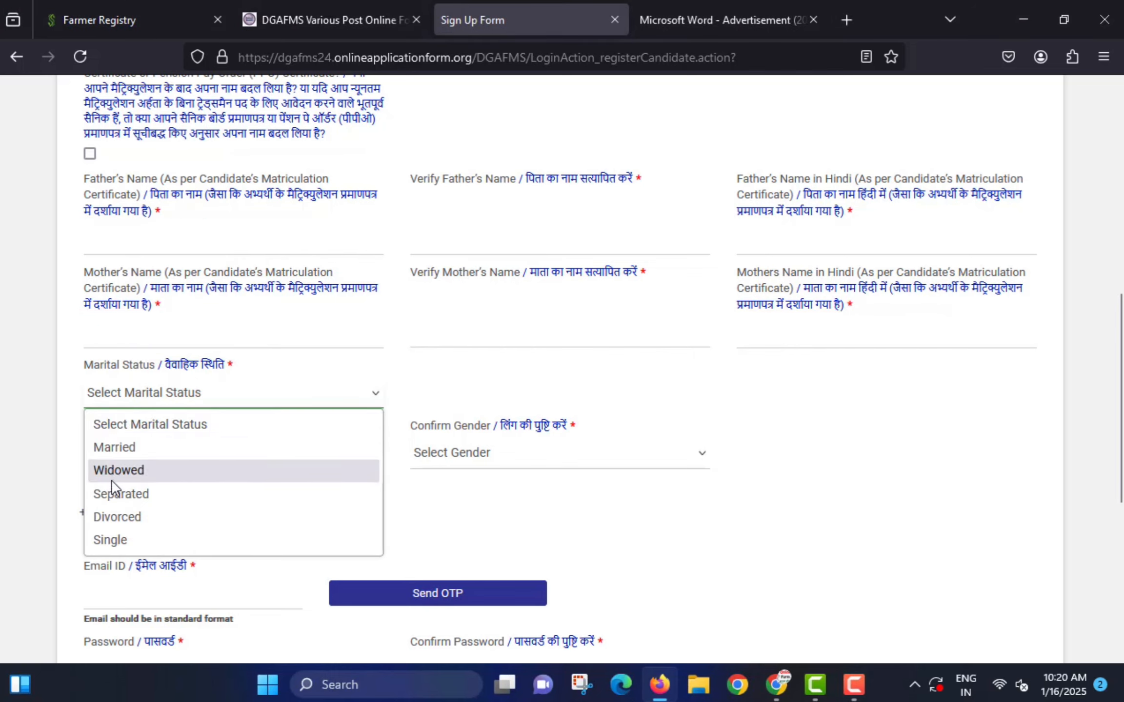
pyautogui.click(126, 538)
pyautogui.click(142, 465)
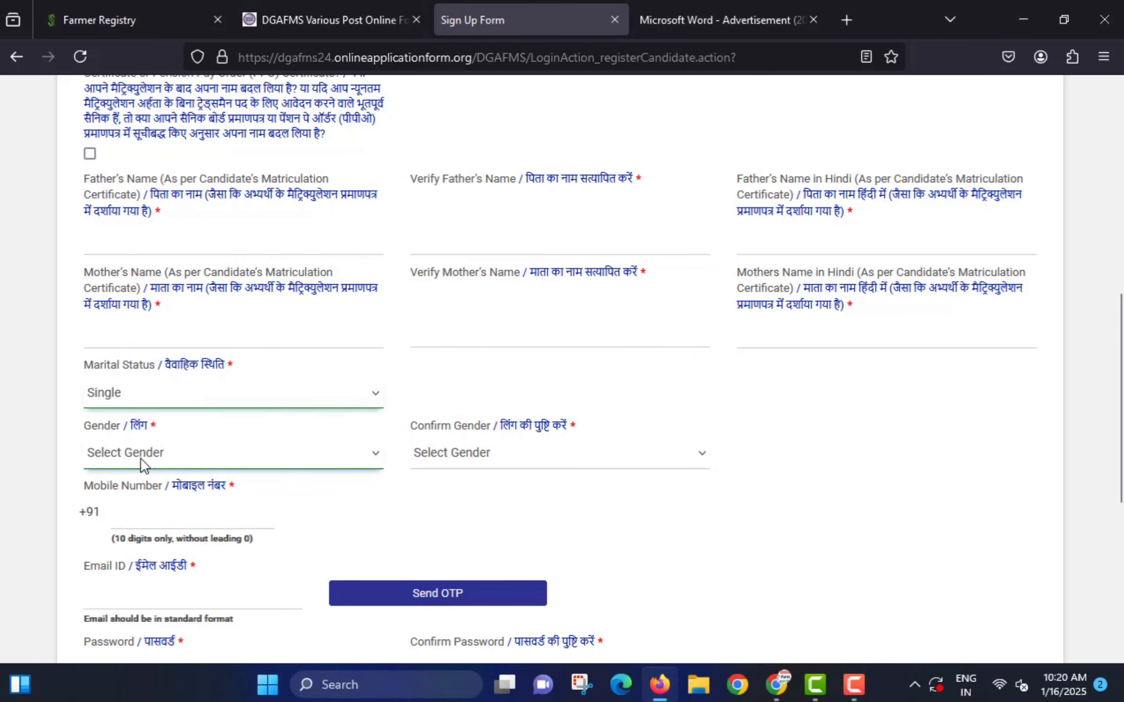
pyautogui.click(94, 506)
pyautogui.click(444, 461)
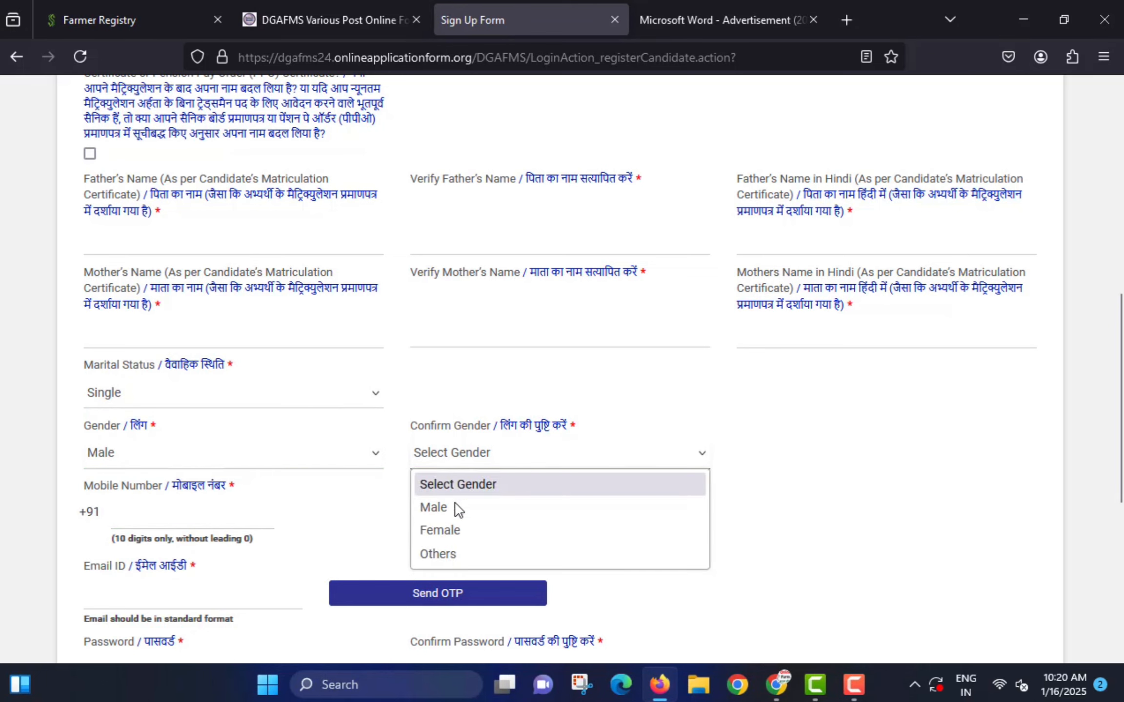
pyautogui.click(450, 511)
# - Scroll further and outline four more sign-up form fields
pyautogui.scroll(-2, 220, 471)
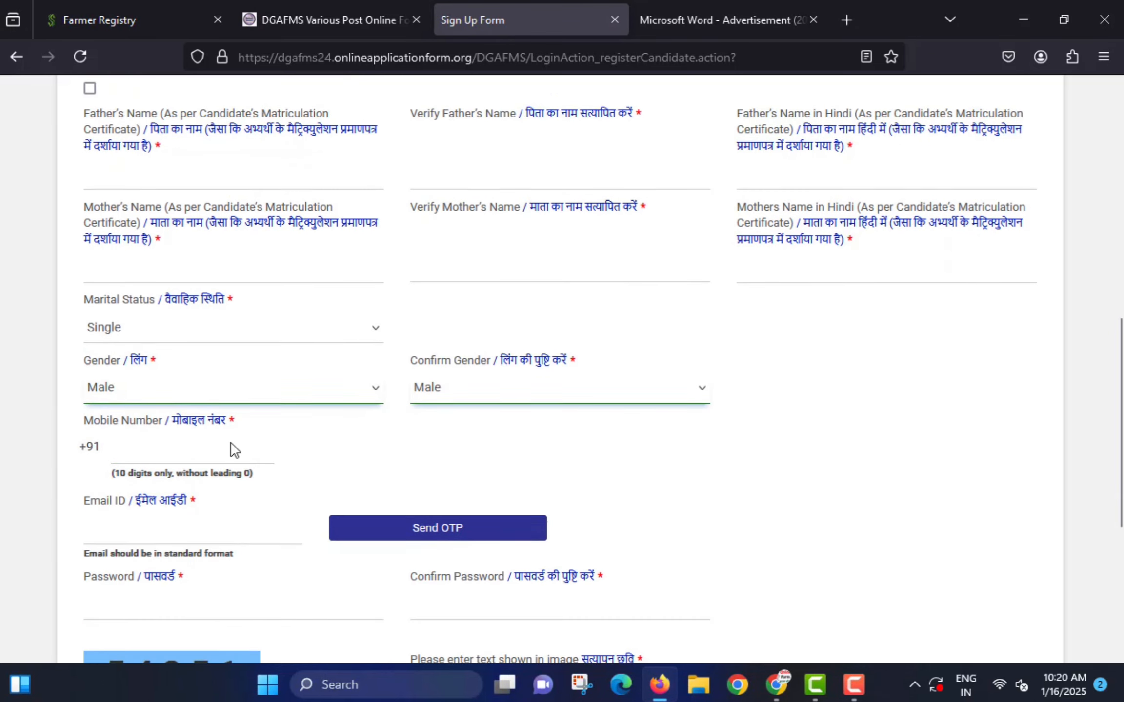
pyautogui.moveTo(108, 420); pyautogui.dragTo(258, 439)
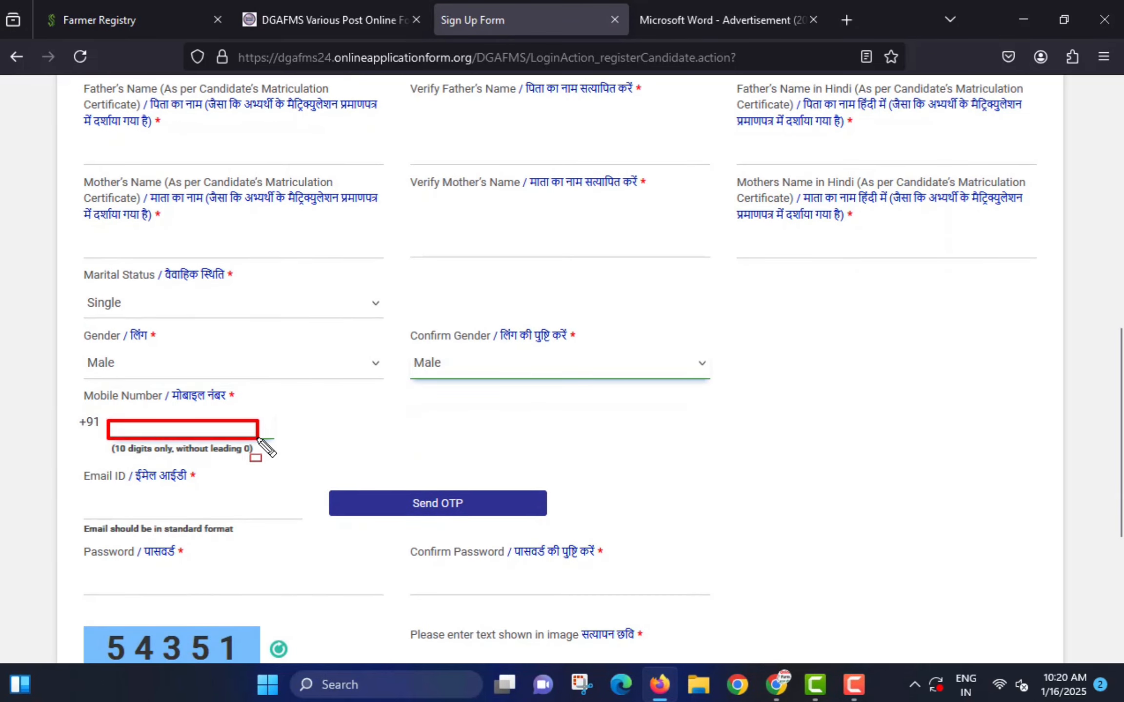
pyautogui.moveTo(71, 494)
pyautogui.mouseDown()
pyautogui.moveTo(210, 532)
pyautogui.moveTo(240, 516)
pyautogui.mouseUp()
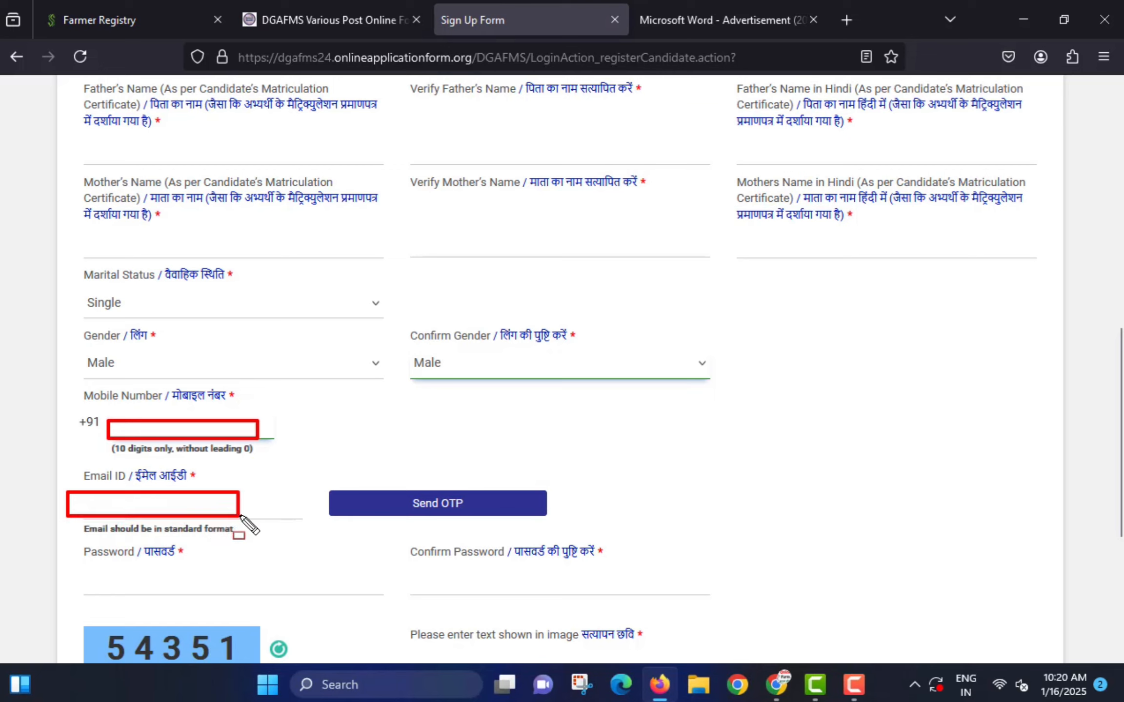
pyautogui.moveTo(351, 487); pyautogui.dragTo(486, 519)
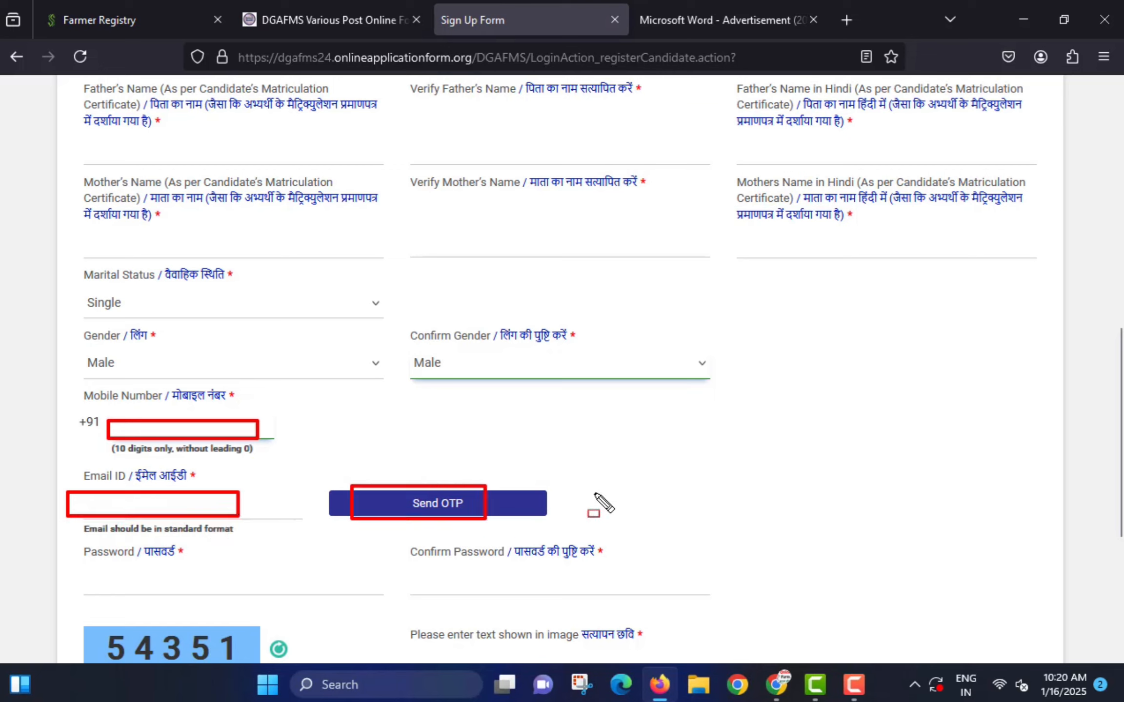
pyautogui.moveTo(659, 486)
pyautogui.mouseDown()
pyautogui.moveTo(746, 505)
pyautogui.moveTo(826, 504)
pyautogui.mouseUp()
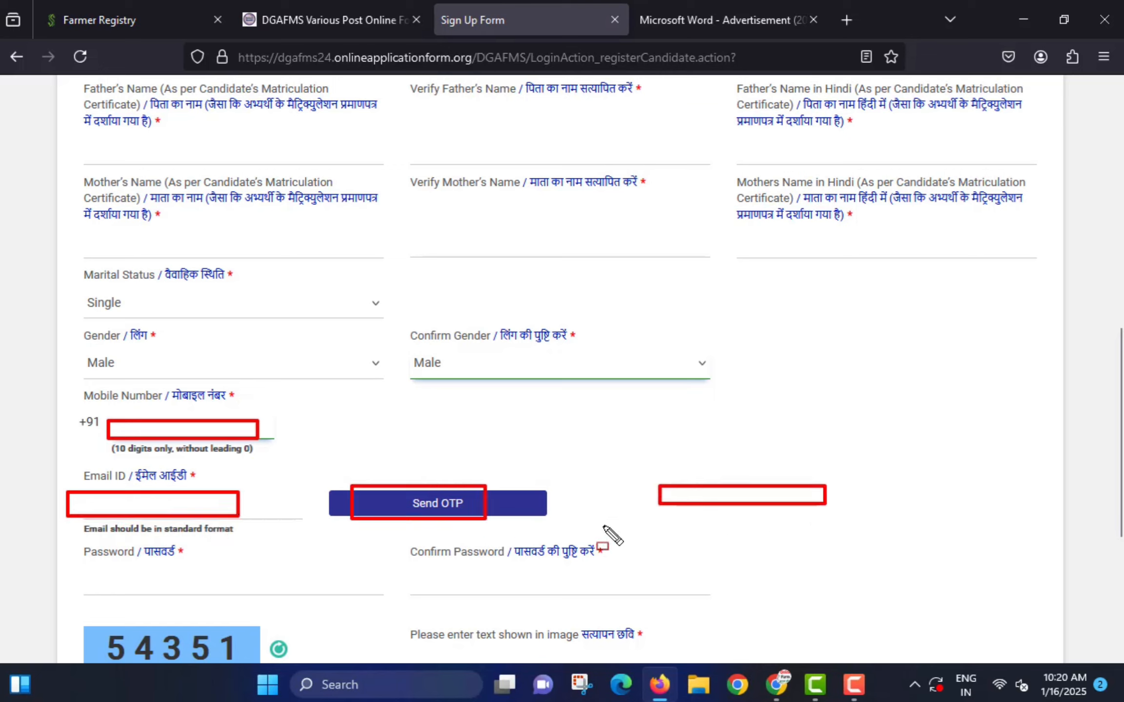
pyautogui.press('Escape')
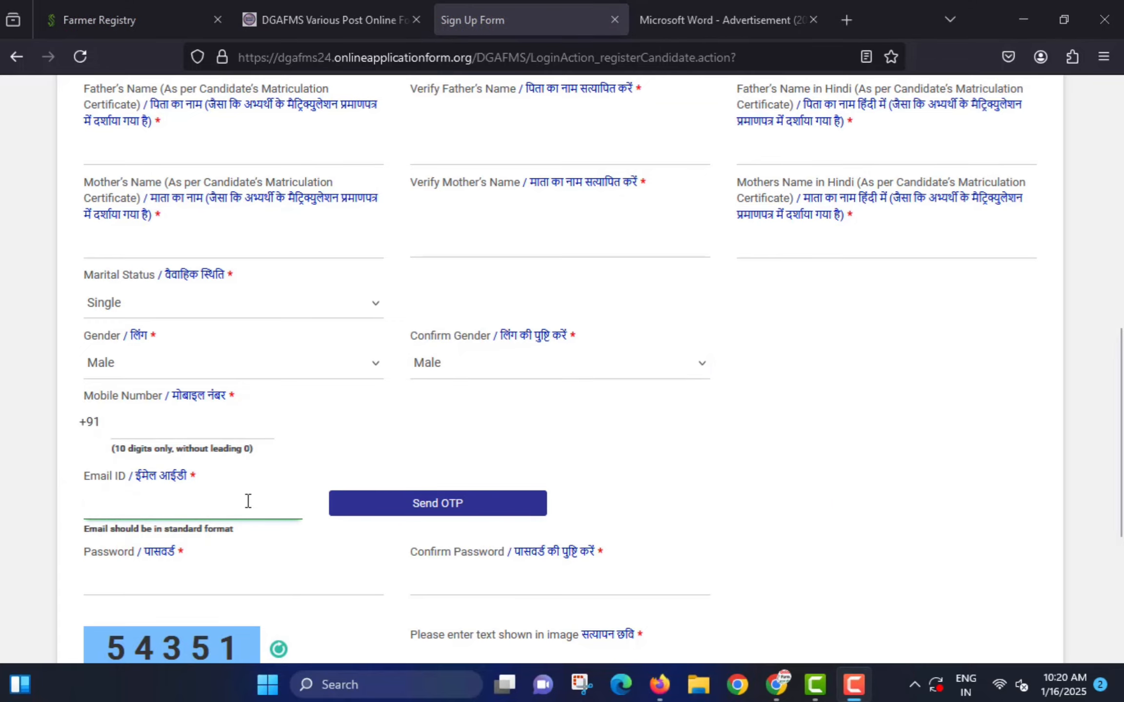
# - Outline the remaining sign-up fields and submit the sign-up form
pyautogui.scroll(-3, 247, 503)
pyautogui.moveTo(80, 388)
pyautogui.mouseDown()
pyautogui.moveTo(174, 409)
pyautogui.moveTo(270, 413)
pyautogui.mouseUp()
pyautogui.moveTo(418, 388)
pyautogui.mouseDown()
pyautogui.moveTo(476, 422)
pyautogui.moveTo(615, 413)
pyautogui.mouseUp()
pyautogui.moveTo(398, 471)
pyautogui.mouseDown()
pyautogui.moveTo(459, 495)
pyautogui.moveTo(566, 497)
pyautogui.mouseUp()
pyautogui.moveTo(63, 510)
pyautogui.mouseDown()
pyautogui.moveTo(74, 546)
pyautogui.moveTo(100, 571)
pyautogui.moveTo(107, 505)
pyautogui.mouseUp()
pyautogui.moveTo(396, 615); pyautogui.dragTo(498, 641)
pyautogui.click(853, 684)
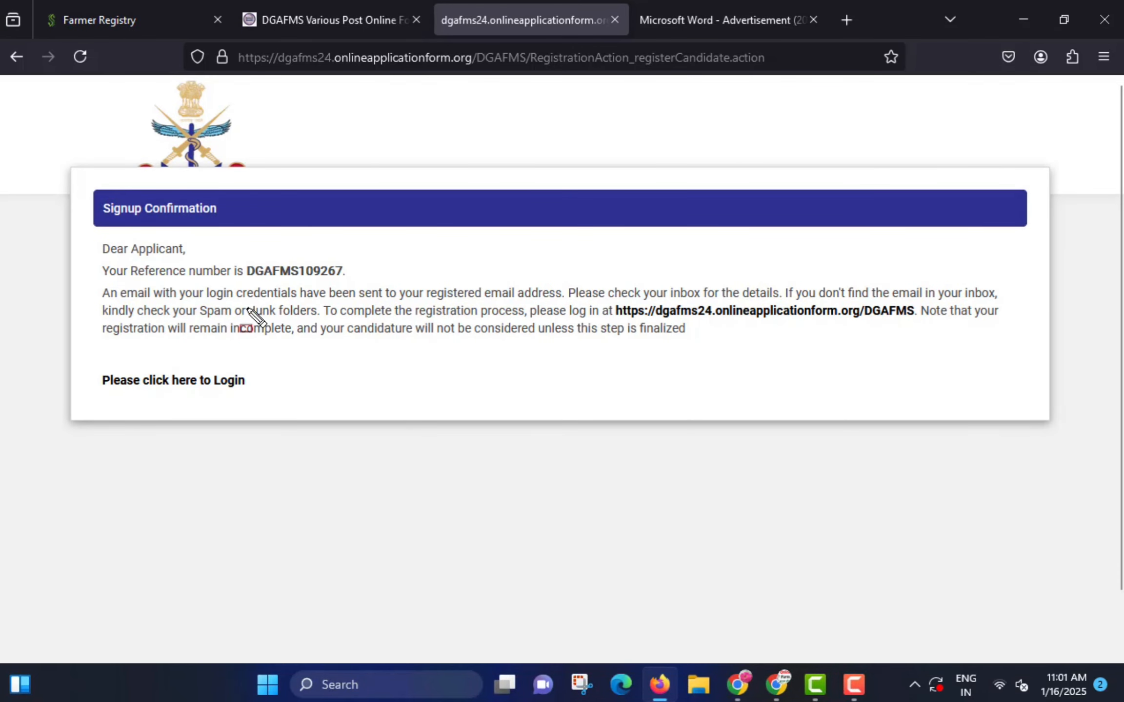
# - Copy the assigned reference number and follow the 'Please click here to Login' link
pyautogui.moveTo(91, 258)
pyautogui.mouseDown()
pyautogui.moveTo(173, 282)
pyautogui.moveTo(364, 283)
pyautogui.mouseUp()
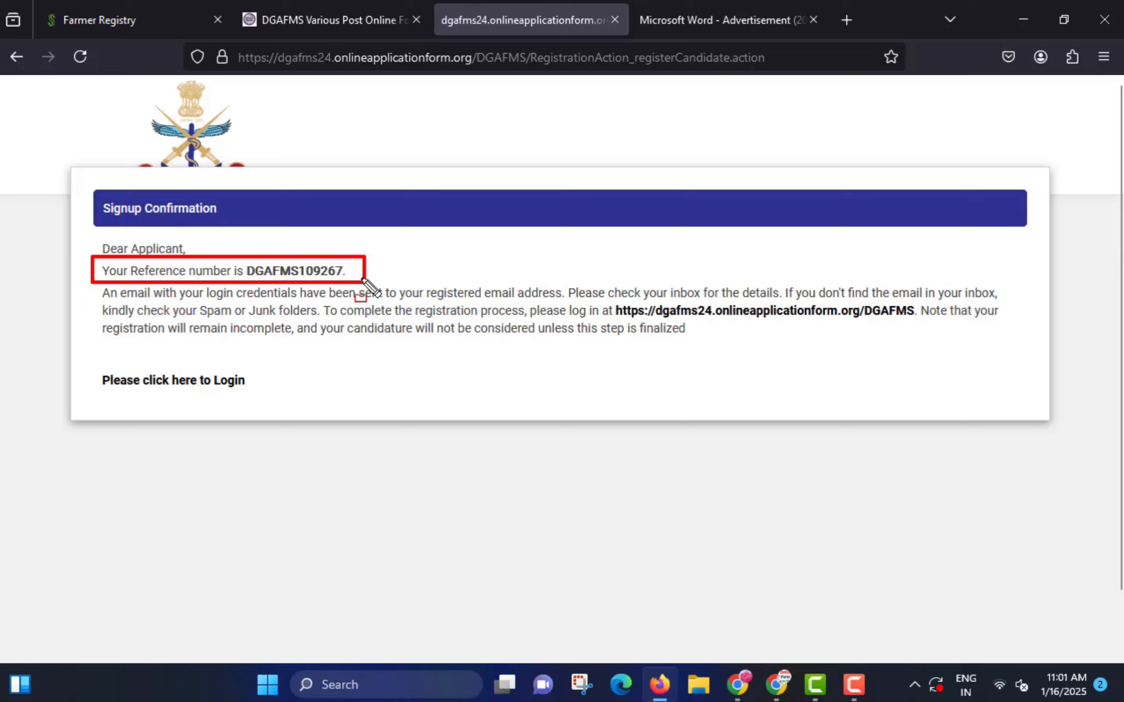
pyautogui.doubleClick(300, 271)
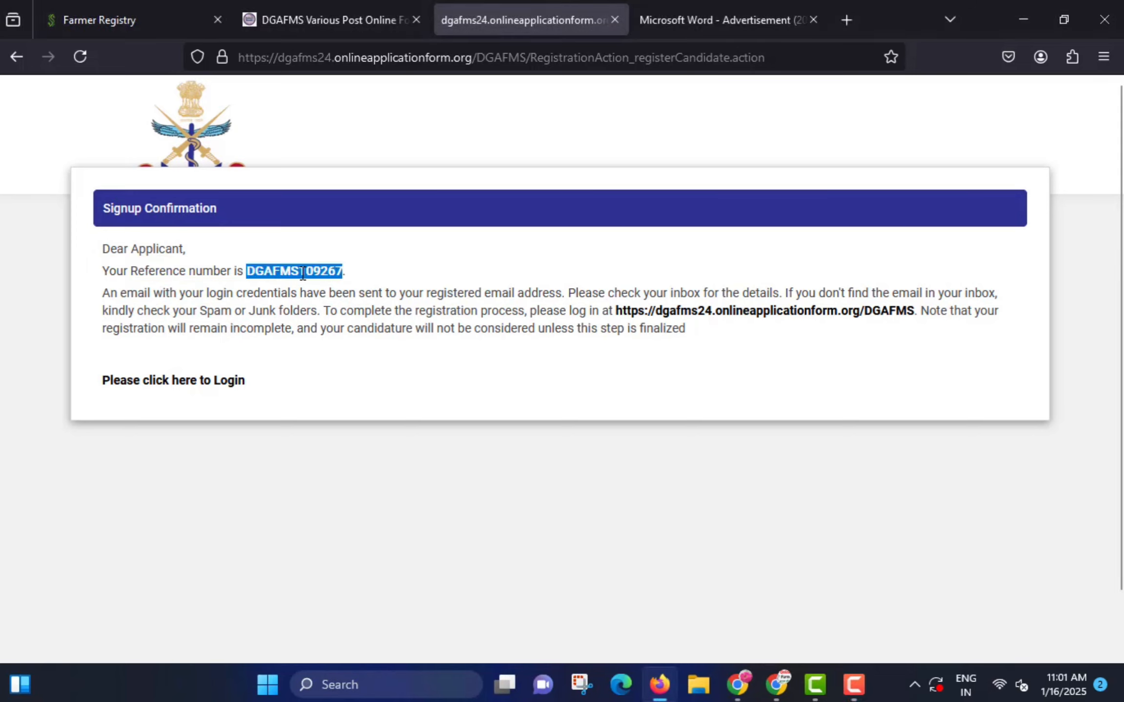
pyautogui.rightClick(305, 272)
pyautogui.click(333, 287)
pyautogui.moveTo(96, 370); pyautogui.dragTo(263, 403)
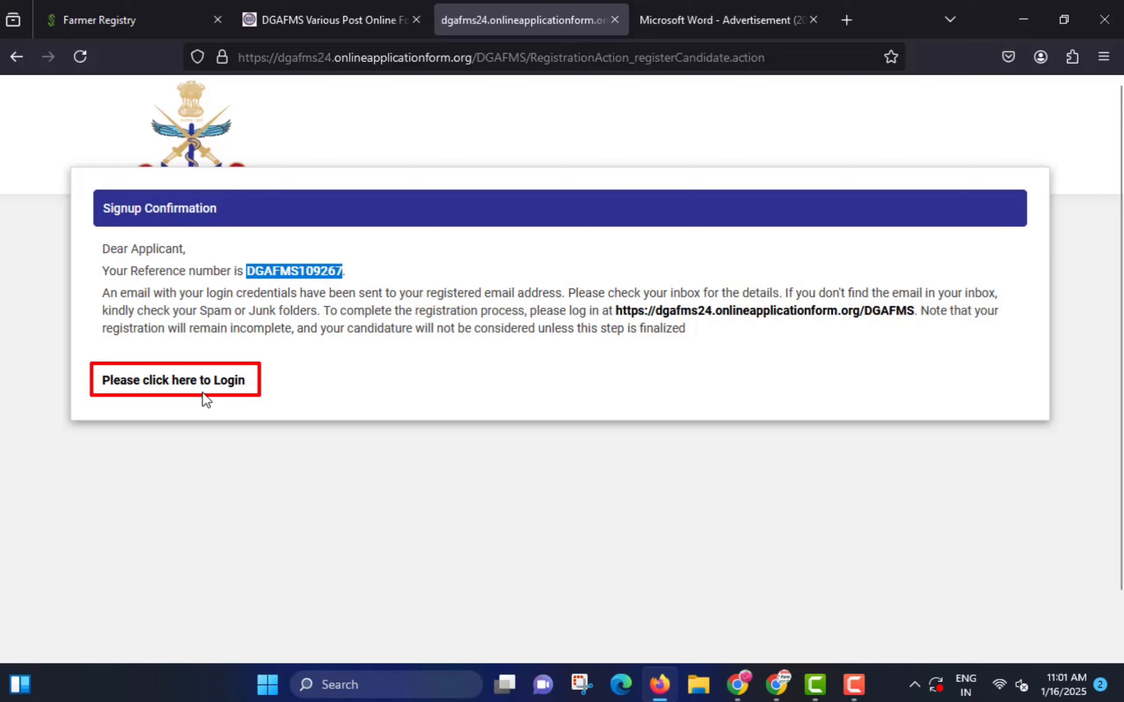
pyautogui.click(187, 383)
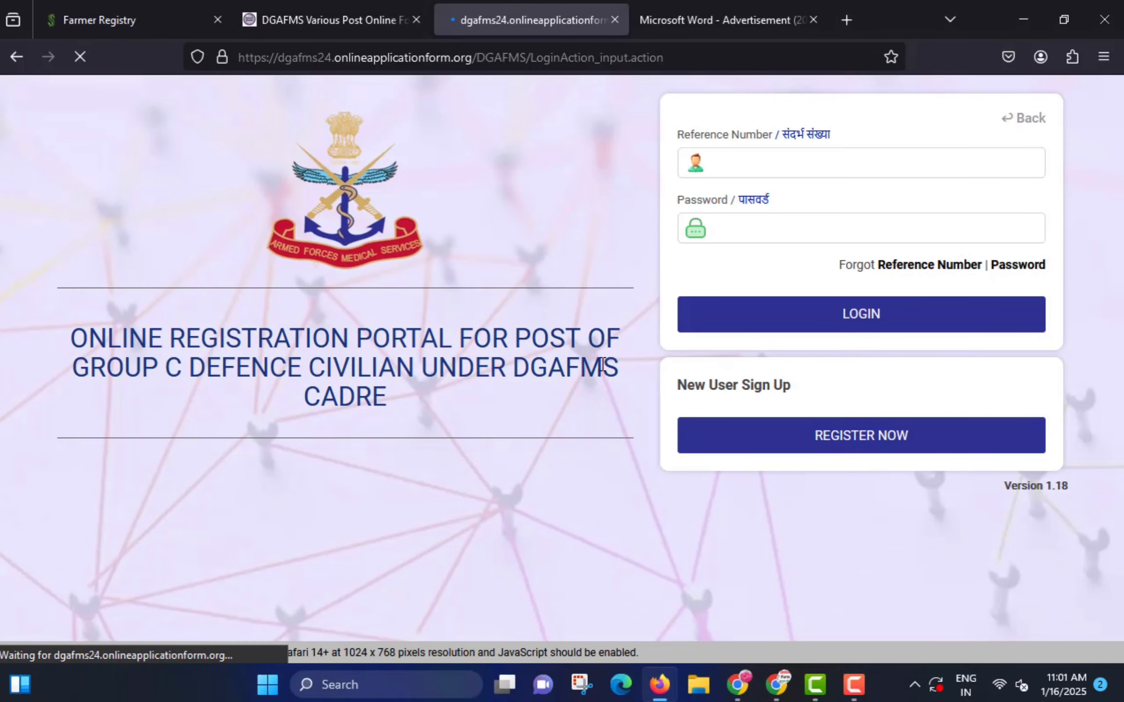
pyautogui.click(773, 165)
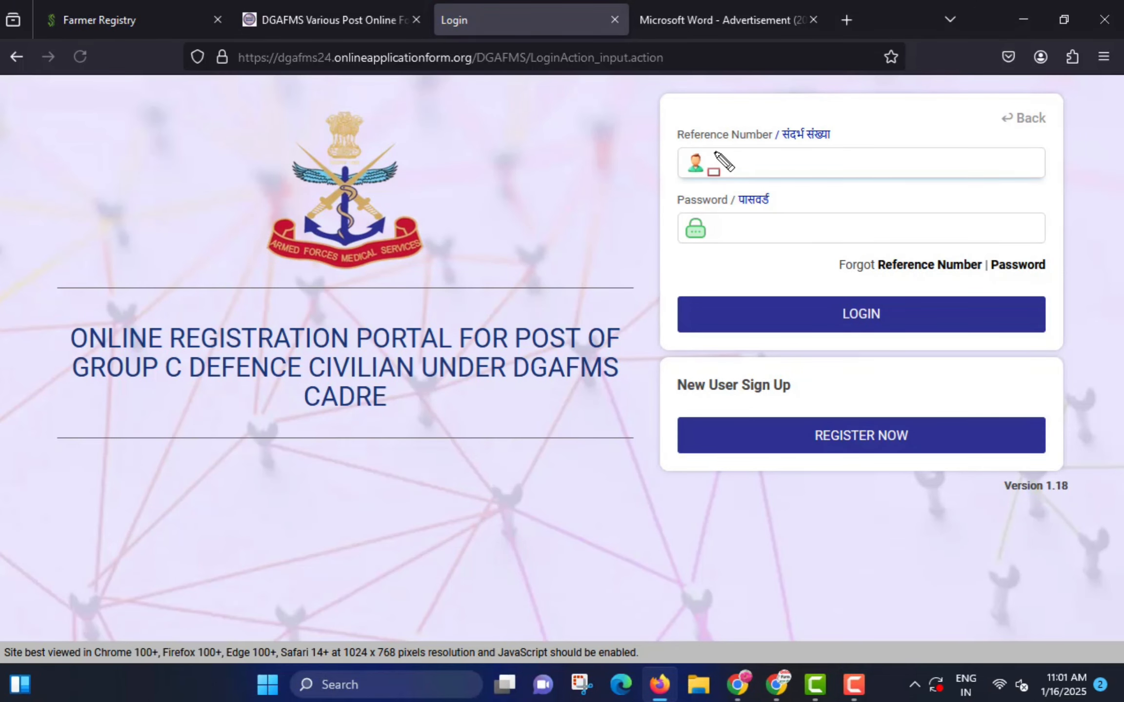
pyautogui.moveTo(713, 151); pyautogui.dragTo(858, 173)
pyautogui.moveTo(703, 214); pyautogui.dragTo(853, 252)
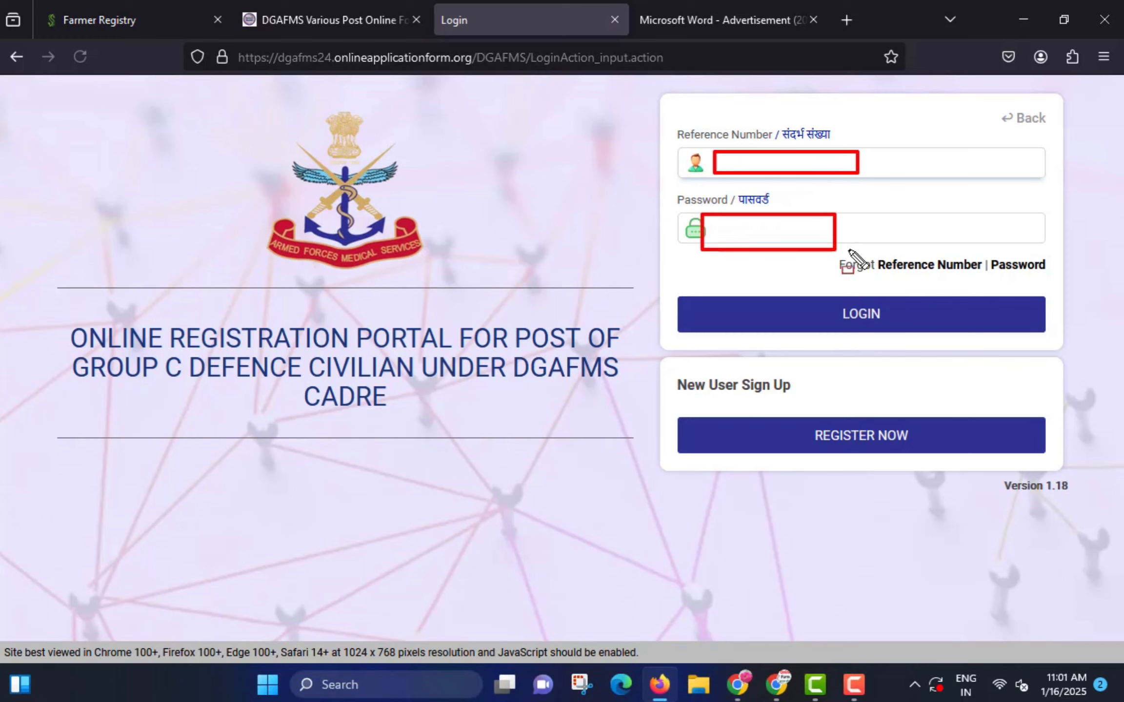
pyautogui.moveTo(815, 292); pyautogui.dragTo(924, 343)
pyautogui.press('Escape')
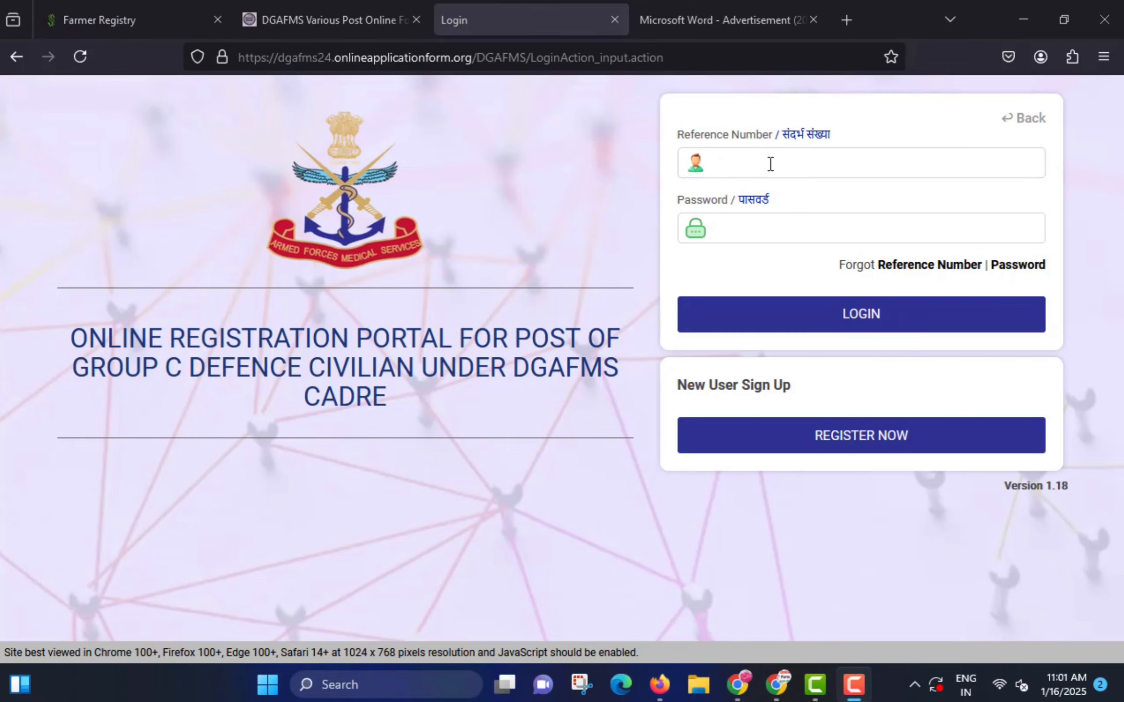
pyautogui.click(770, 163)
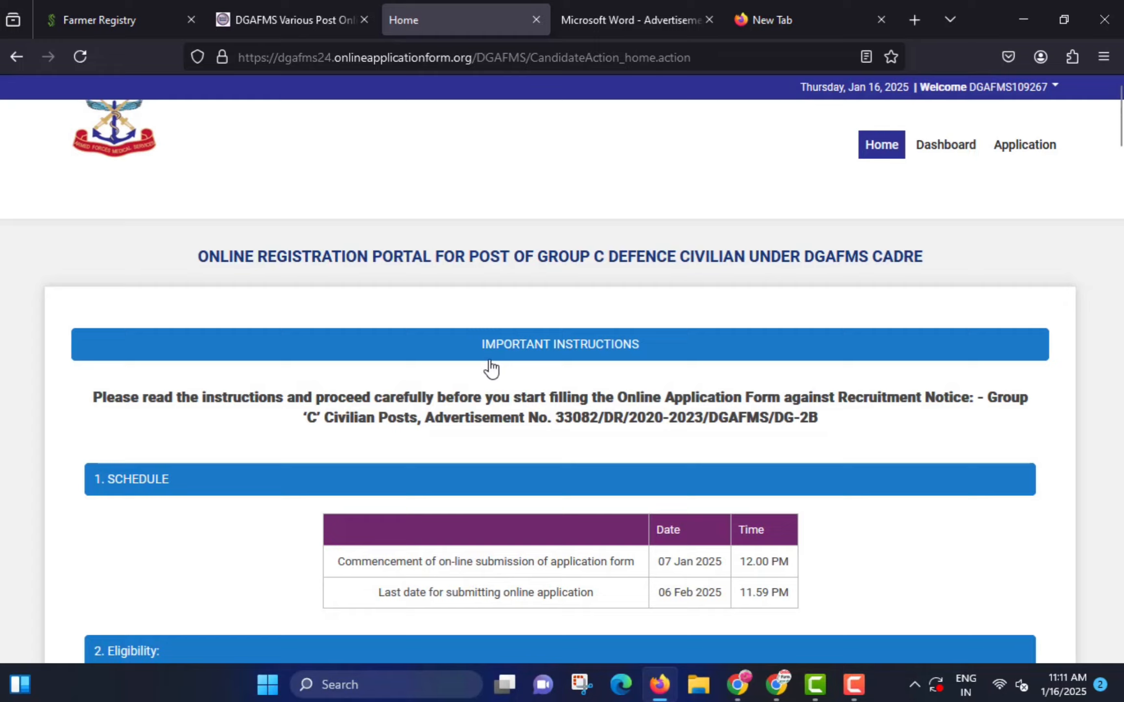
# - Scroll past the important instructions to the ticked agreement and continue to the application
pyautogui.scroll(-15, 490, 369)
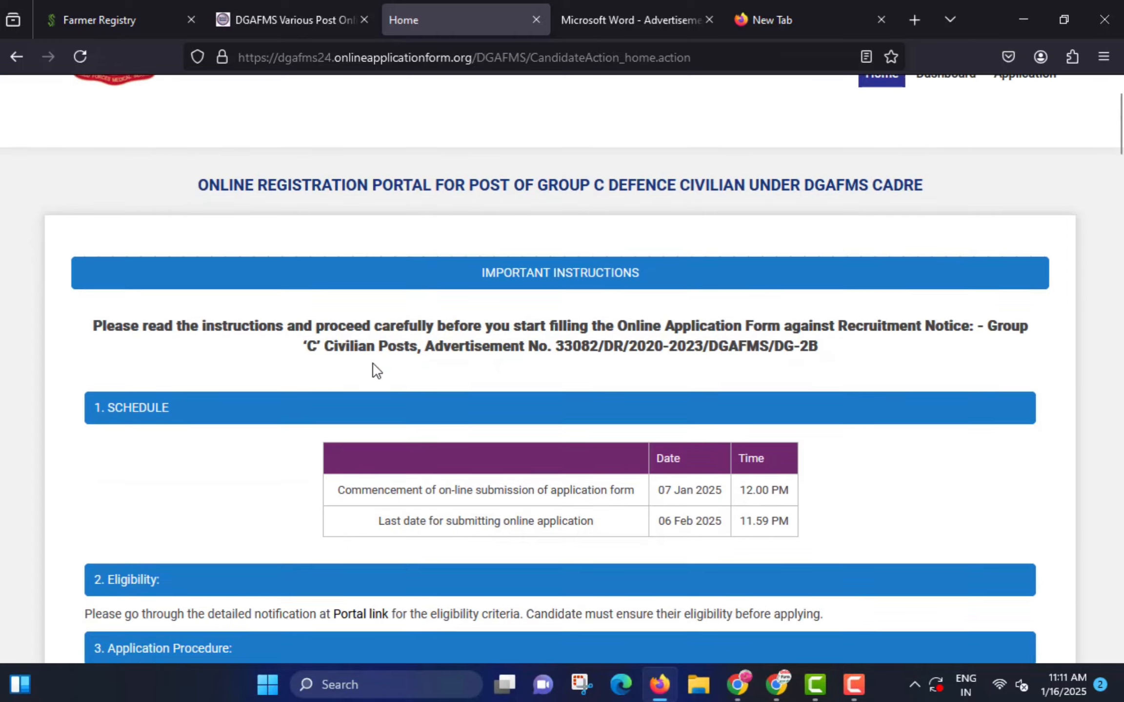
pyautogui.scroll(-20, 351, 408)
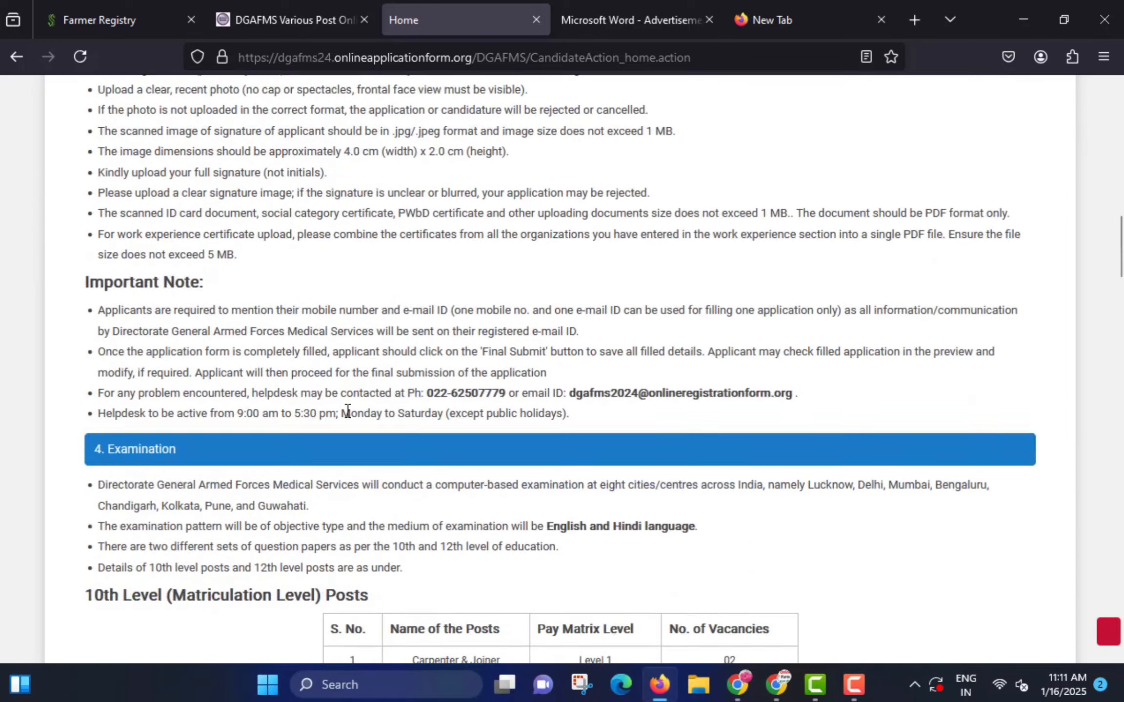
pyautogui.scroll(-20, 297, 388)
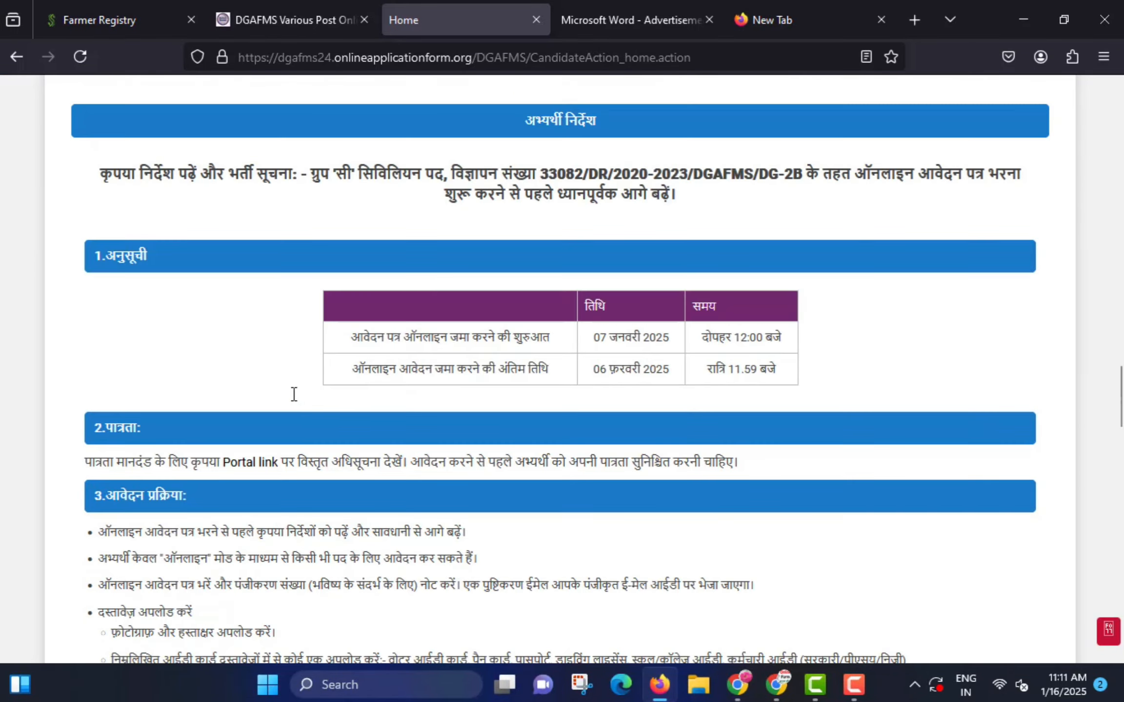
pyautogui.scroll(-10, 218, 398)
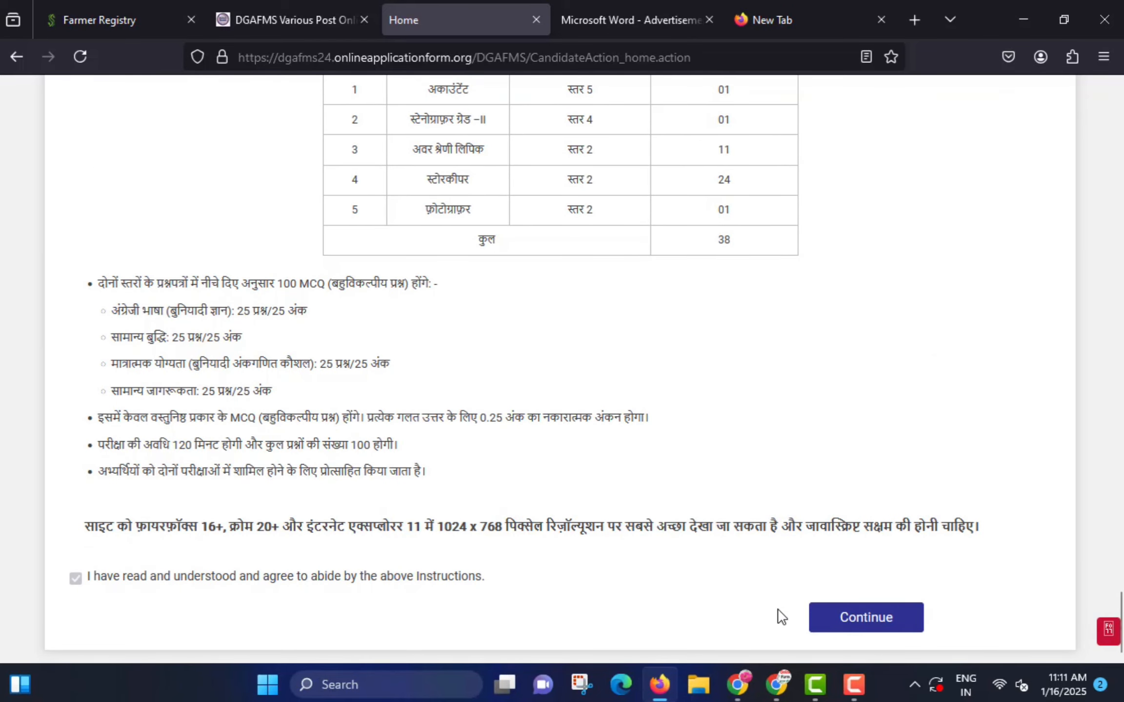
pyautogui.click(886, 618)
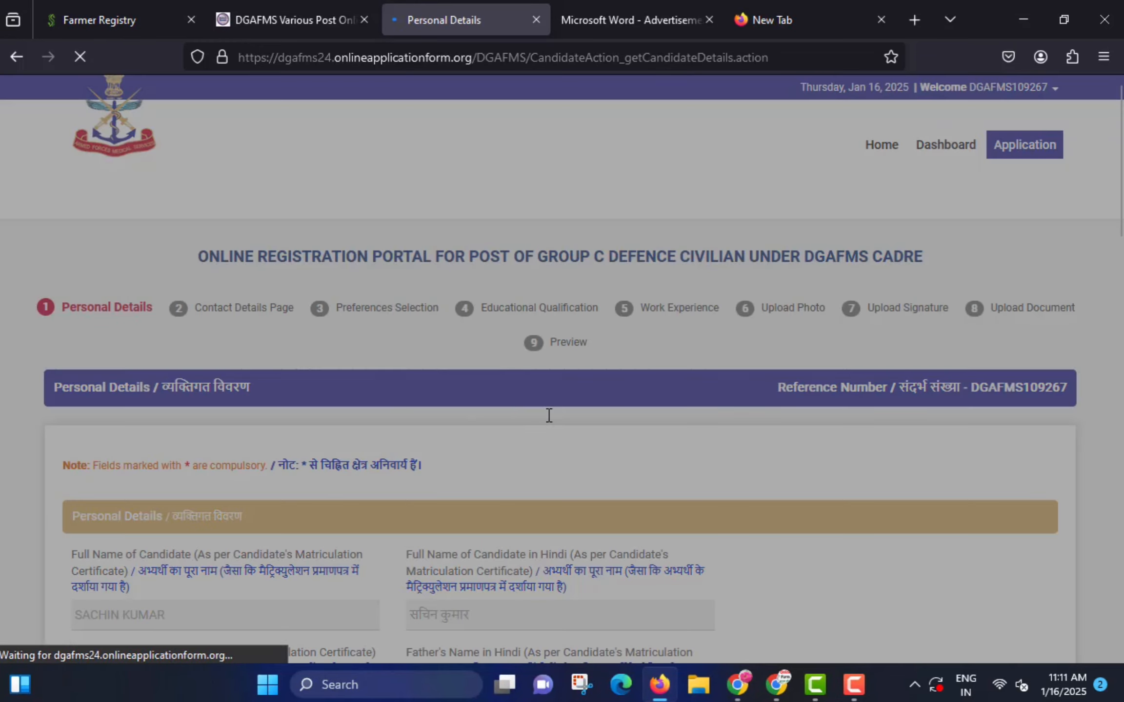
# - Set Nationality to Indian and ID card type to Pan Card, reviewing the ID number field
pyautogui.scroll(-5, 378, 380)
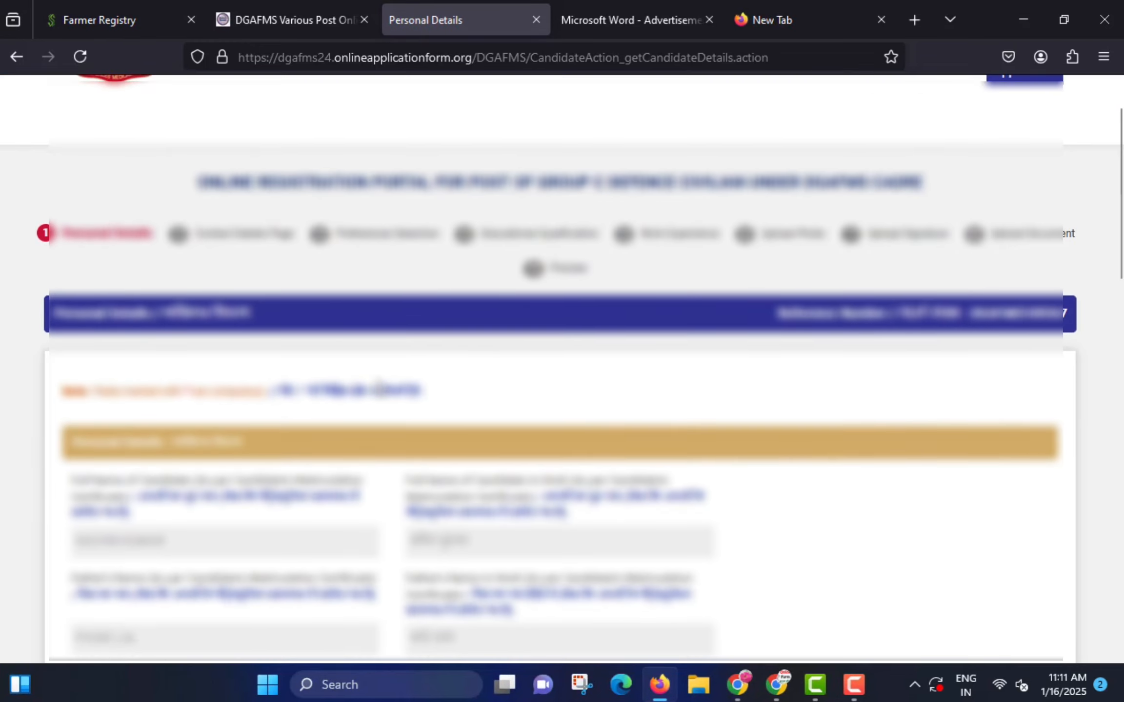
pyautogui.scroll(-15, 375, 380)
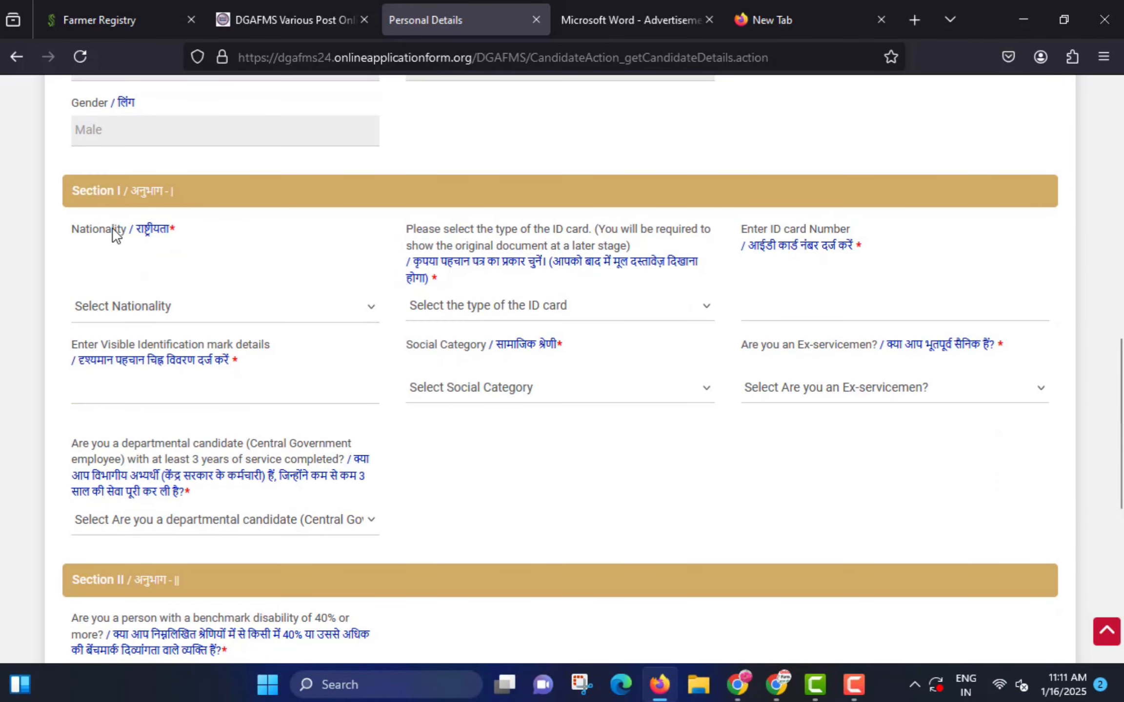
pyautogui.click(149, 309)
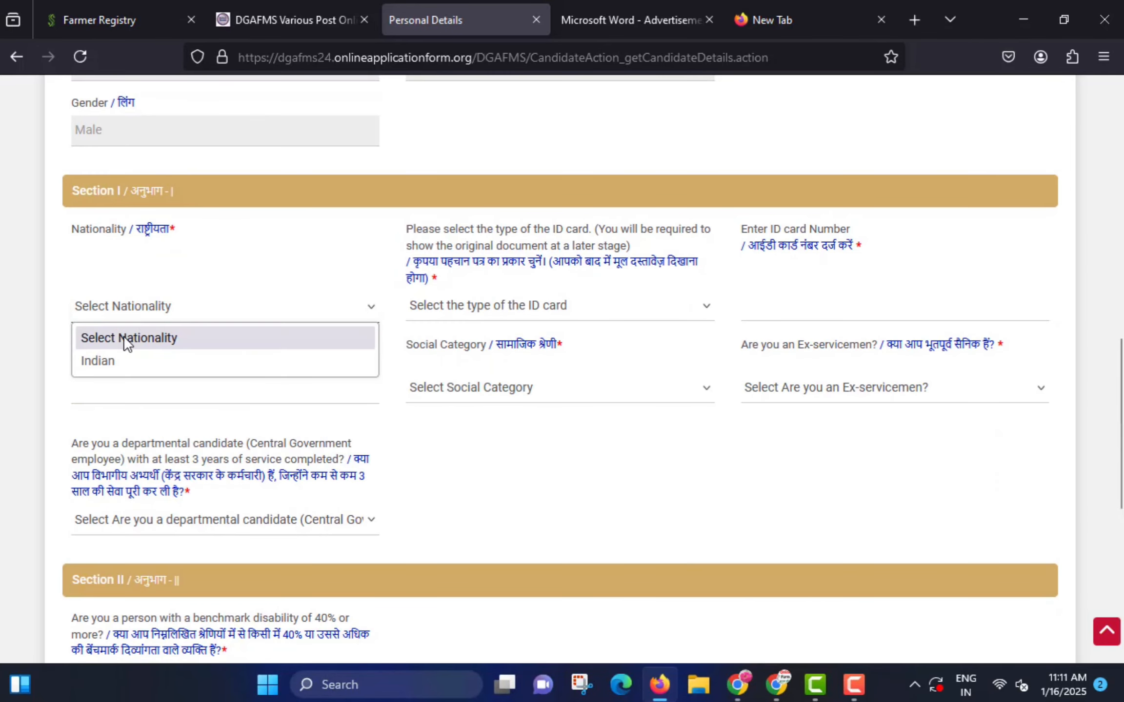
pyautogui.click(117, 362)
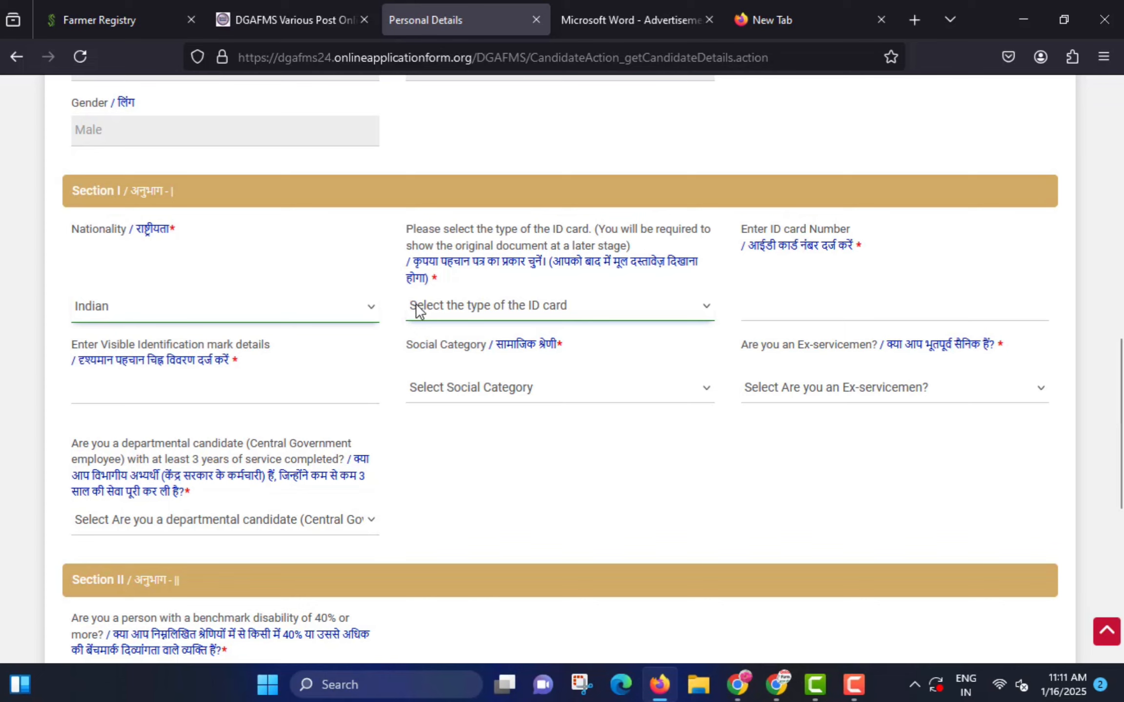
pyautogui.moveTo(394, 243)
pyautogui.mouseDown()
pyautogui.moveTo(514, 281)
pyautogui.moveTo(597, 283)
pyautogui.mouseUp()
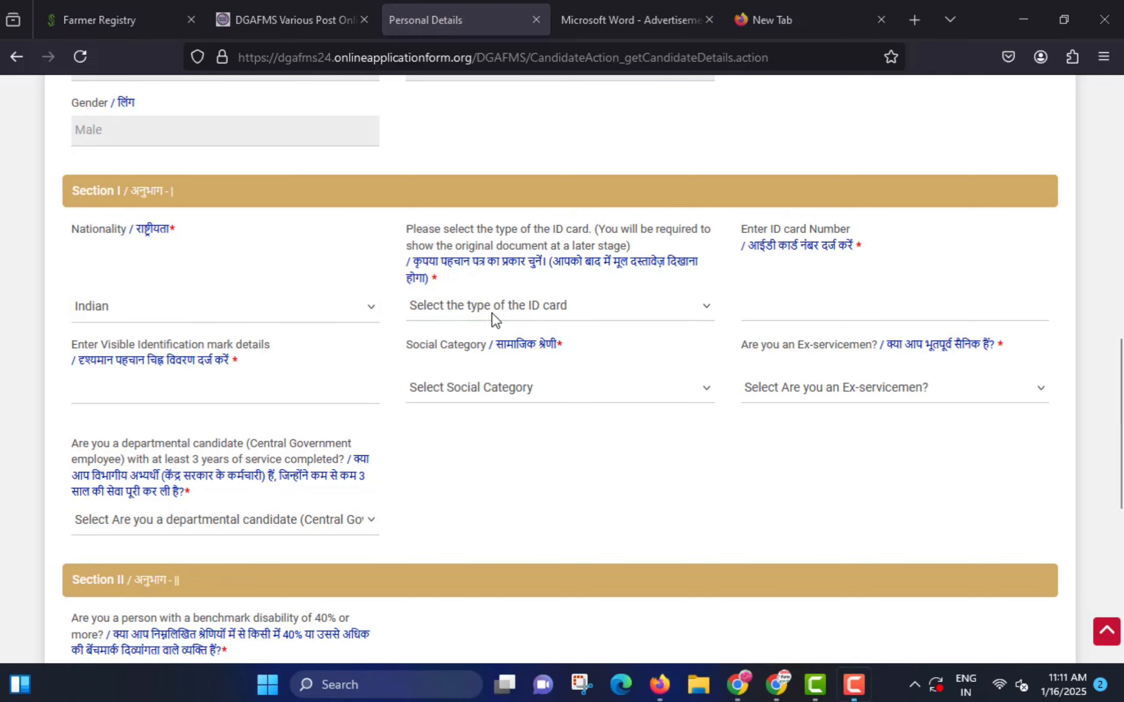
pyautogui.click(471, 309)
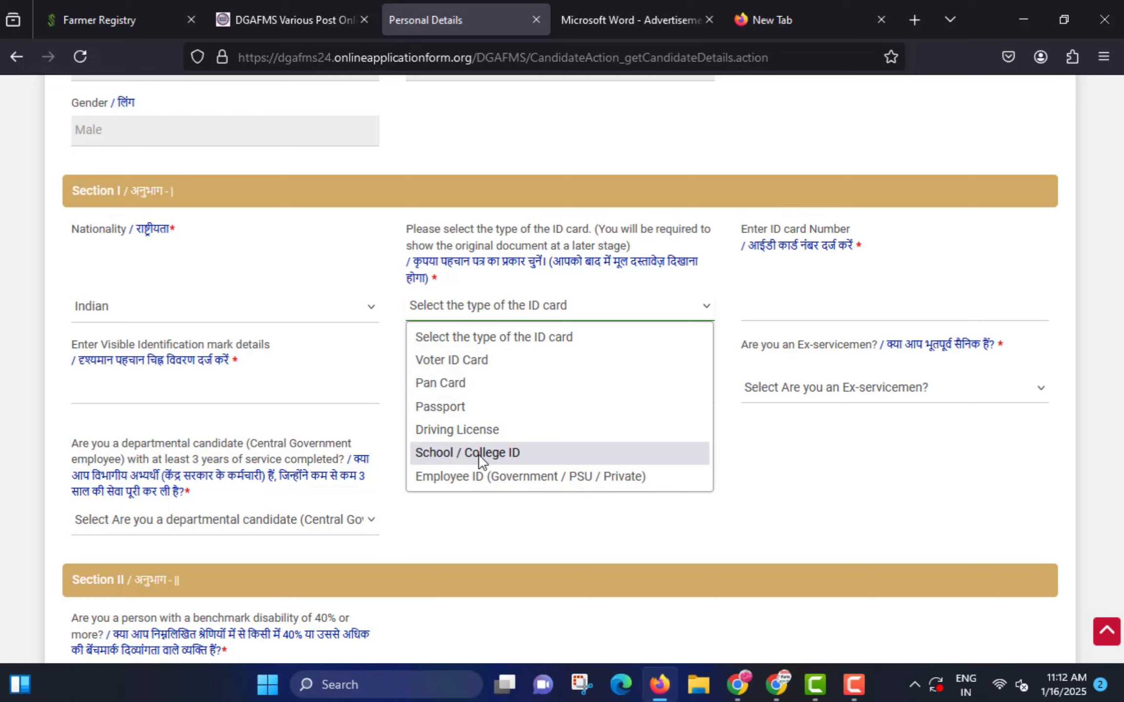
pyautogui.click(441, 383)
pyautogui.click(745, 314)
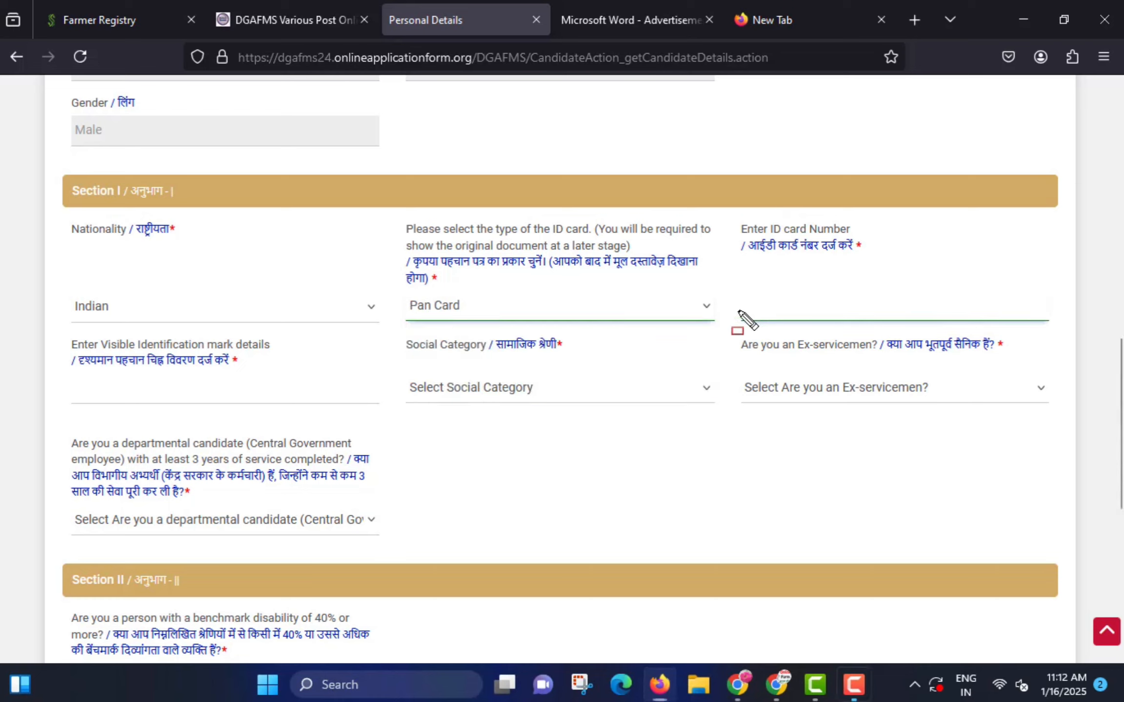
pyautogui.moveTo(750, 307); pyautogui.dragTo(903, 326)
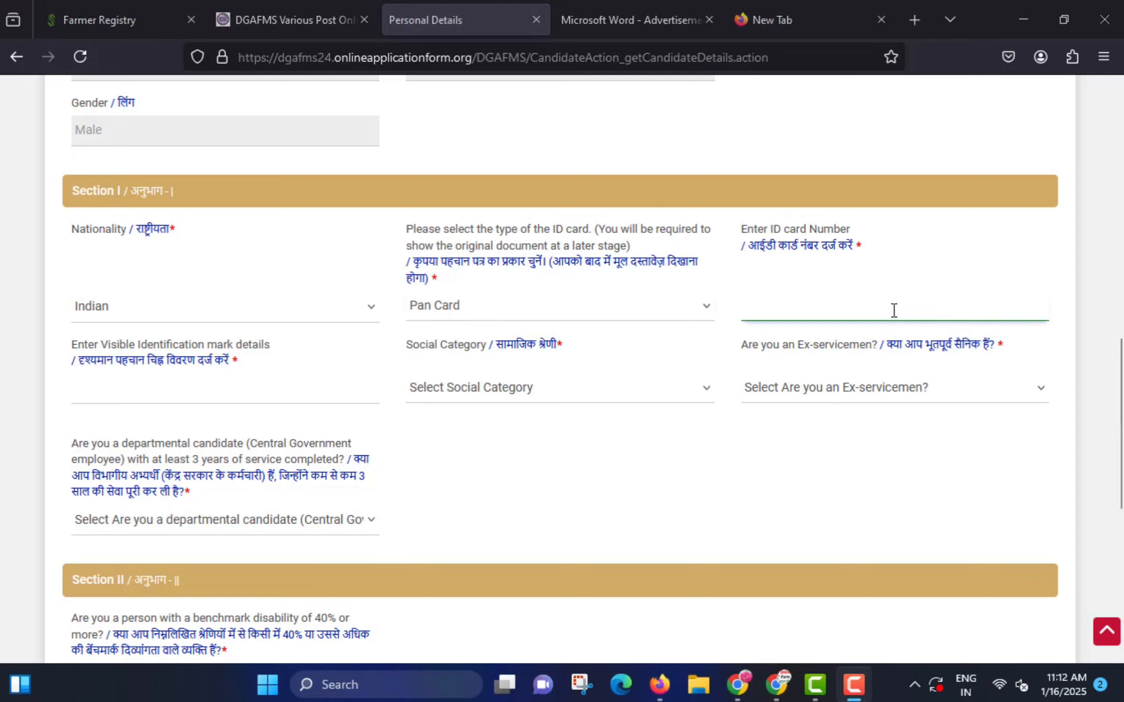
pyautogui.press('Tab')
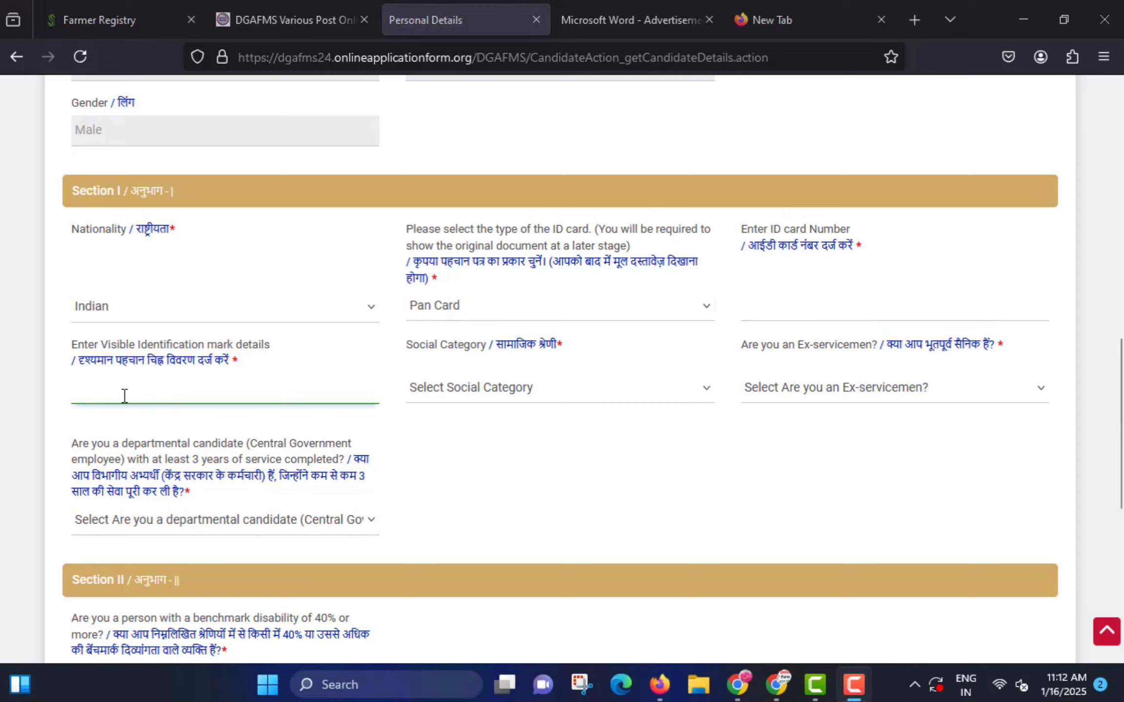
# - Enter identification mark 'cut mark on head', choose OBC-NCL category and ex-serviceman No
pyautogui.moveTo(64, 377)
pyautogui.mouseDown()
pyautogui.moveTo(190, 401)
pyautogui.moveTo(292, 396)
pyautogui.mouseUp()
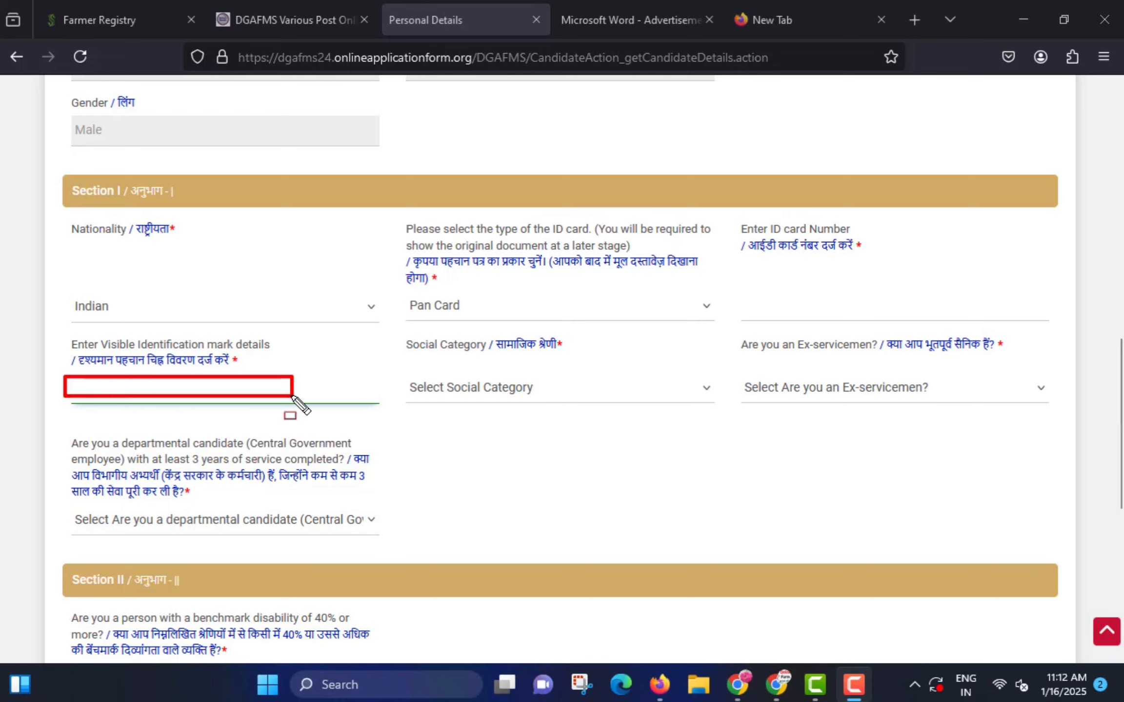
pyautogui.click(226, 392)
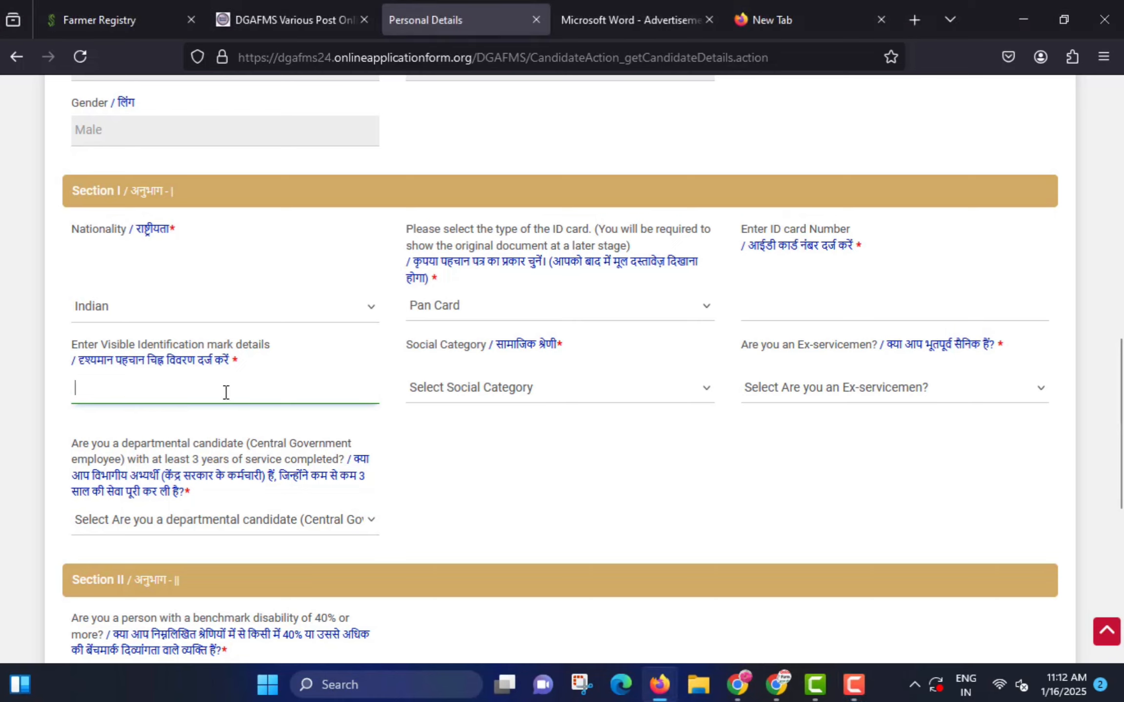
pyautogui.write('cut mark on head')
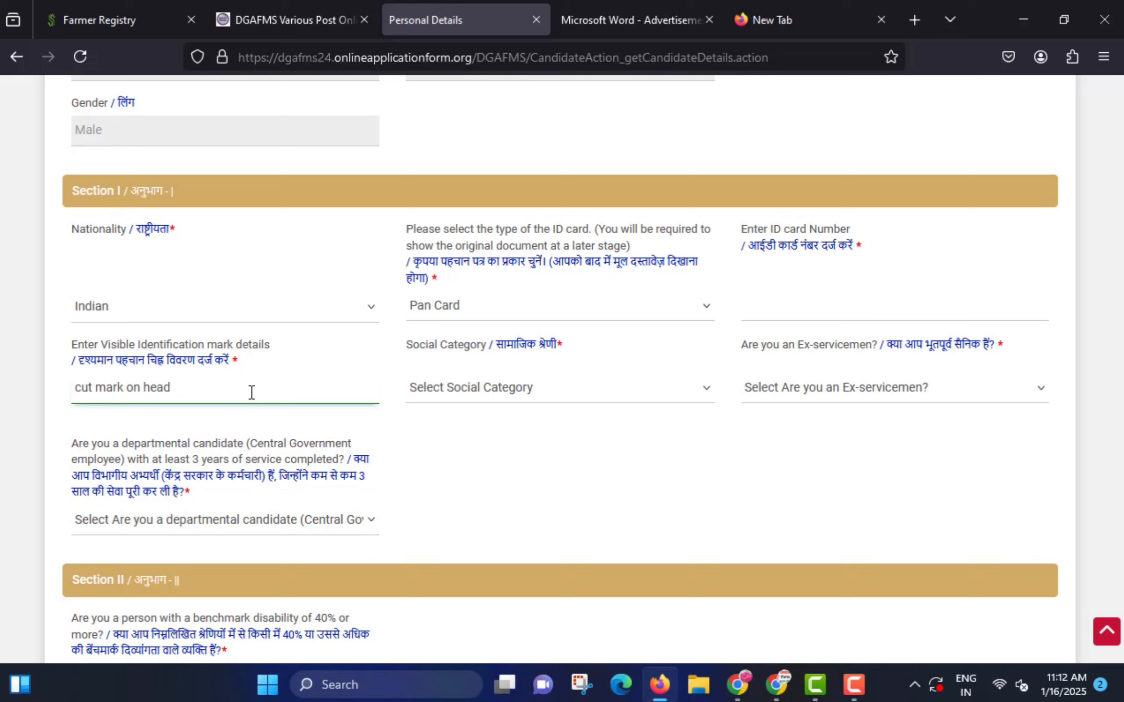
pyautogui.click(512, 390)
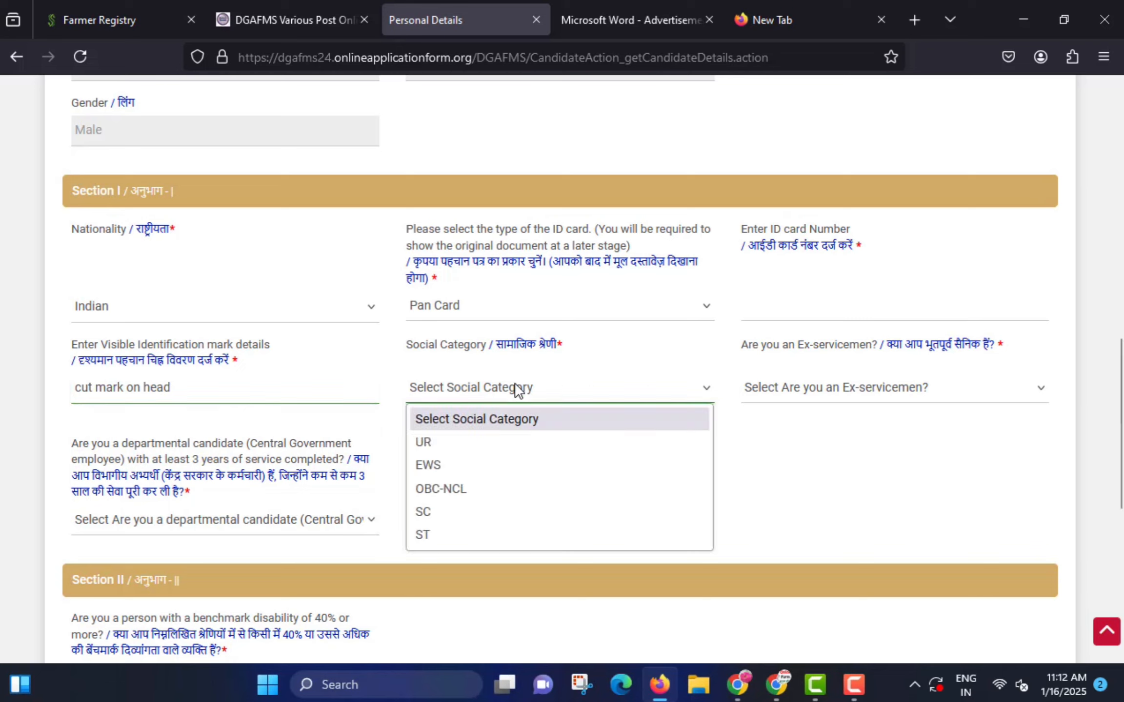
pyautogui.click(452, 488)
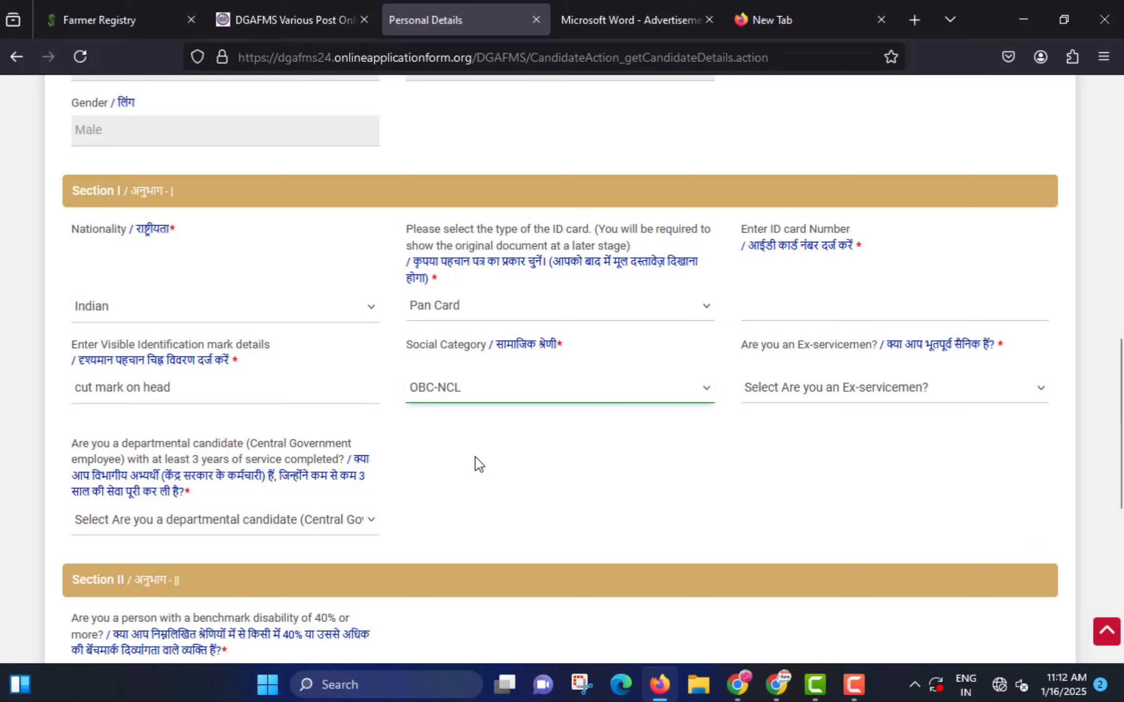
pyautogui.click(810, 390)
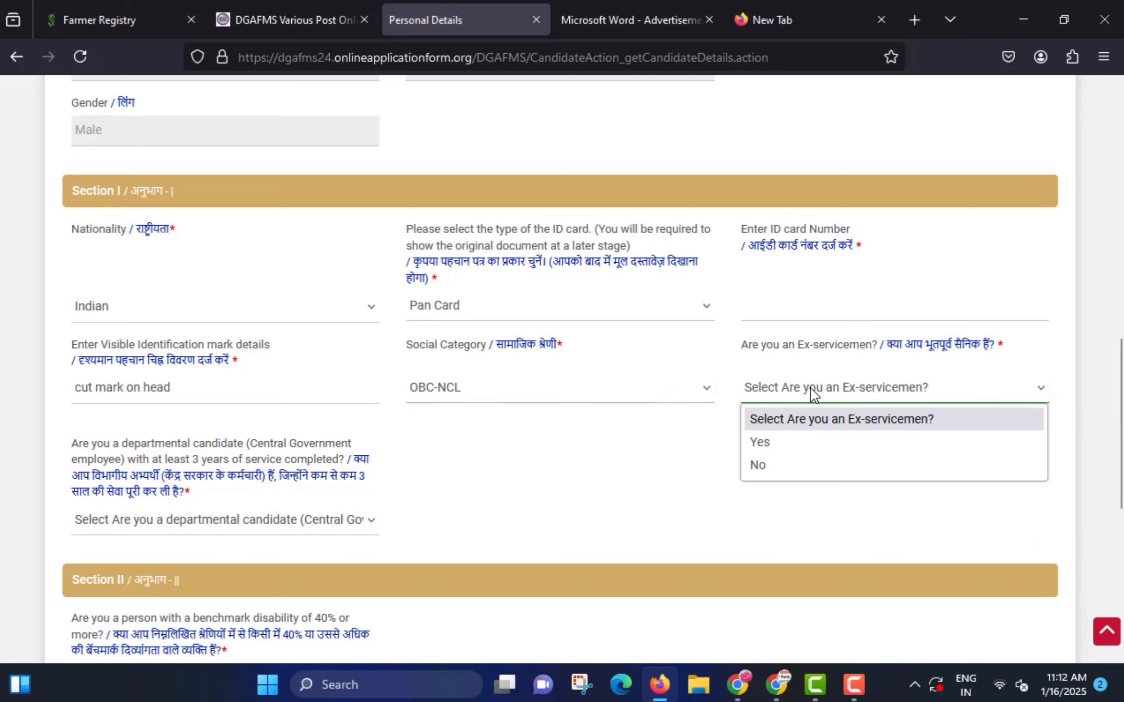
pyautogui.click(789, 465)
pyautogui.scroll(-3, 549, 456)
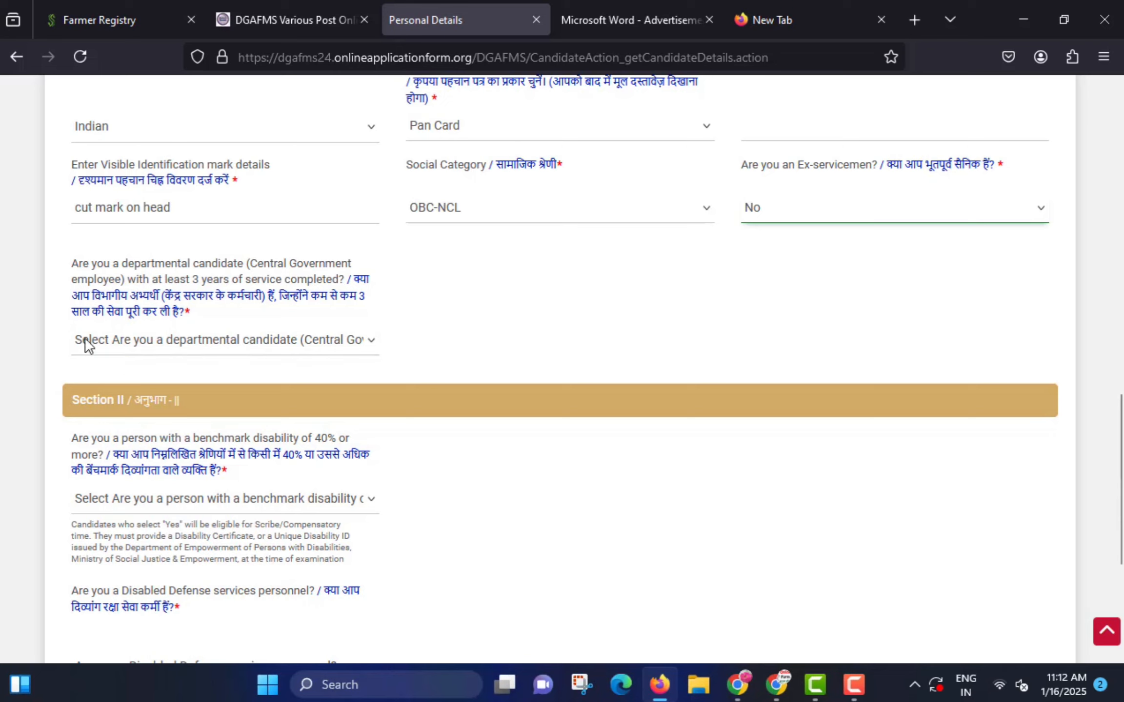
# - Answer No for departmental candidate, benchmark disability and disabled defence personnel, then check Date of Birth
pyautogui.moveTo(58, 291)
pyautogui.mouseDown()
pyautogui.moveTo(152, 312)
pyautogui.moveTo(387, 330)
pyautogui.mouseUp()
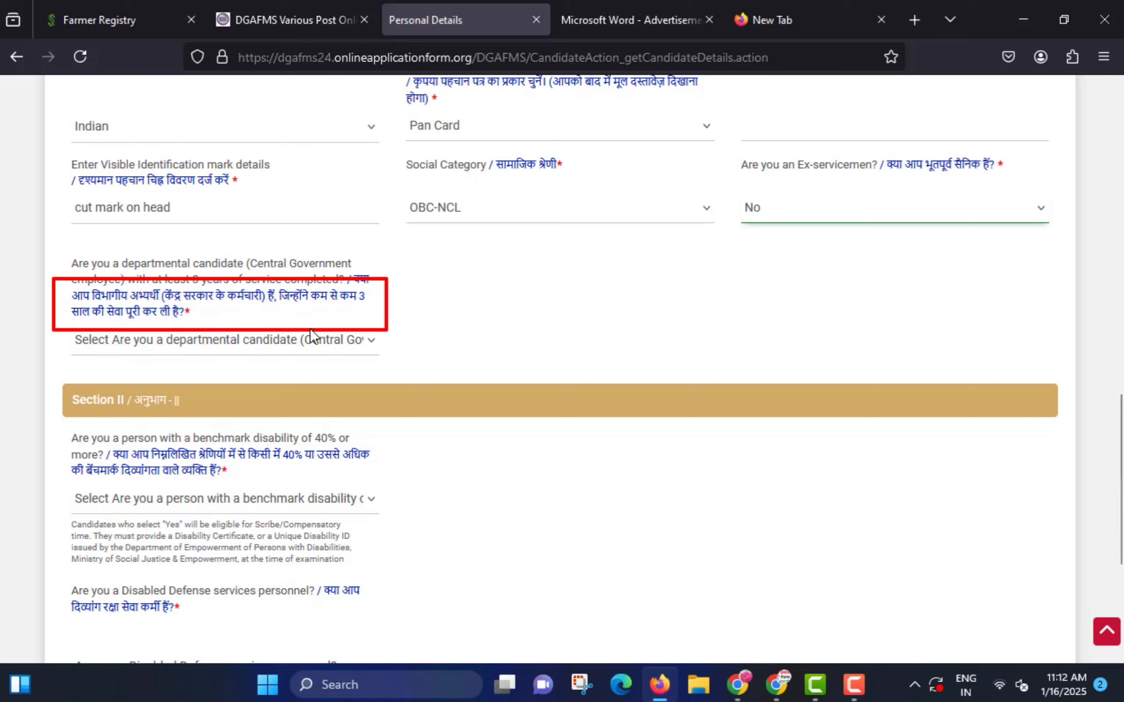
pyautogui.click(131, 344)
pyautogui.click(117, 419)
pyautogui.scroll(-4, 235, 355)
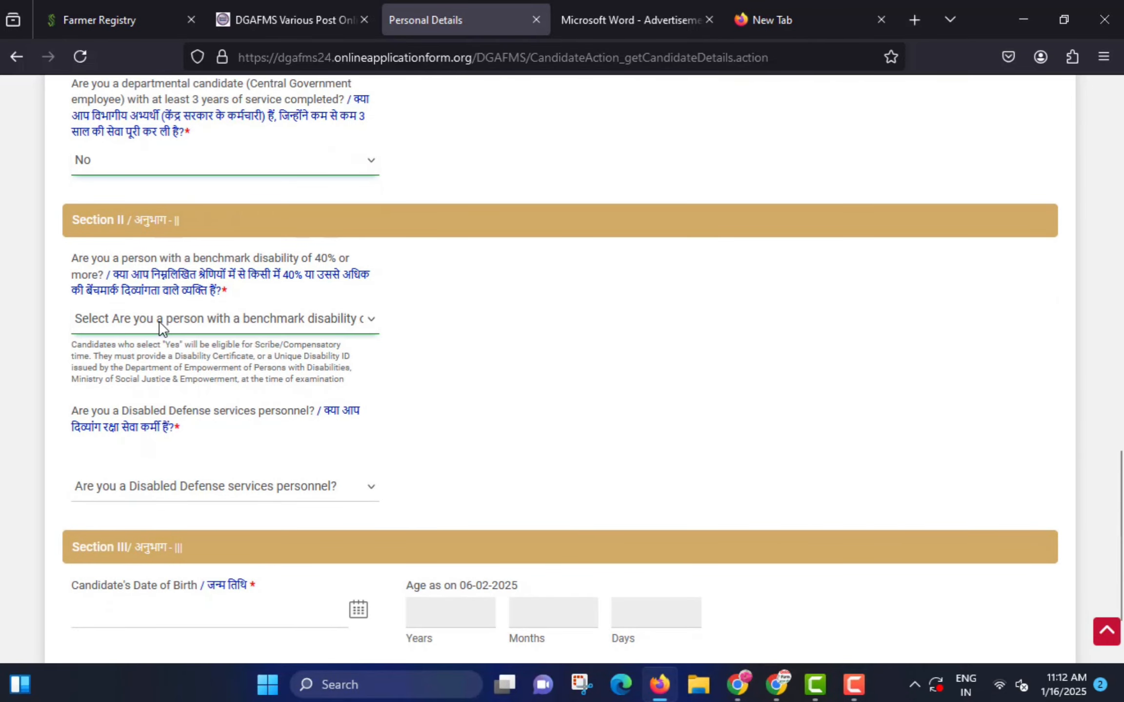
pyautogui.click(161, 325)
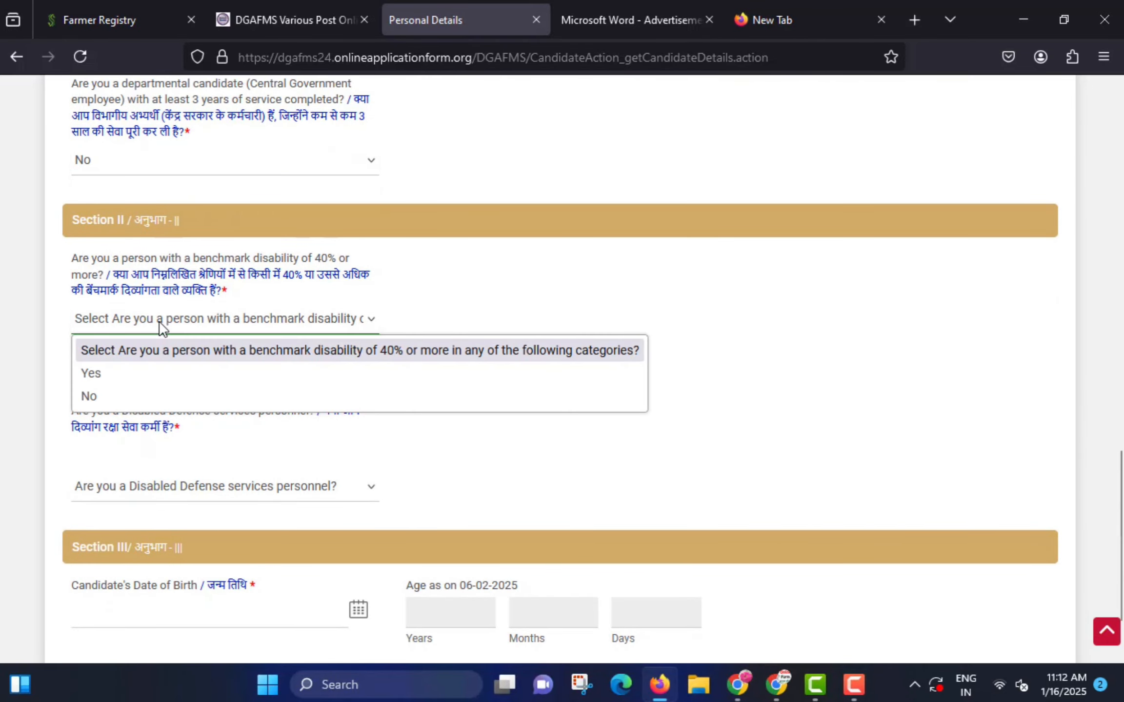
pyautogui.click(121, 393)
pyautogui.scroll(-3, 271, 337)
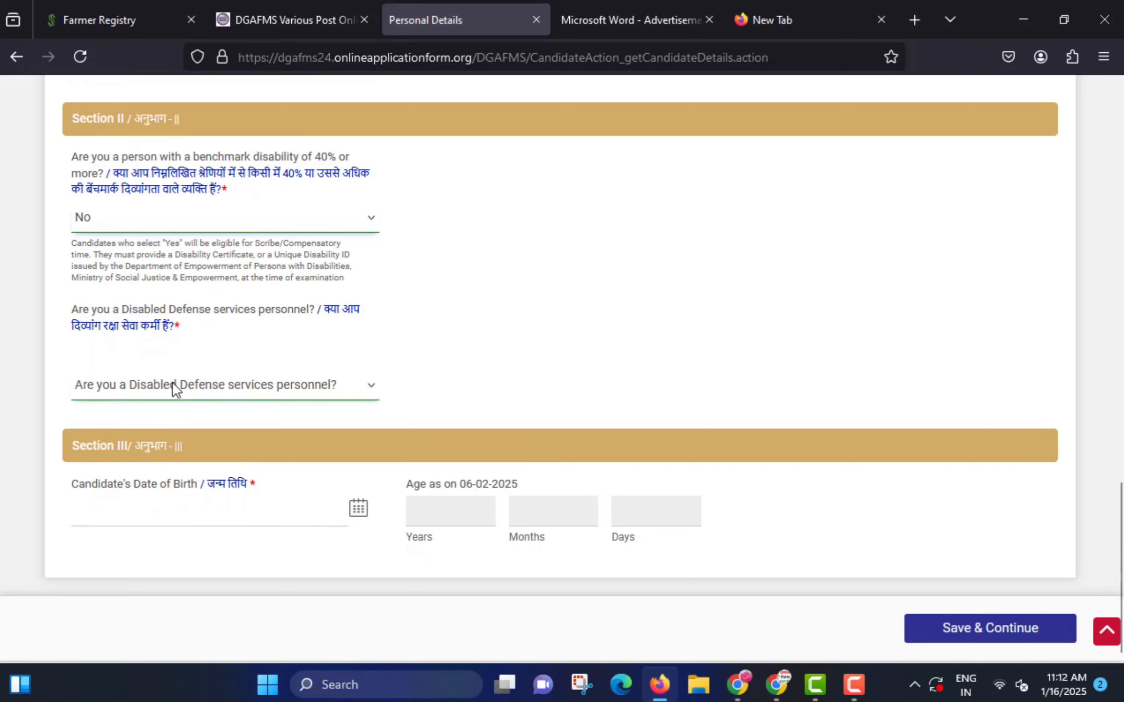
pyautogui.click(156, 383)
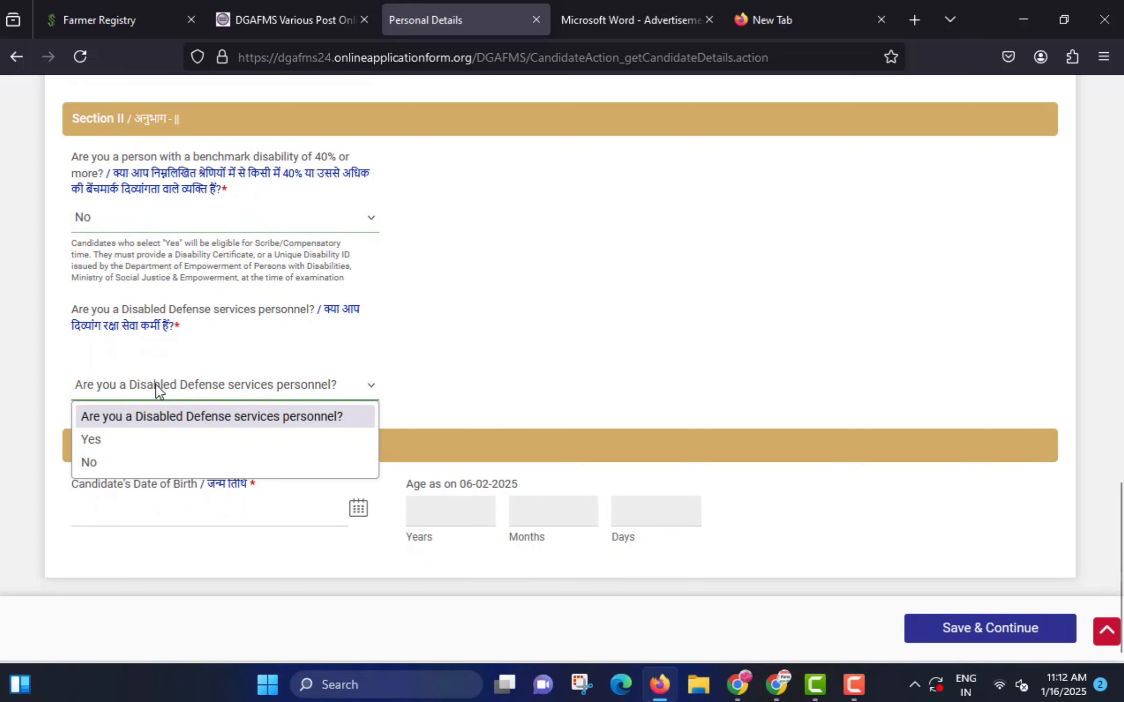
pyautogui.click(117, 463)
pyautogui.click(116, 499)
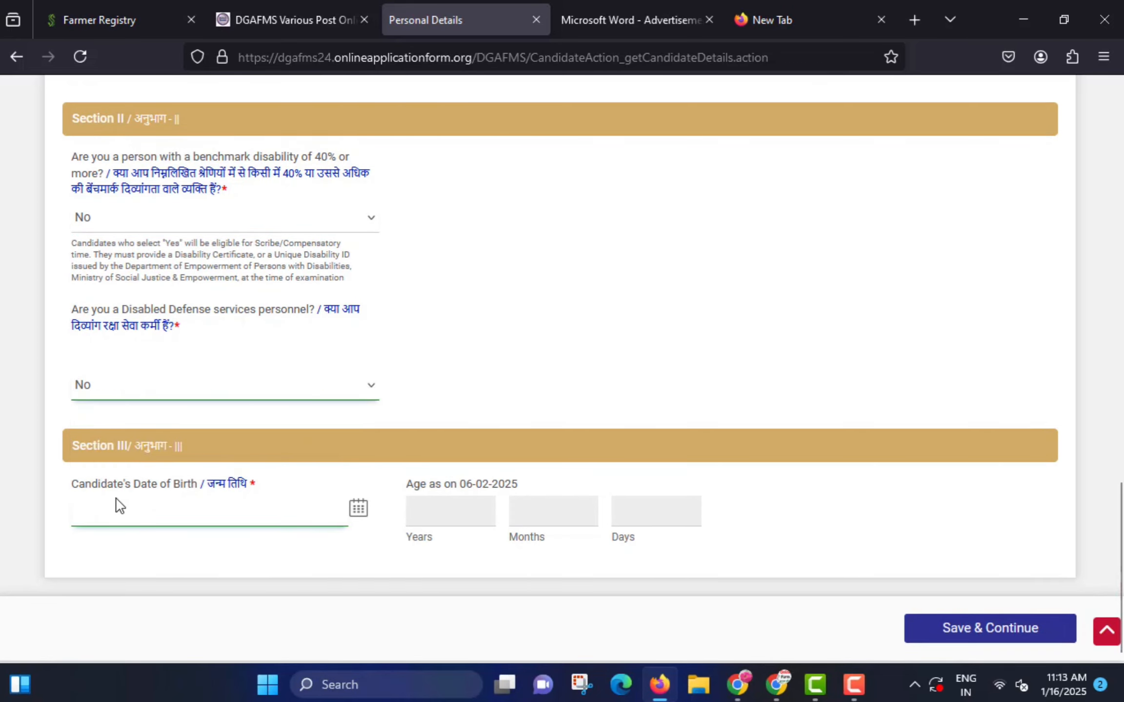
pyautogui.moveTo(63, 495)
pyautogui.mouseDown()
pyautogui.moveTo(122, 512)
pyautogui.moveTo(301, 522)
pyautogui.mouseUp()
# - Review the address line fields and set the permanent address state to Uttar Pradesh
pyautogui.press('Escape')
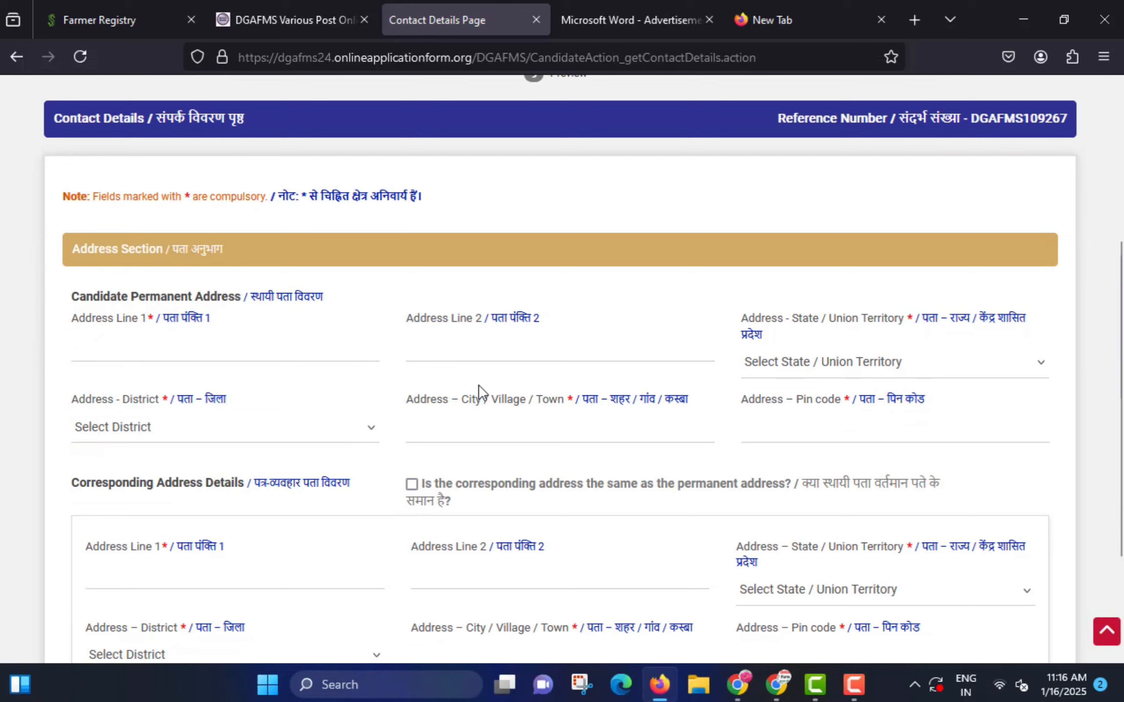
pyautogui.moveTo(65, 328)
pyautogui.mouseDown()
pyautogui.moveTo(184, 357)
pyautogui.moveTo(274, 359)
pyautogui.mouseUp()
pyautogui.moveTo(405, 336)
pyautogui.mouseDown()
pyautogui.moveTo(443, 354)
pyautogui.moveTo(600, 359)
pyautogui.mouseUp()
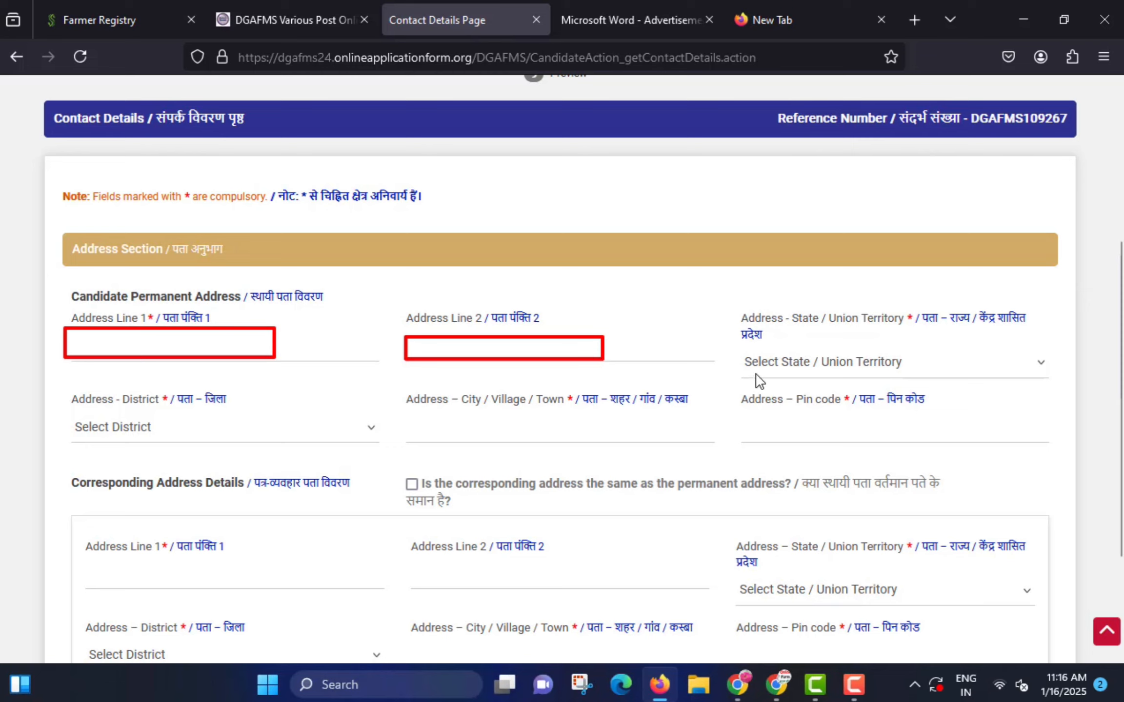
pyautogui.click(851, 362)
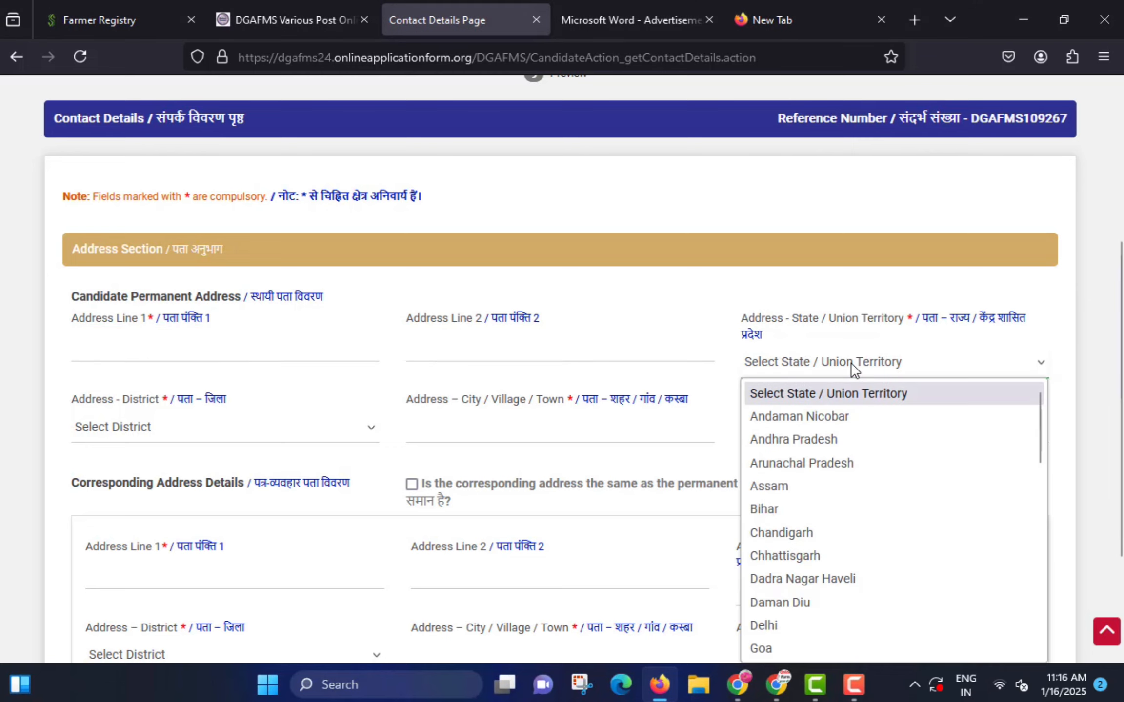
pyautogui.scroll(-6, 832, 527)
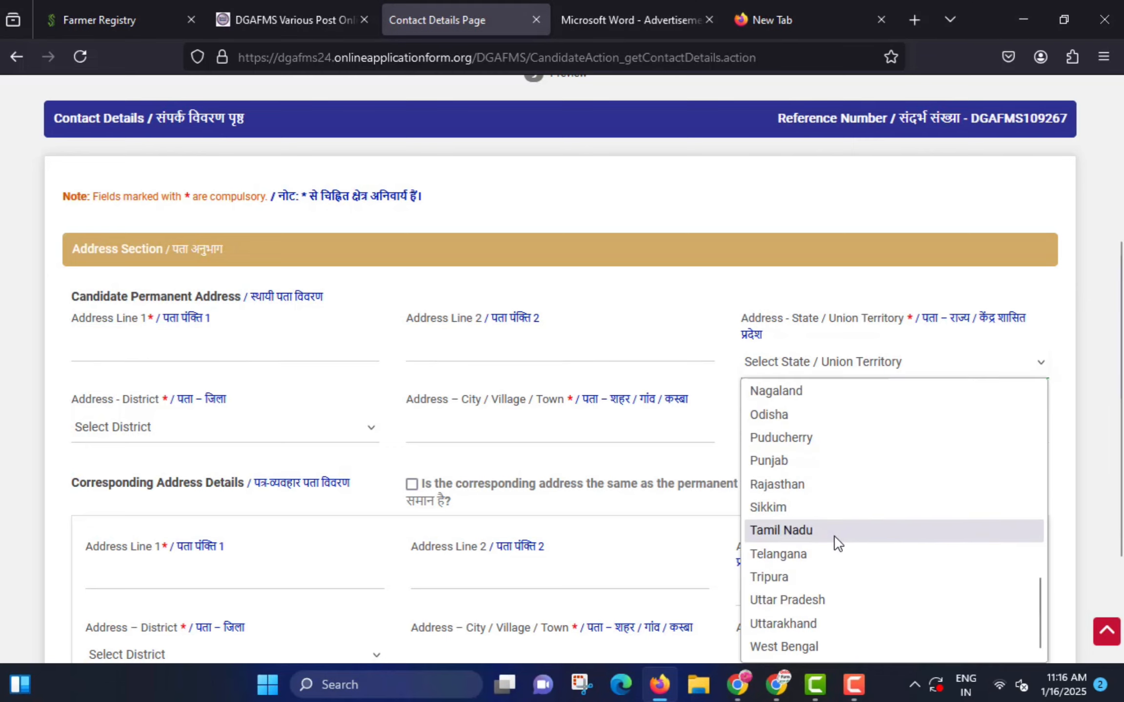
pyautogui.click(807, 600)
# - Fill in the permanent address district, city and pin code, then save the contact details
pyautogui.click(134, 434)
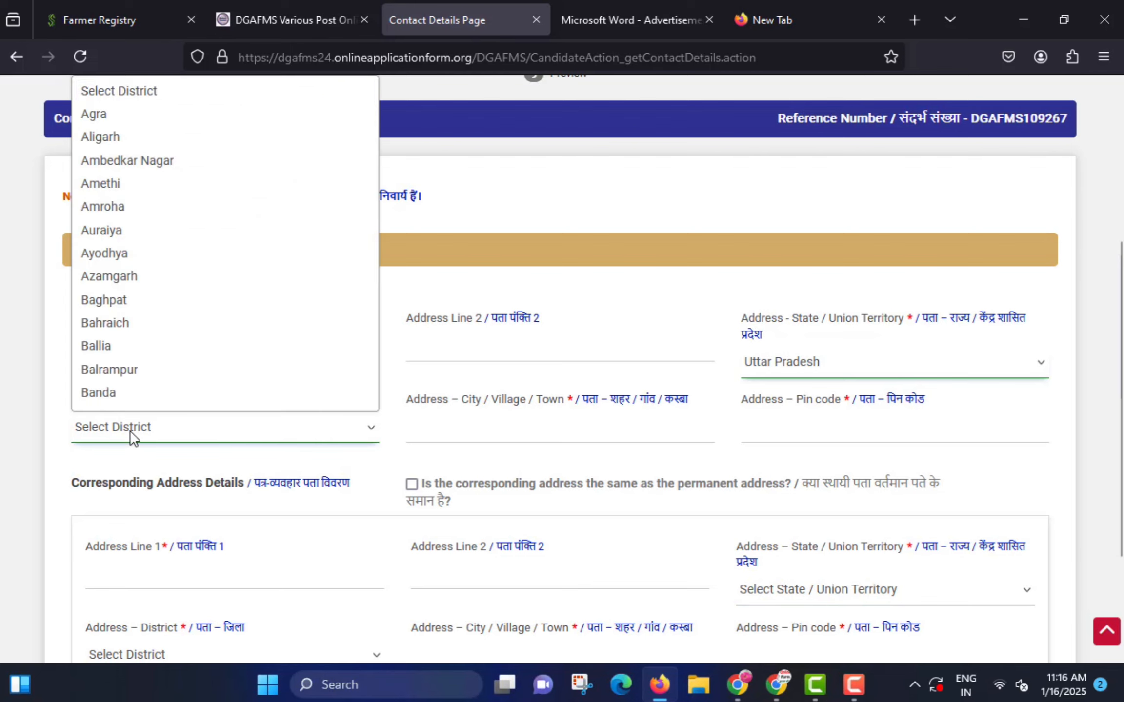
pyautogui.press('p')
pyautogui.press('p')
pyautogui.press('Return')
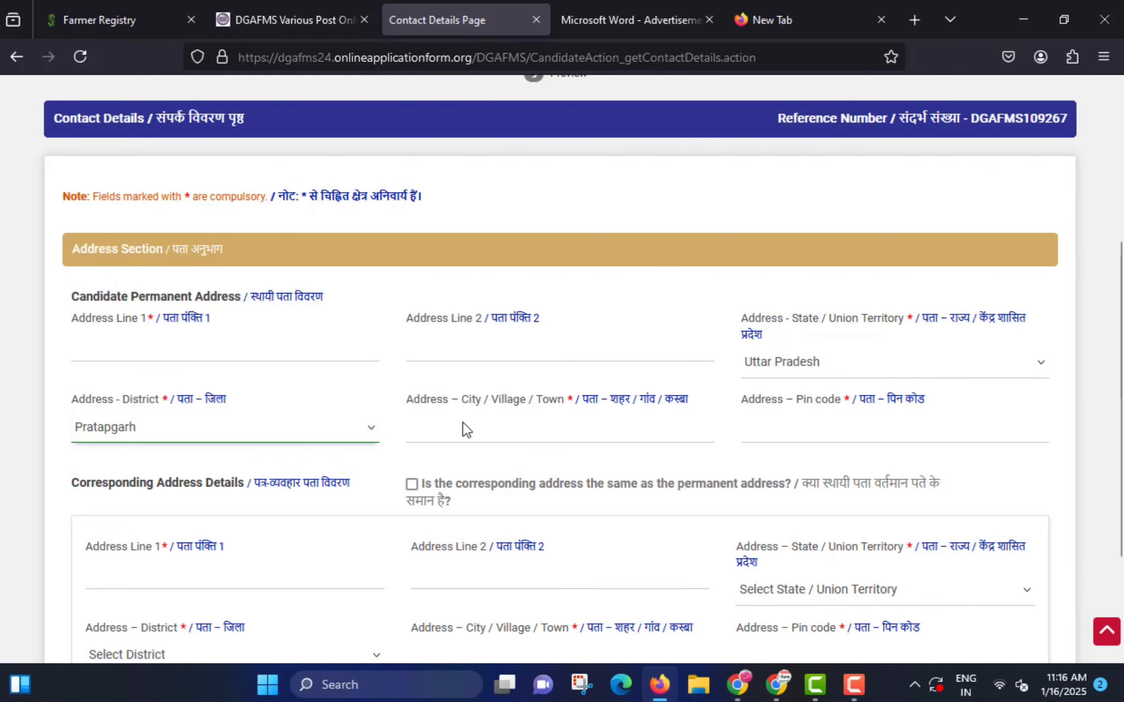
pyautogui.moveTo(398, 415)
pyautogui.mouseDown()
pyautogui.moveTo(418, 431)
pyautogui.moveTo(651, 449)
pyautogui.mouseUp()
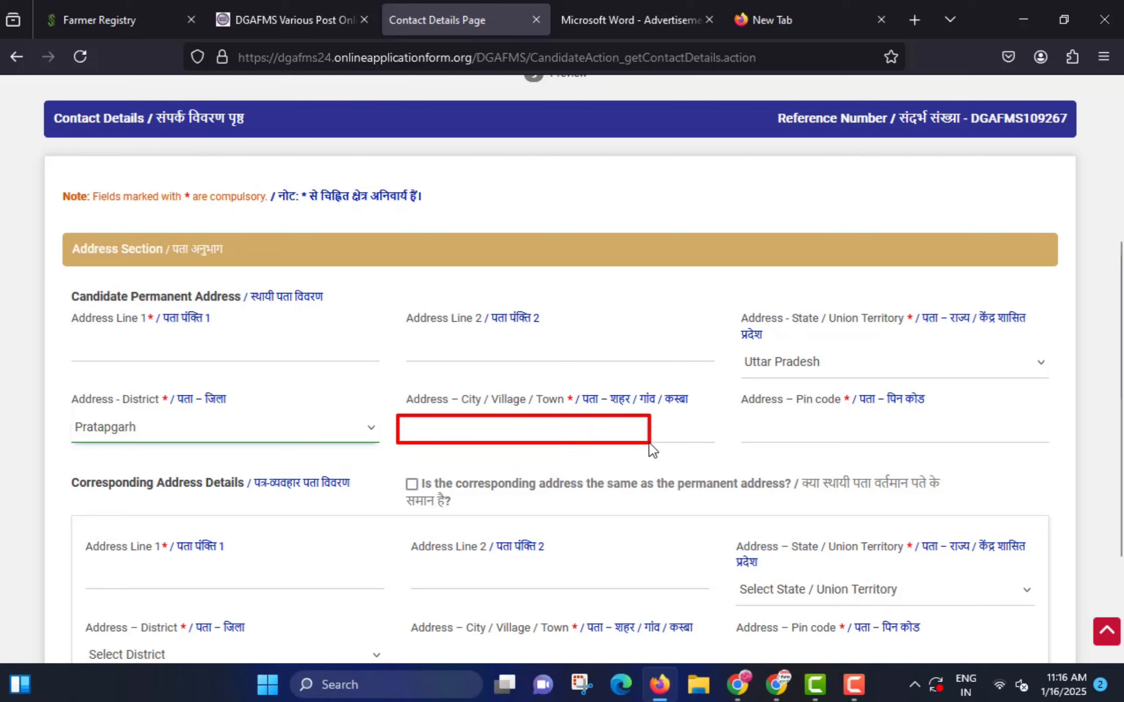
pyautogui.click(539, 429)
pyautogui.write('PATTI')
pyautogui.press('Tab')
pyautogui.write('23')
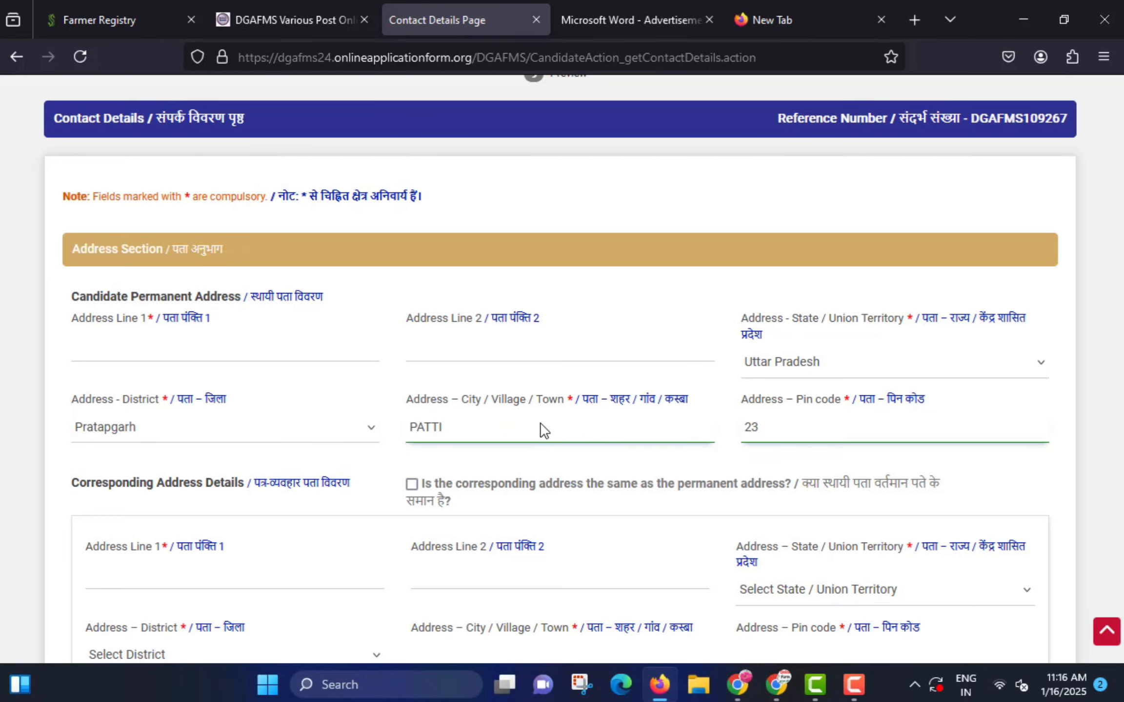
pyautogui.write('0135')
pyautogui.moveTo(394, 473); pyautogui.dragTo(424, 499)
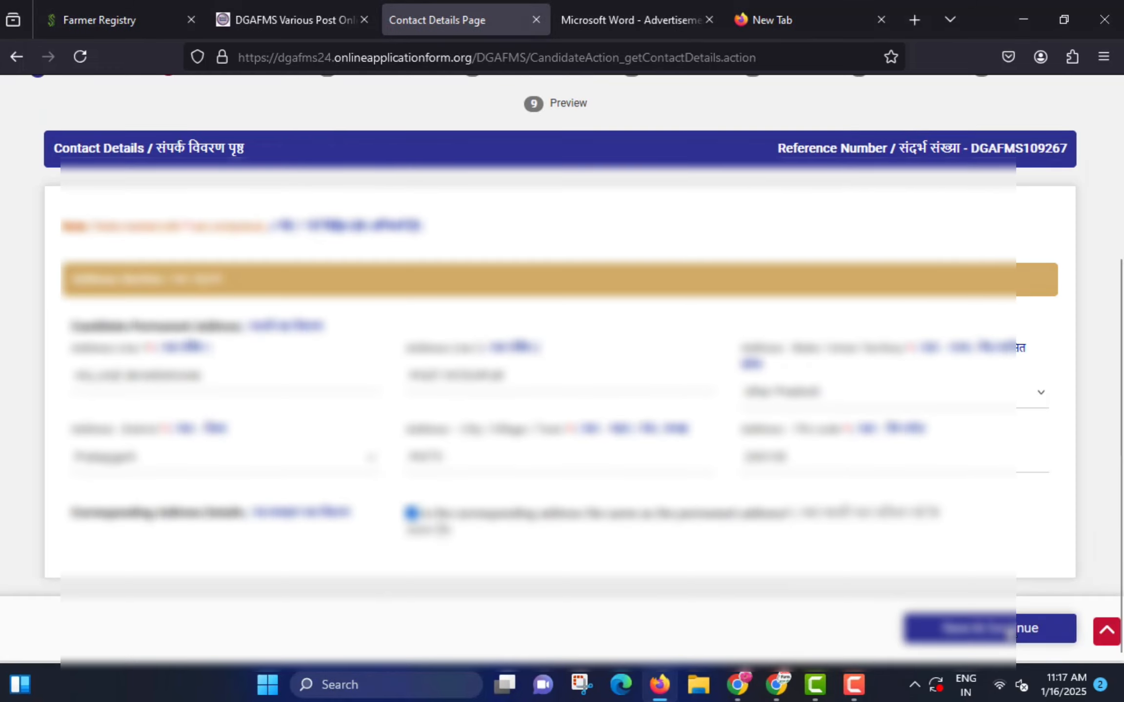
pyautogui.click(1010, 632)
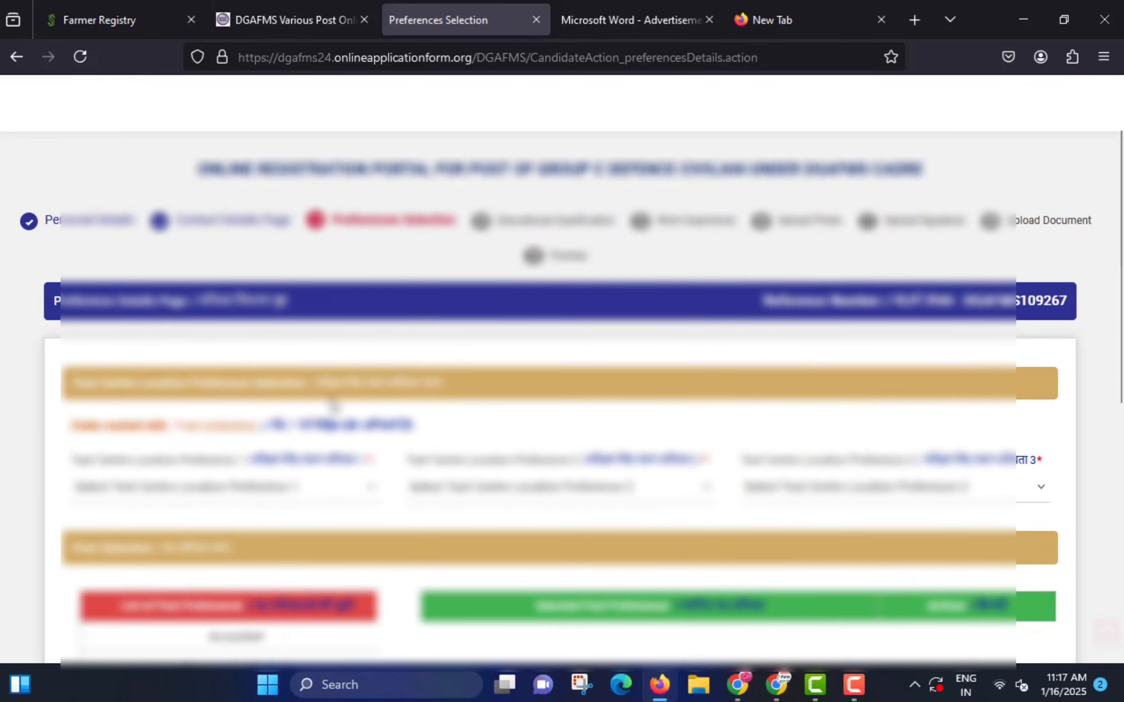
# - Set test centre preferences 1, 2 and 3 to Lucknow, Kolkata and Delhi NCR
pyautogui.scroll(-3, 331, 401)
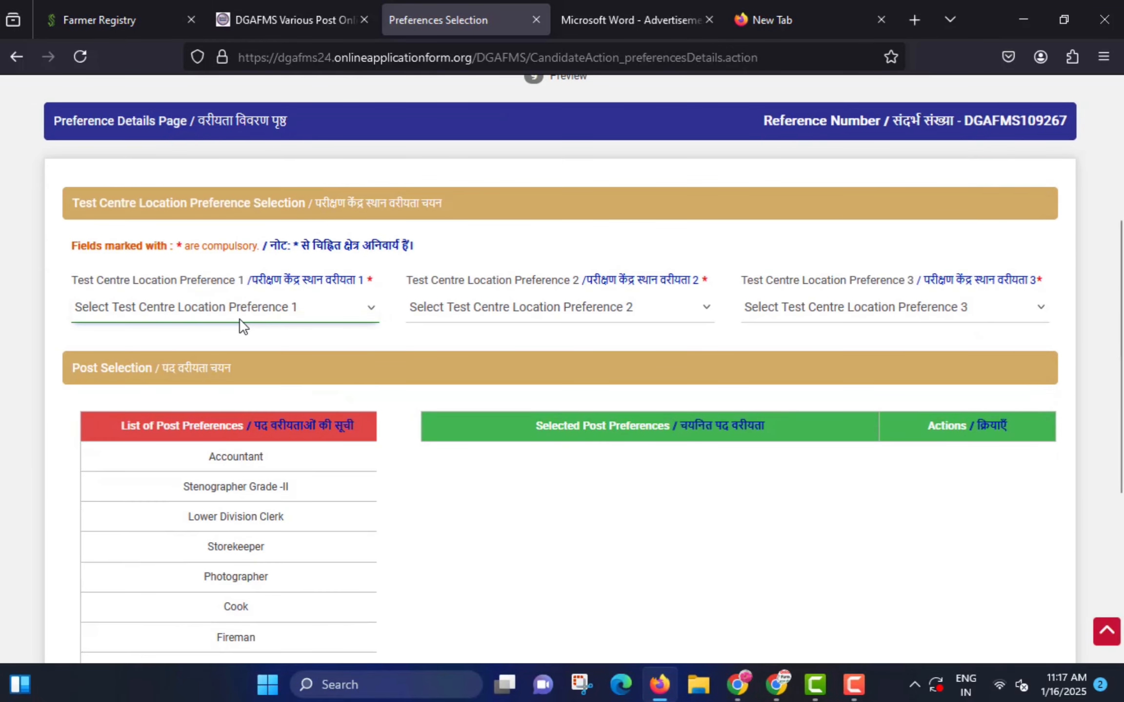
pyautogui.moveTo(53, 266)
pyautogui.mouseDown()
pyautogui.moveTo(147, 295)
pyautogui.moveTo(369, 303)
pyautogui.mouseUp()
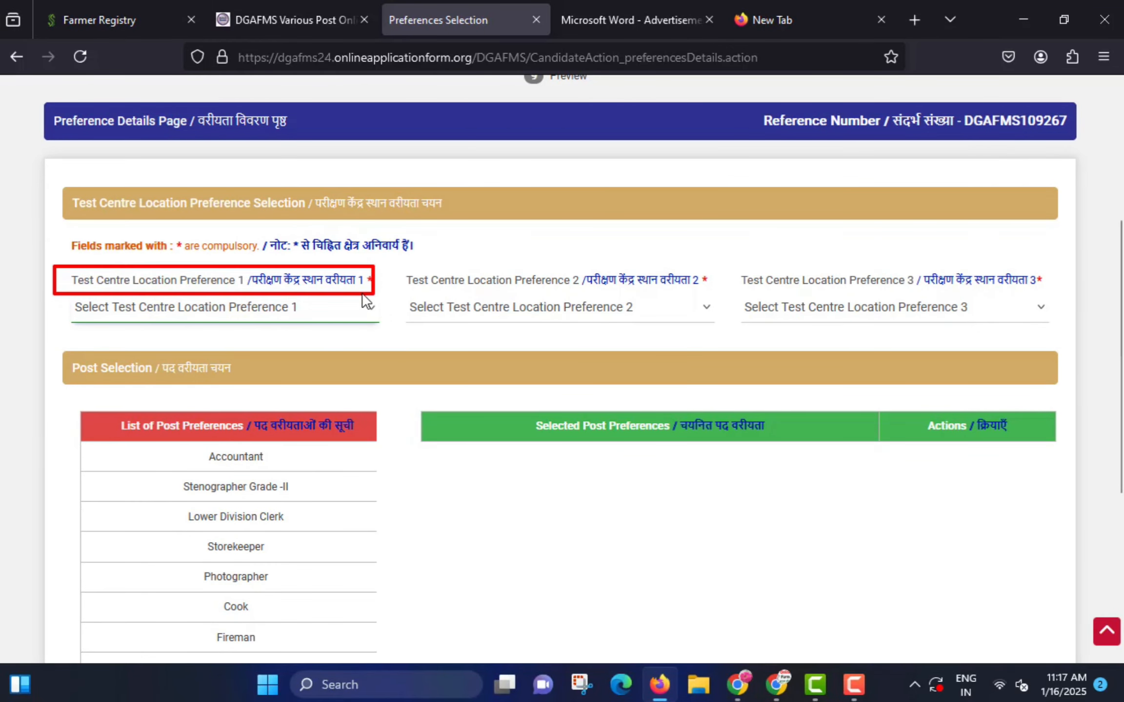
pyautogui.click(273, 320)
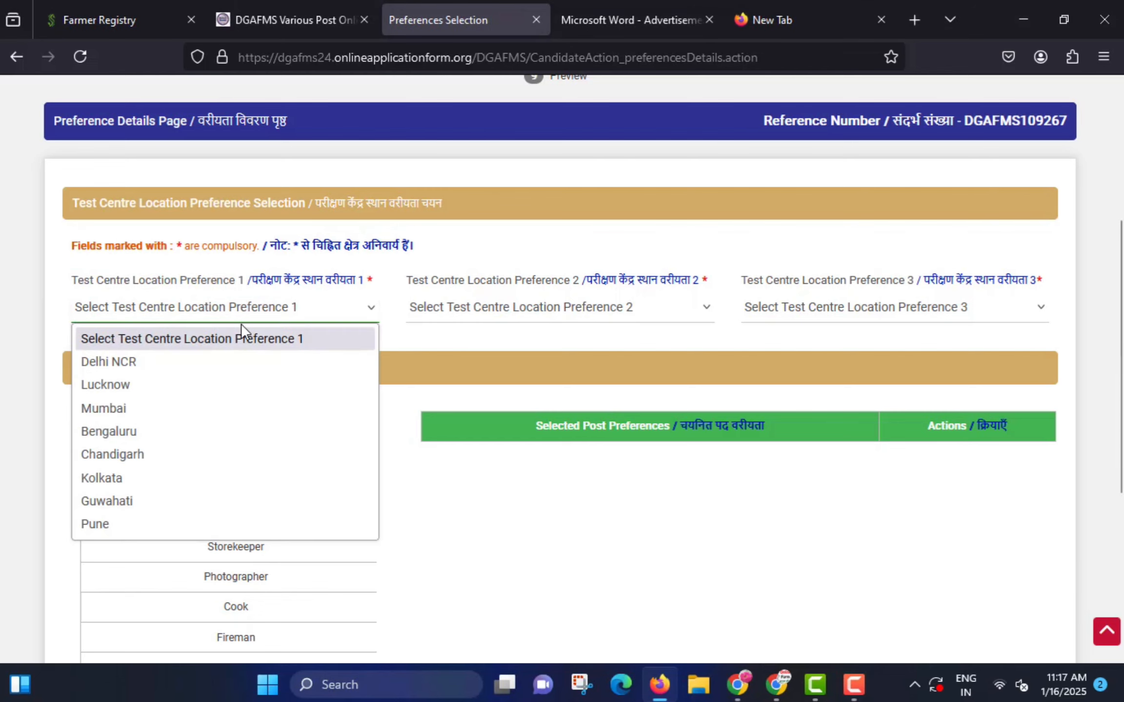
pyautogui.click(141, 388)
pyautogui.click(495, 322)
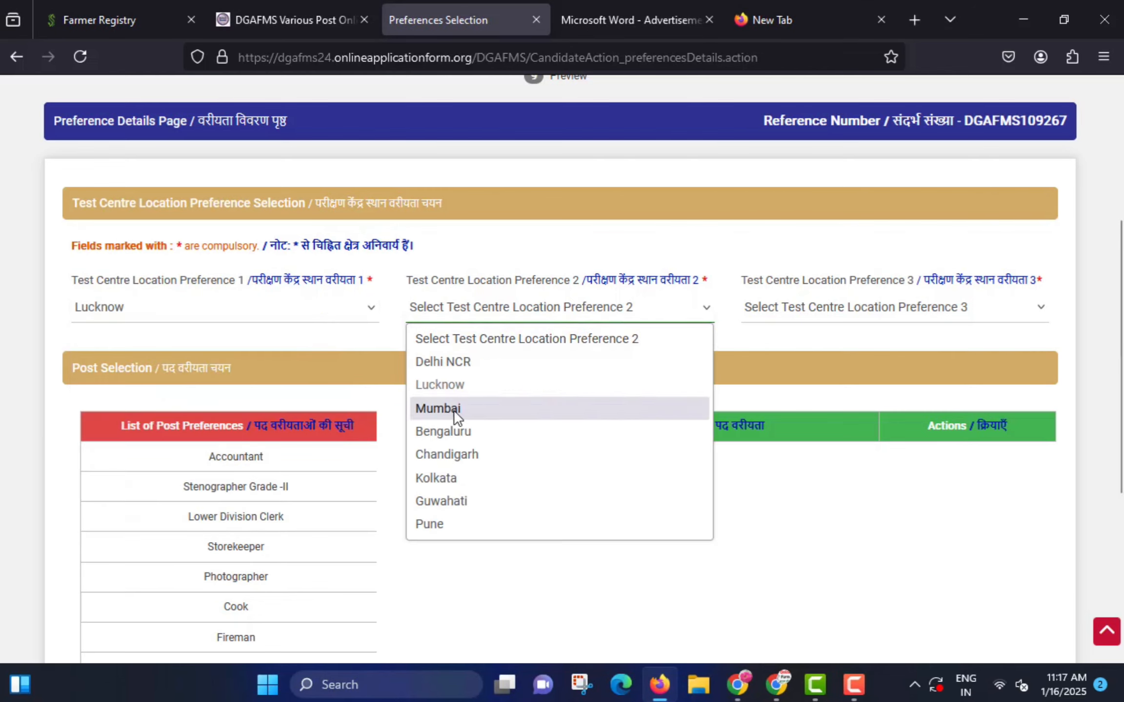
pyautogui.click(456, 477)
pyautogui.click(775, 311)
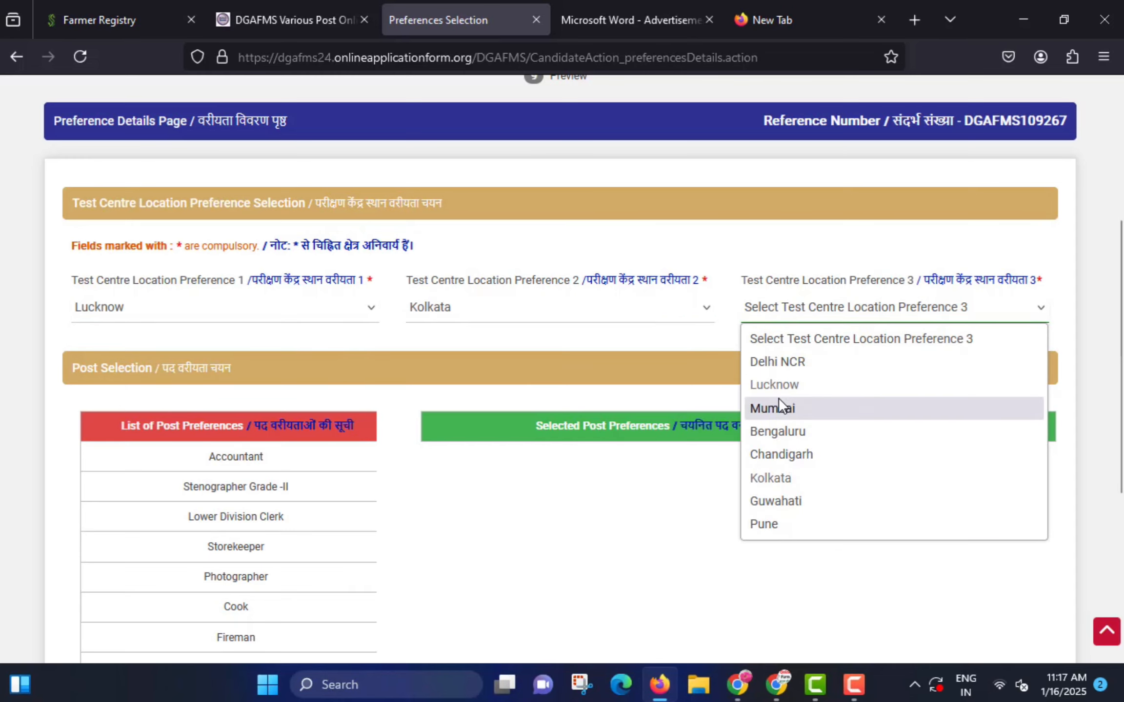
pyautogui.click(782, 363)
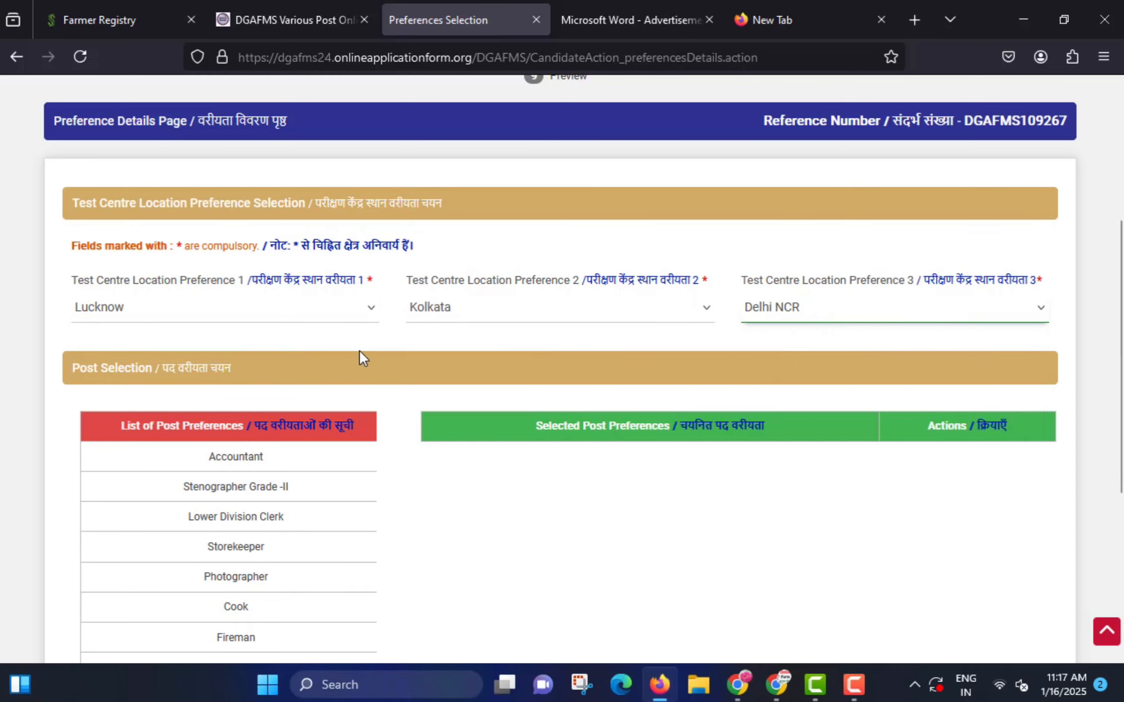
pyautogui.scroll(-3, 360, 350)
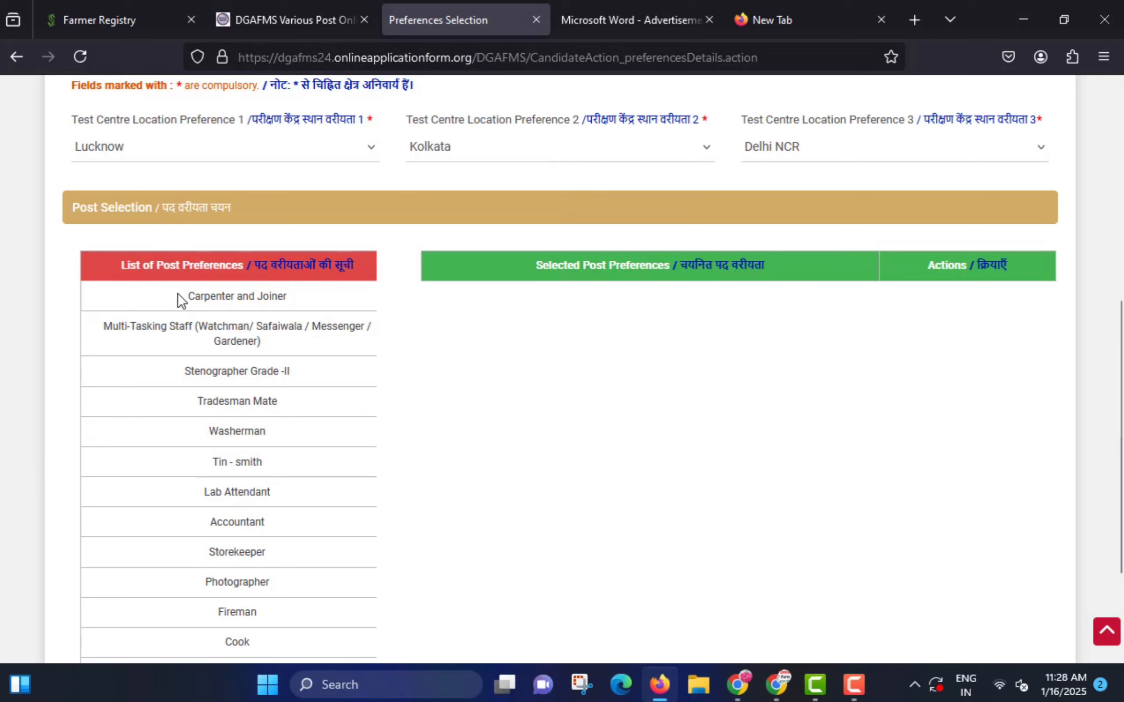
pyautogui.moveTo(99, 286); pyautogui.dragTo(331, 618)
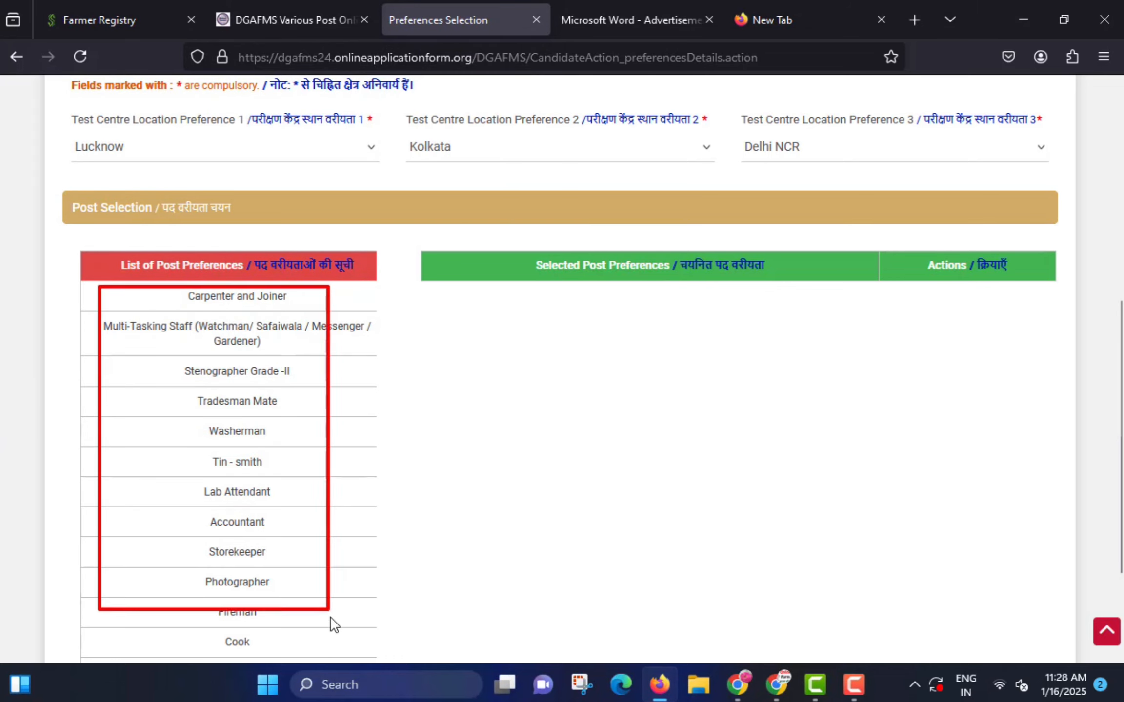
pyautogui.press('Escape')
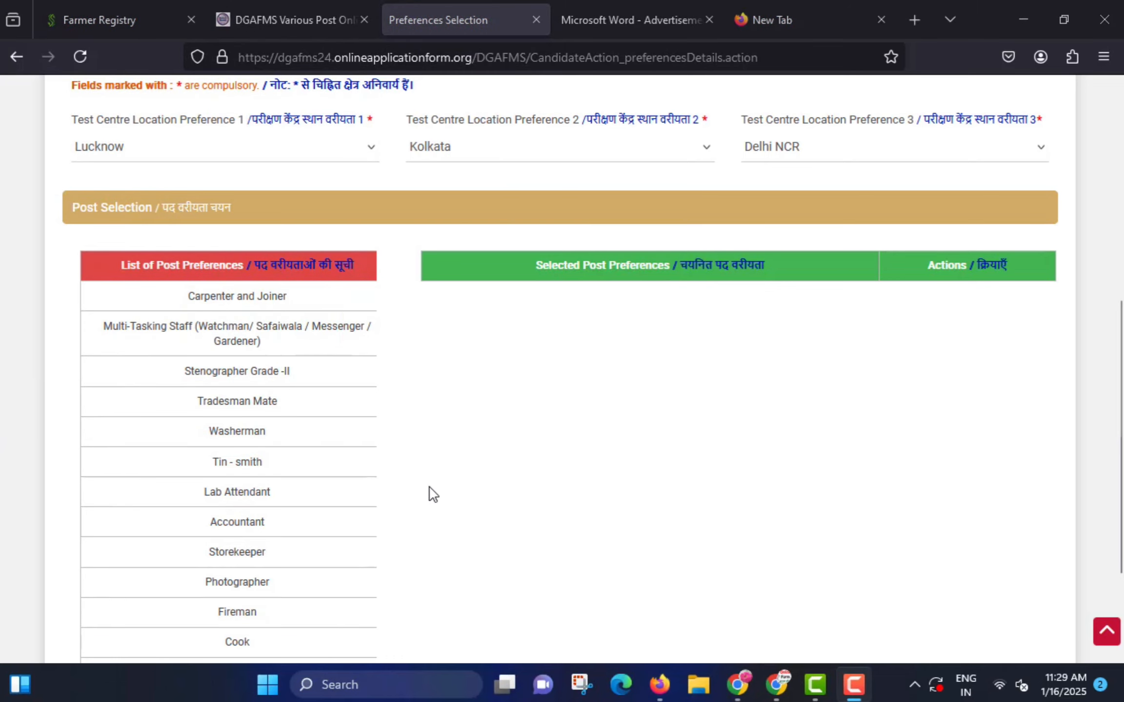
# - In the brochure PDF, highlight Lower Division Clerk's 18–27 age limit and its qualification
pyautogui.click(643, 7)
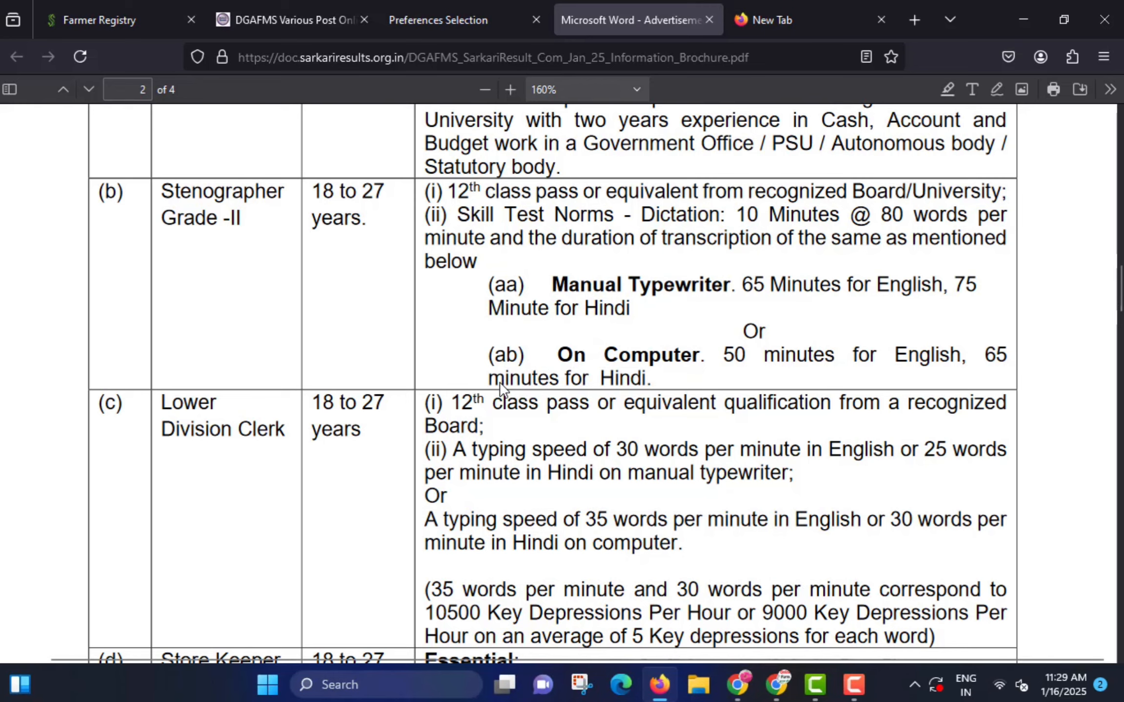
pyautogui.scroll(5, 501, 388)
pyautogui.scroll(6, 502, 386)
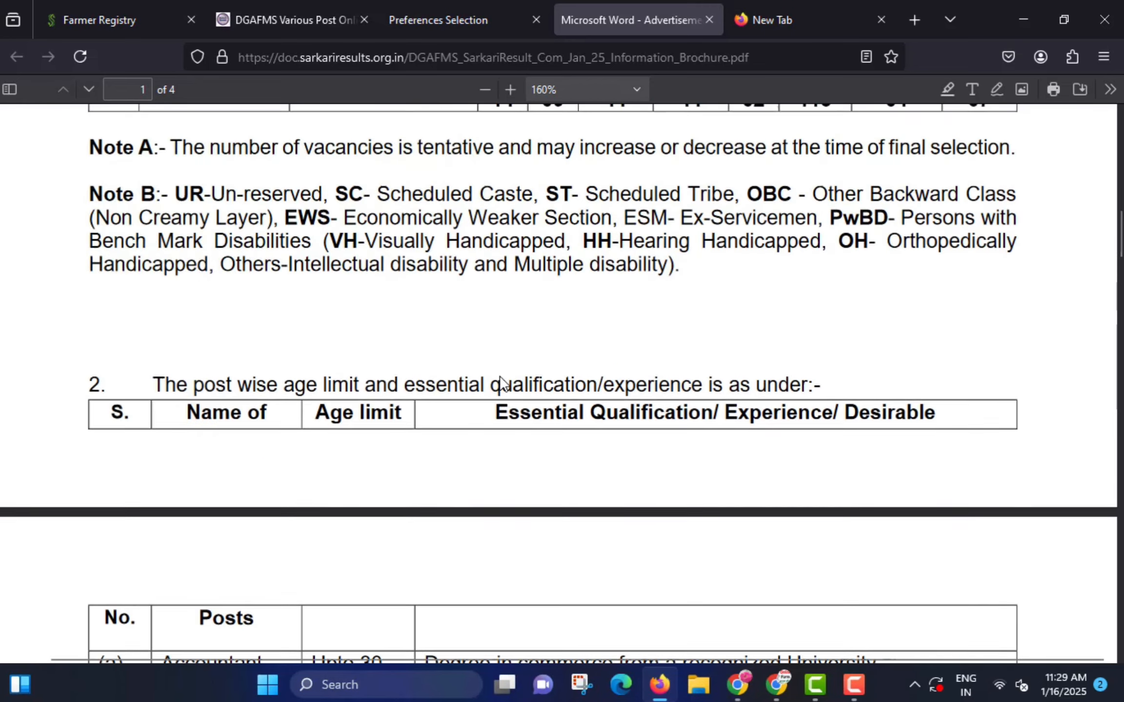
pyautogui.scroll(-10, 501, 378)
pyautogui.scroll(-2, 501, 369)
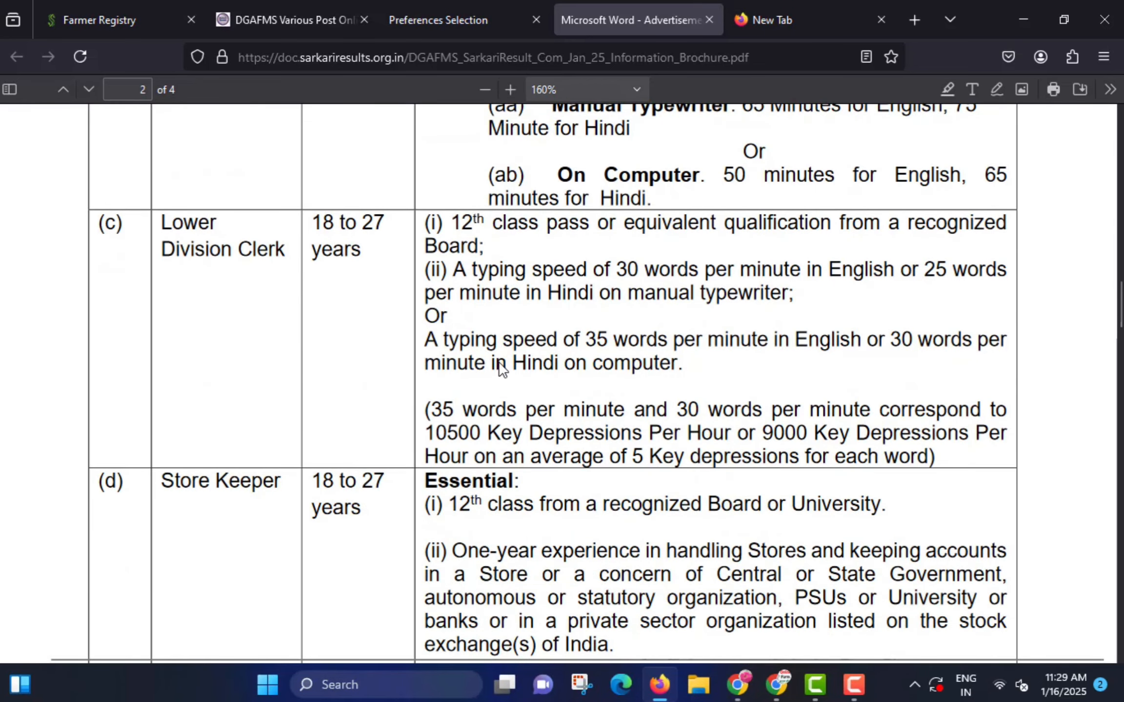
pyautogui.moveTo(147, 207); pyautogui.dragTo(295, 296)
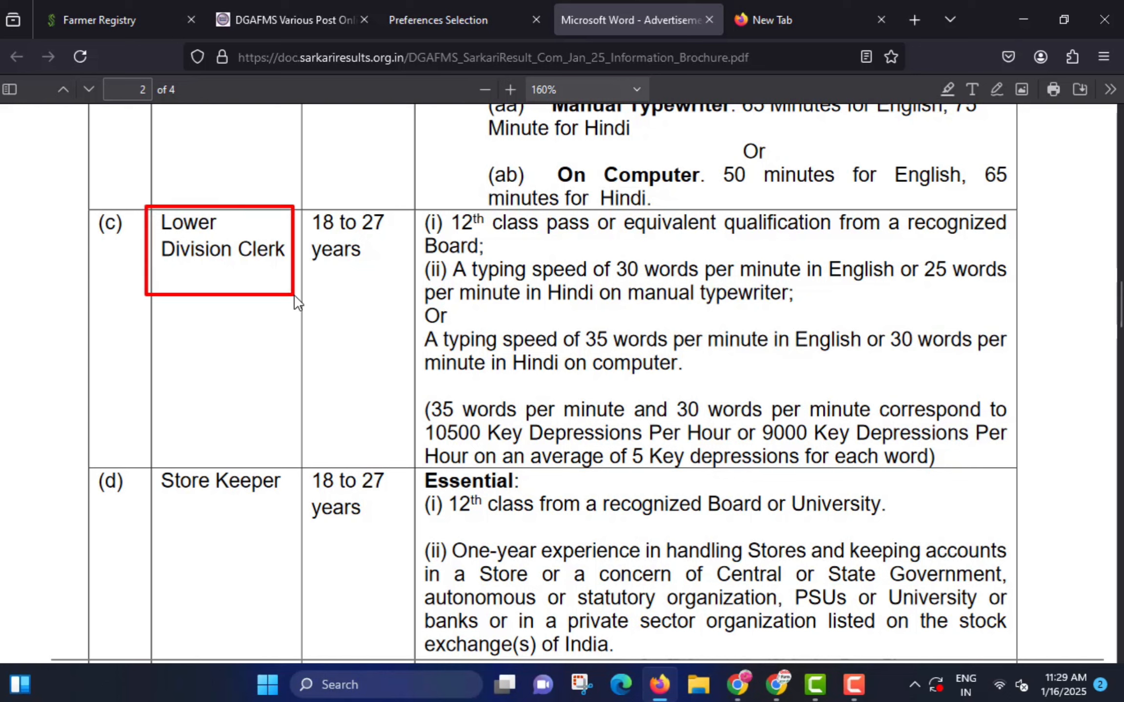
pyautogui.moveTo(293, 203); pyautogui.dragTo(391, 273)
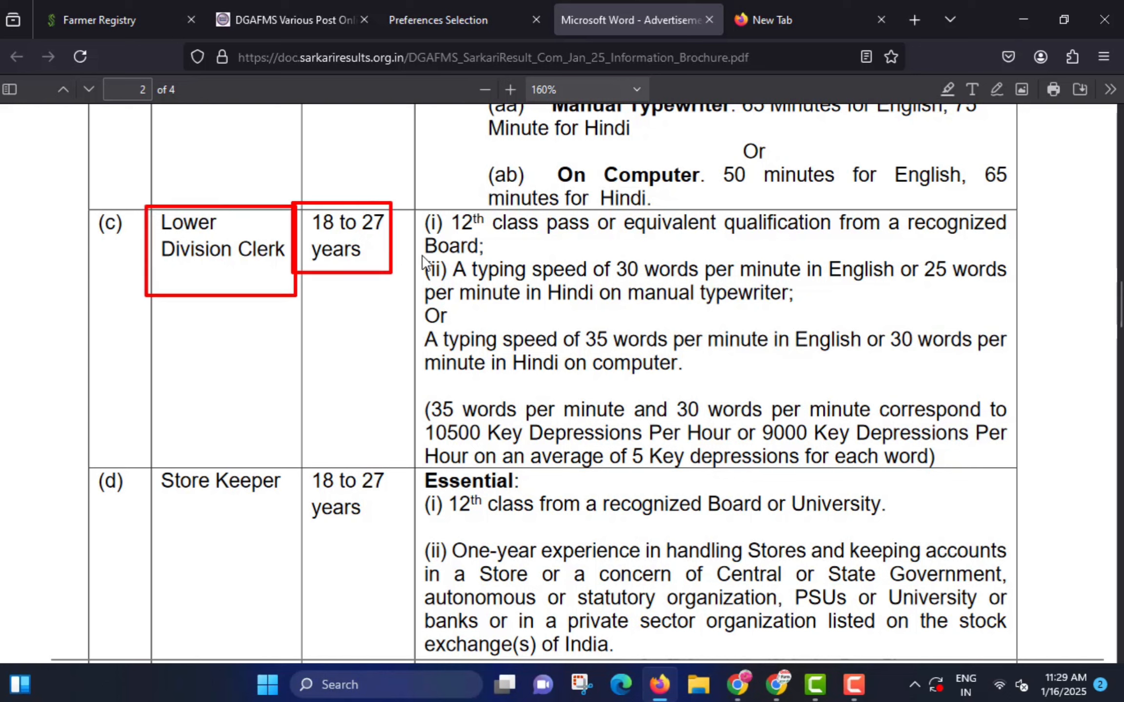
pyautogui.moveTo(417, 205)
pyautogui.mouseDown()
pyautogui.moveTo(438, 238)
pyautogui.moveTo(642, 358)
pyautogui.moveTo(983, 480)
pyautogui.moveTo(1008, 466)
pyautogui.mouseUp()
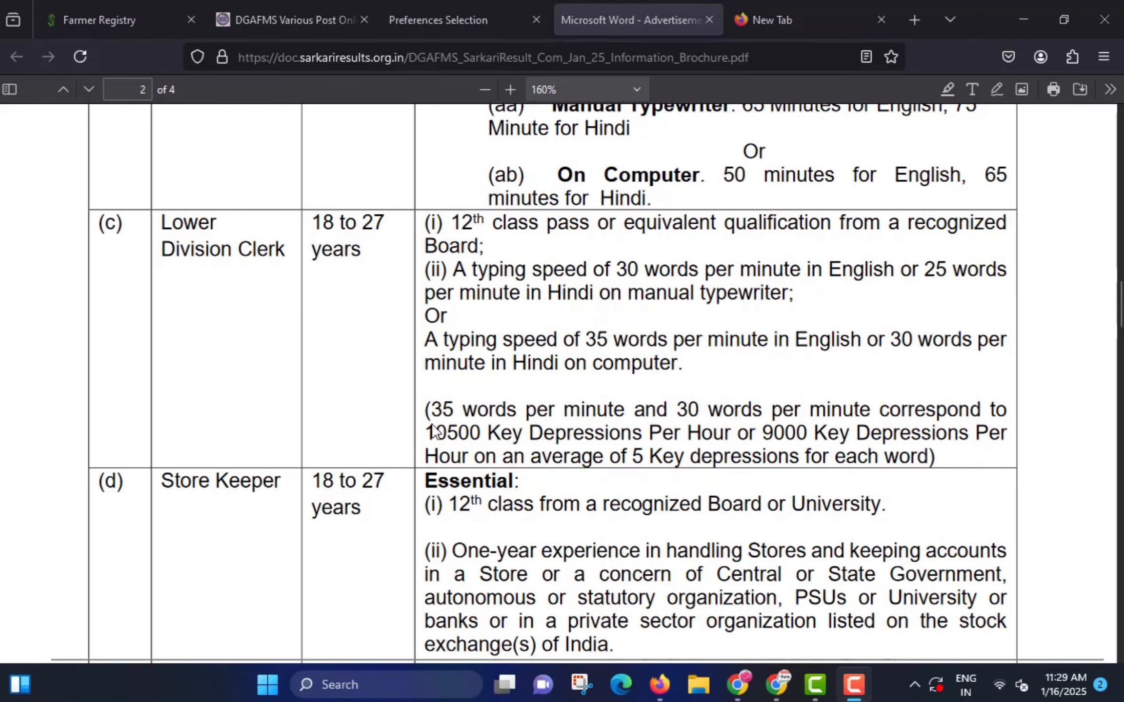
# - Scroll to page 3 and highlight Multi-Tasking Staff with its matriculation requirement
pyautogui.scroll(-4, 431, 430)
pyautogui.scroll(-4, 429, 424)
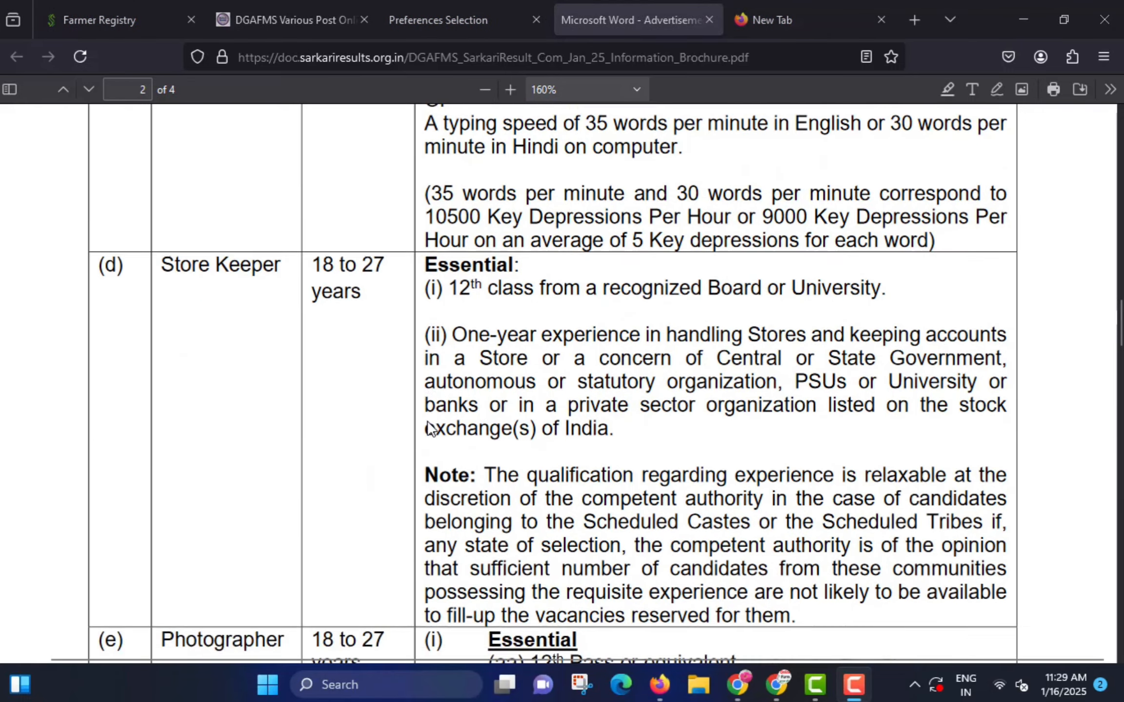
pyautogui.scroll(-10, 520, 368)
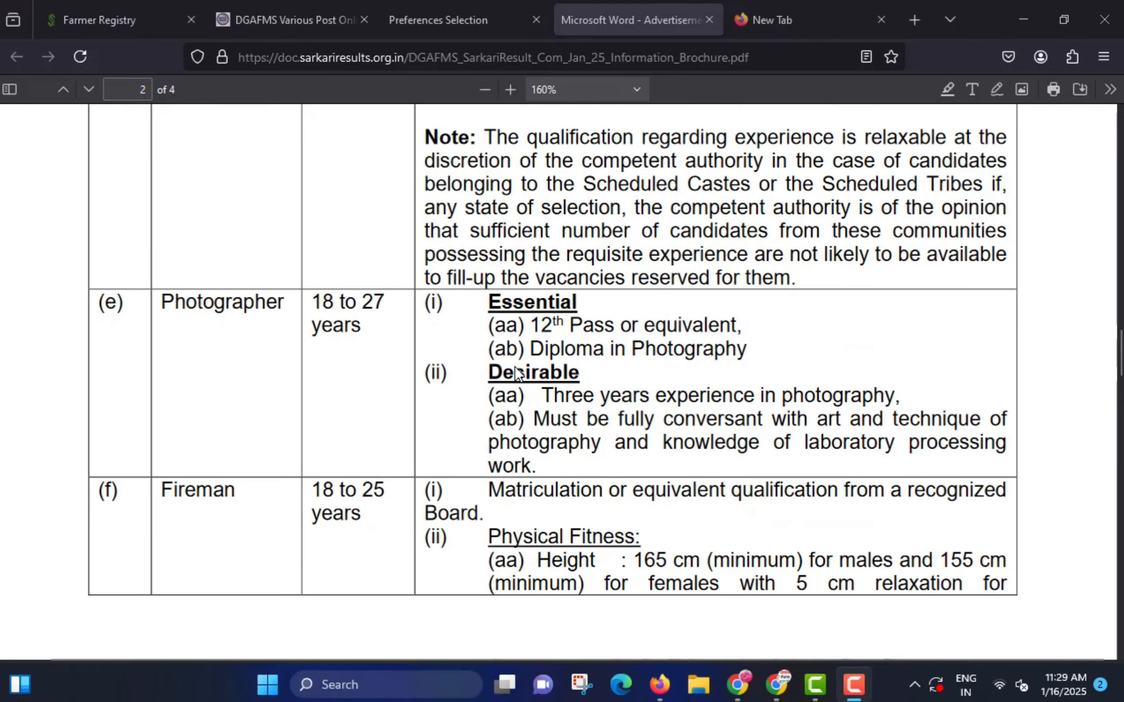
pyautogui.scroll(-15, 519, 379)
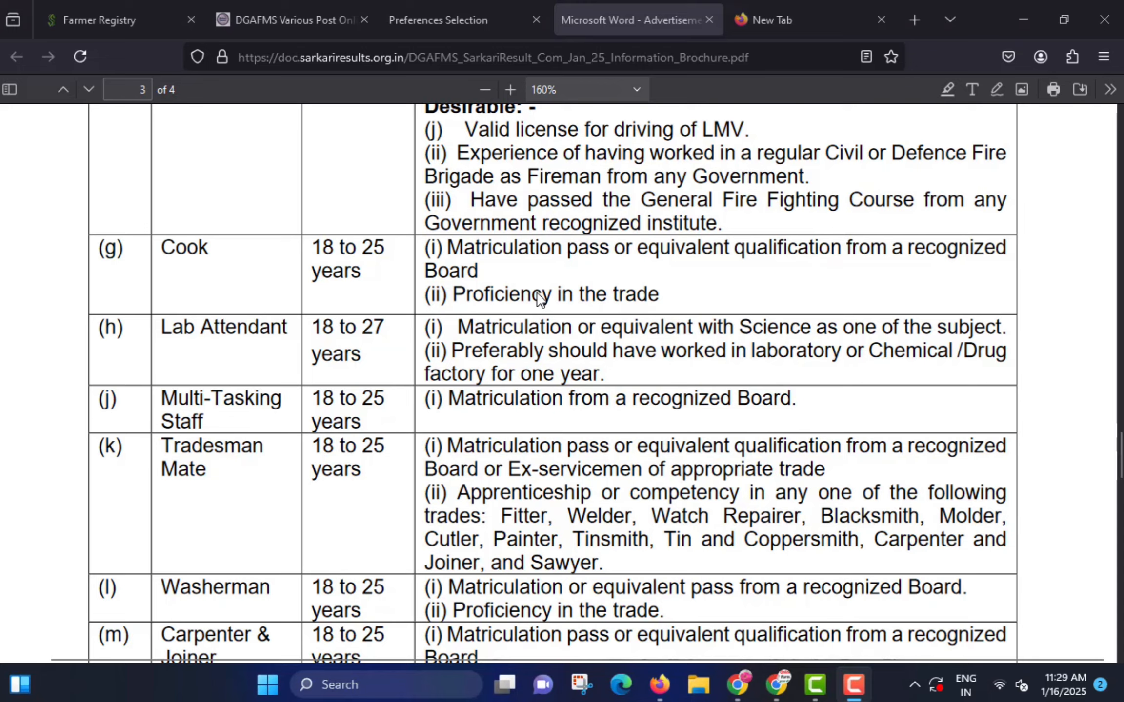
pyautogui.scroll(-2, 539, 298)
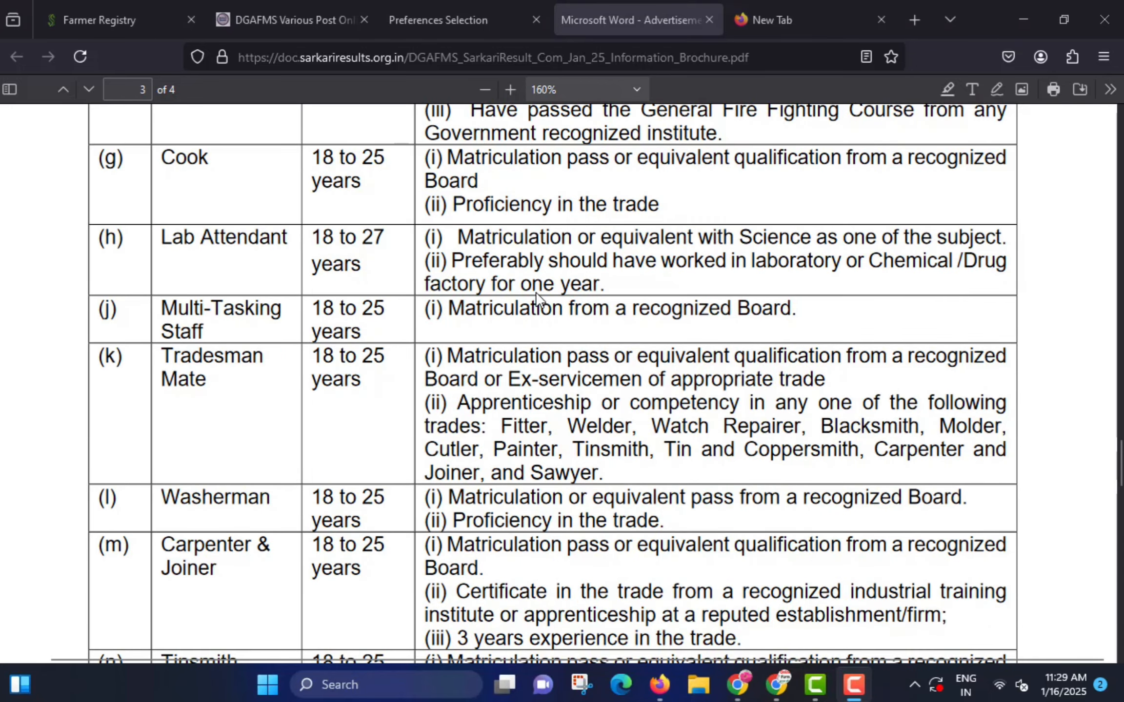
pyautogui.moveTo(152, 291)
pyautogui.mouseDown()
pyautogui.moveTo(210, 336)
pyautogui.moveTo(289, 343)
pyautogui.mouseUp()
pyautogui.moveTo(418, 291)
pyautogui.mouseDown()
pyautogui.moveTo(635, 330)
pyautogui.moveTo(811, 337)
pyautogui.mouseUp()
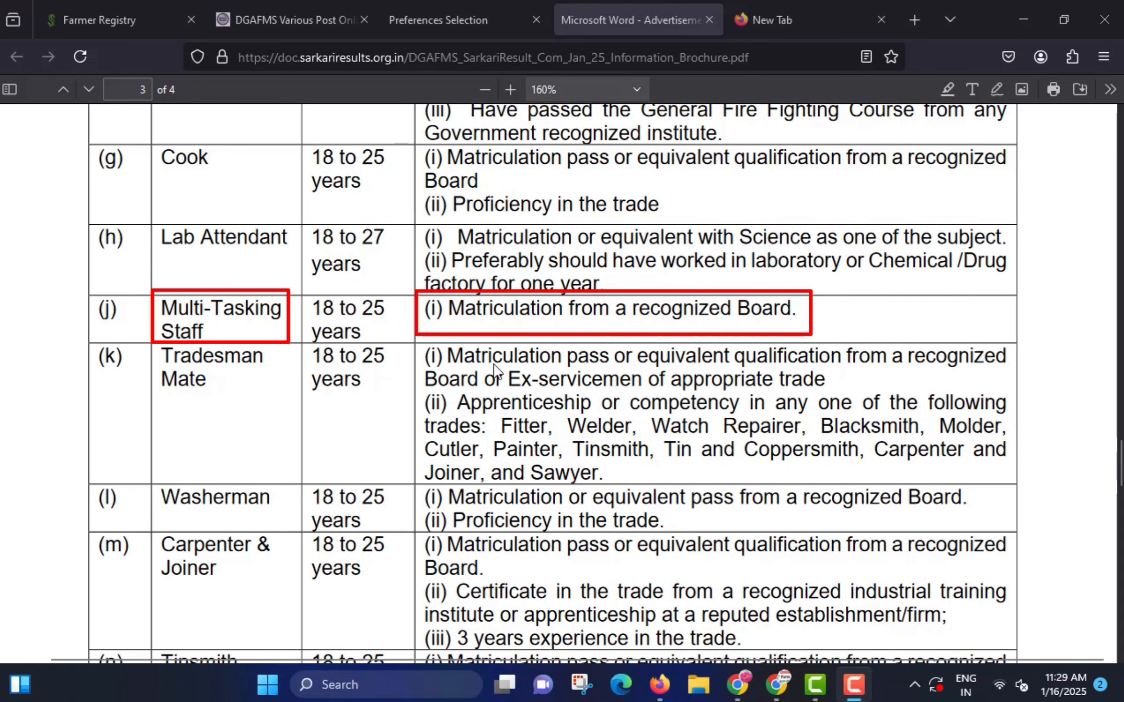
pyautogui.press('Escape')
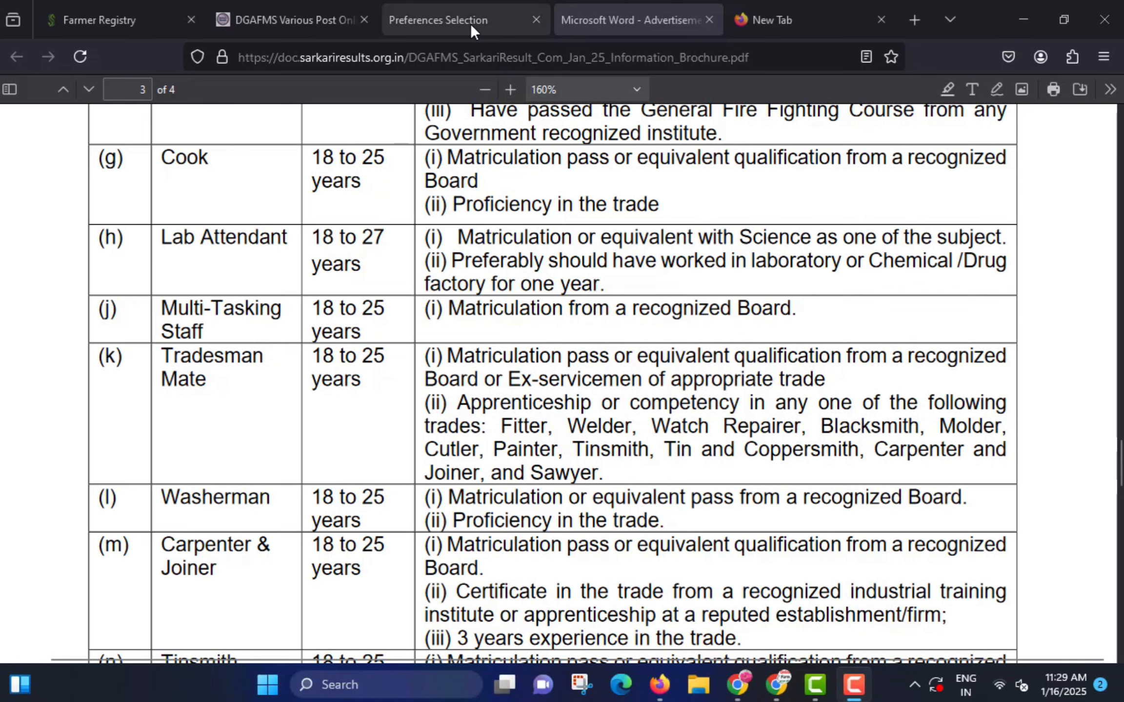
# - Select Lower Division Clerk, then Multi-Tasking Staff, as post preferences and save
pyautogui.click(471, 24)
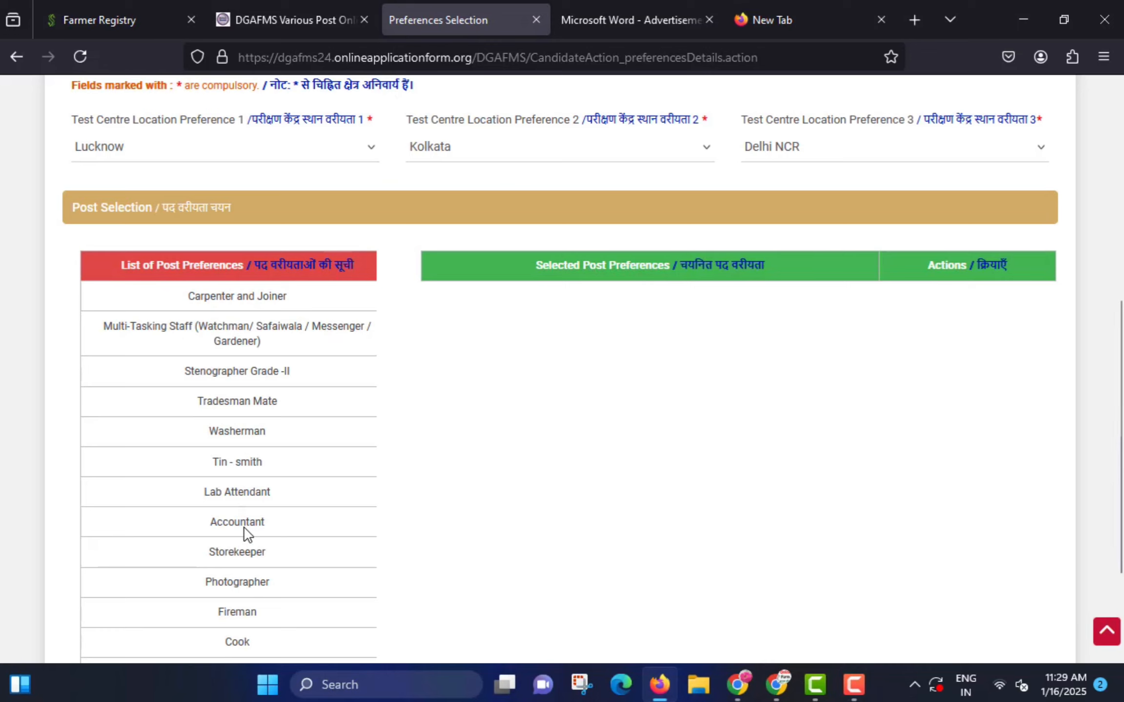
pyautogui.scroll(-2, 246, 534)
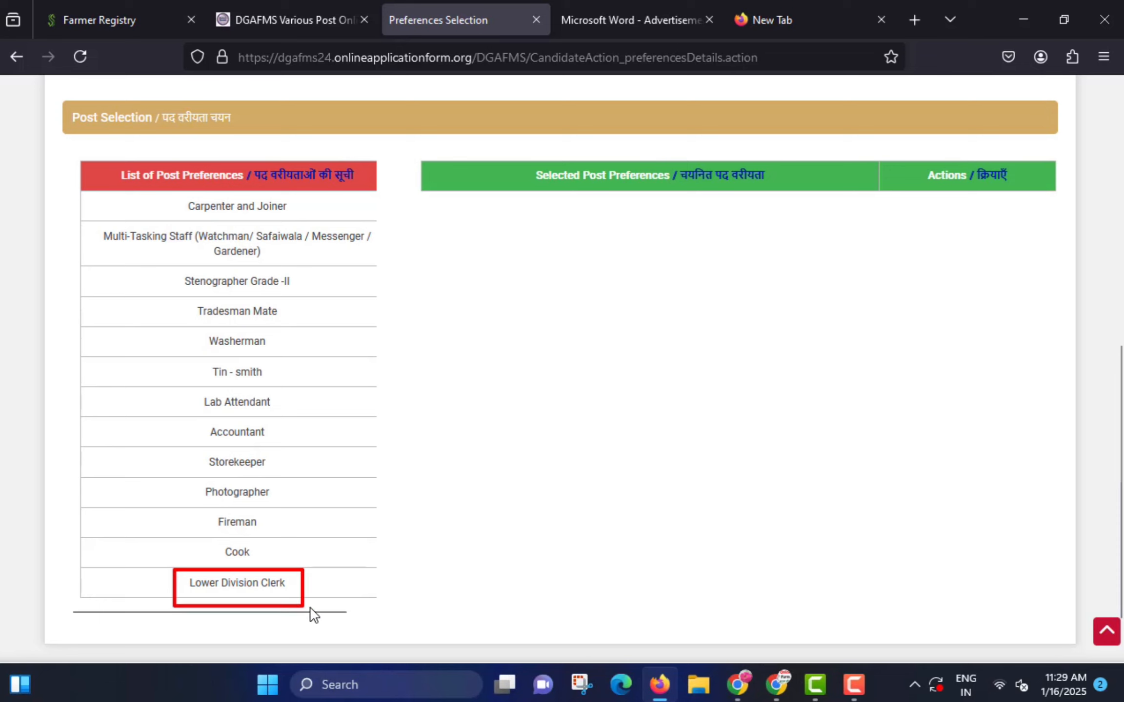
pyautogui.click(245, 591)
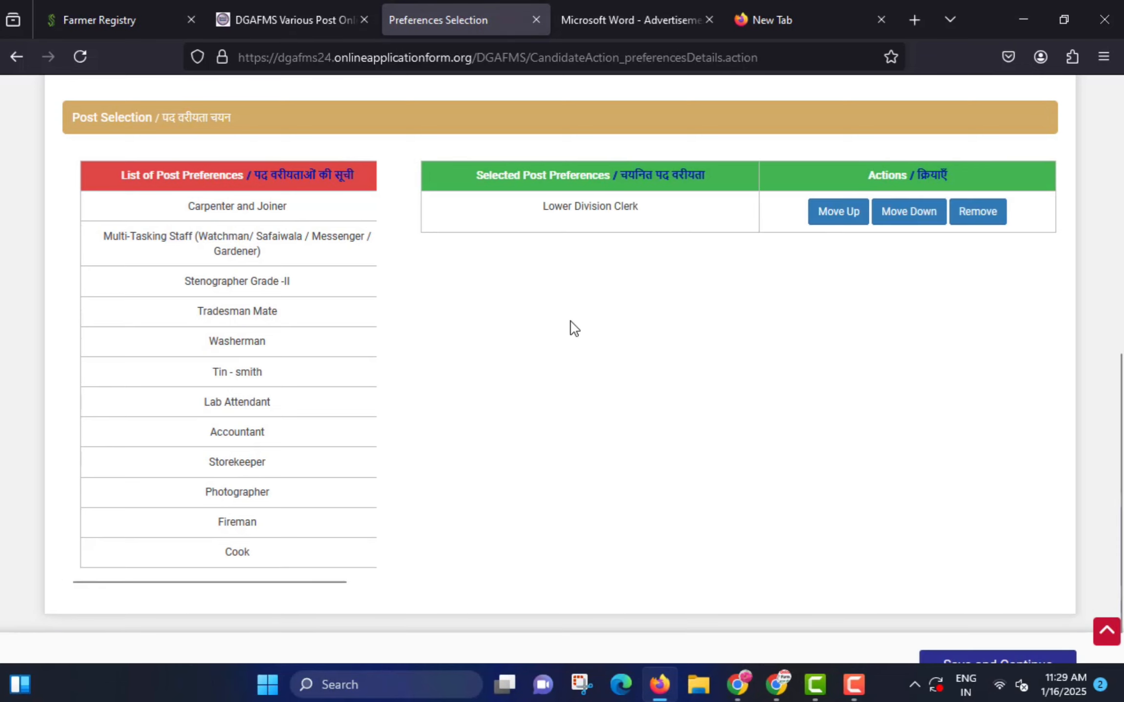
pyautogui.scroll(2, 400, 367)
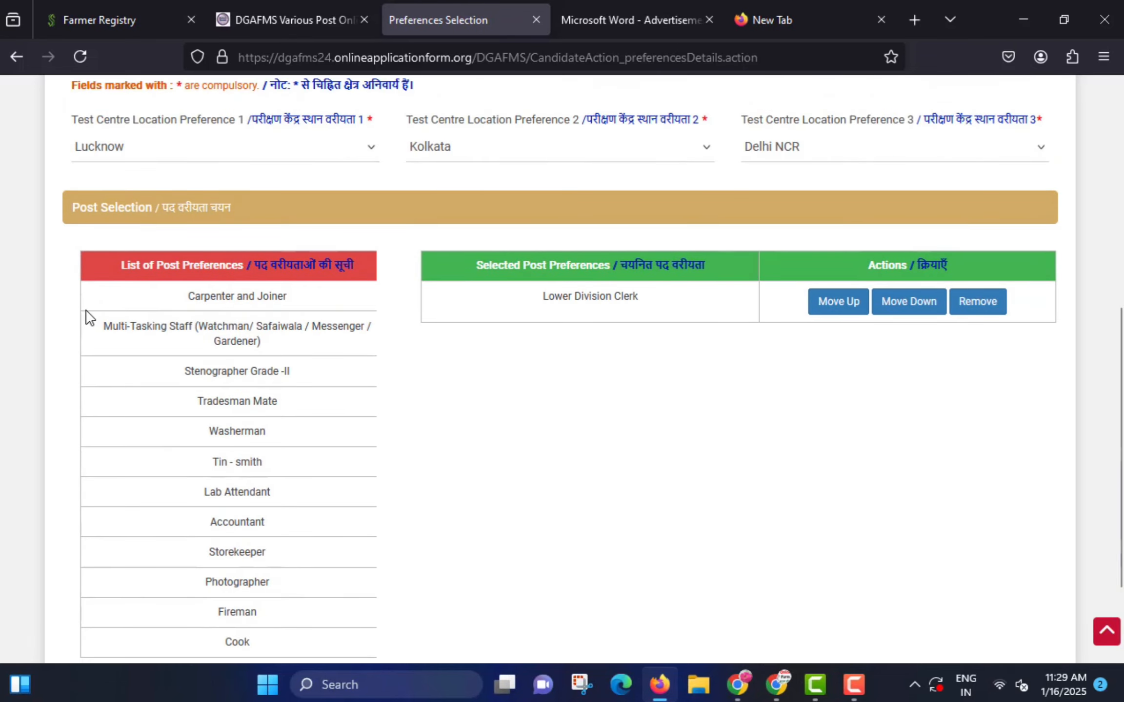
pyautogui.click(246, 336)
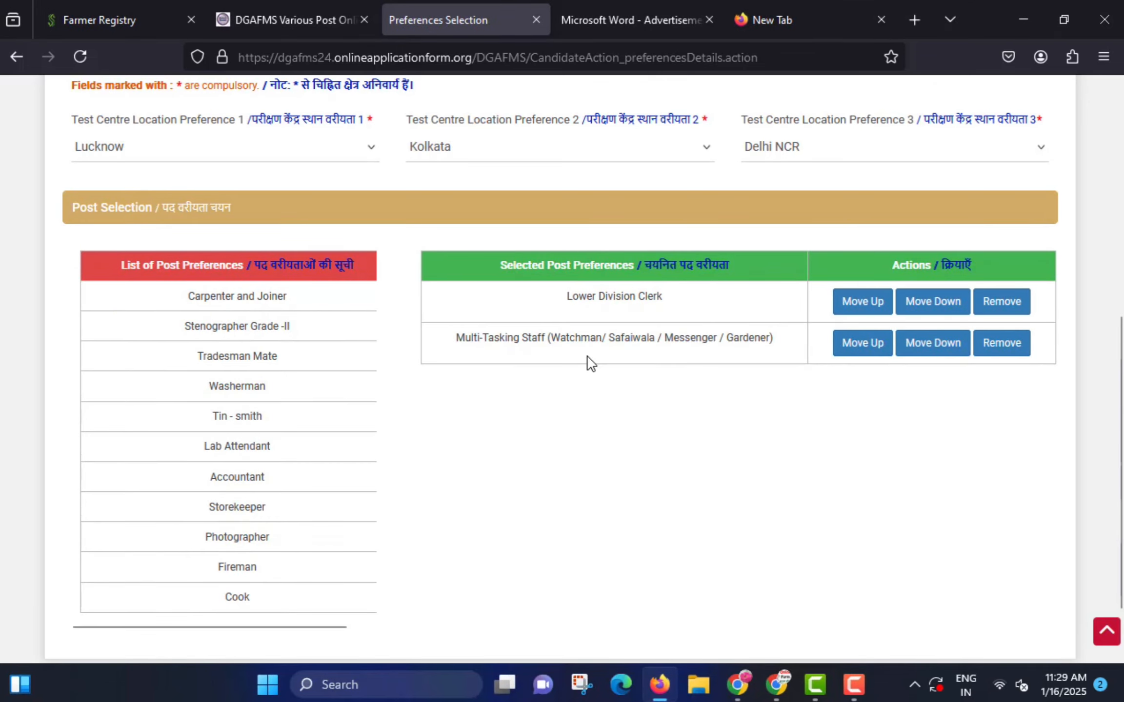
pyautogui.scroll(-2, 578, 374)
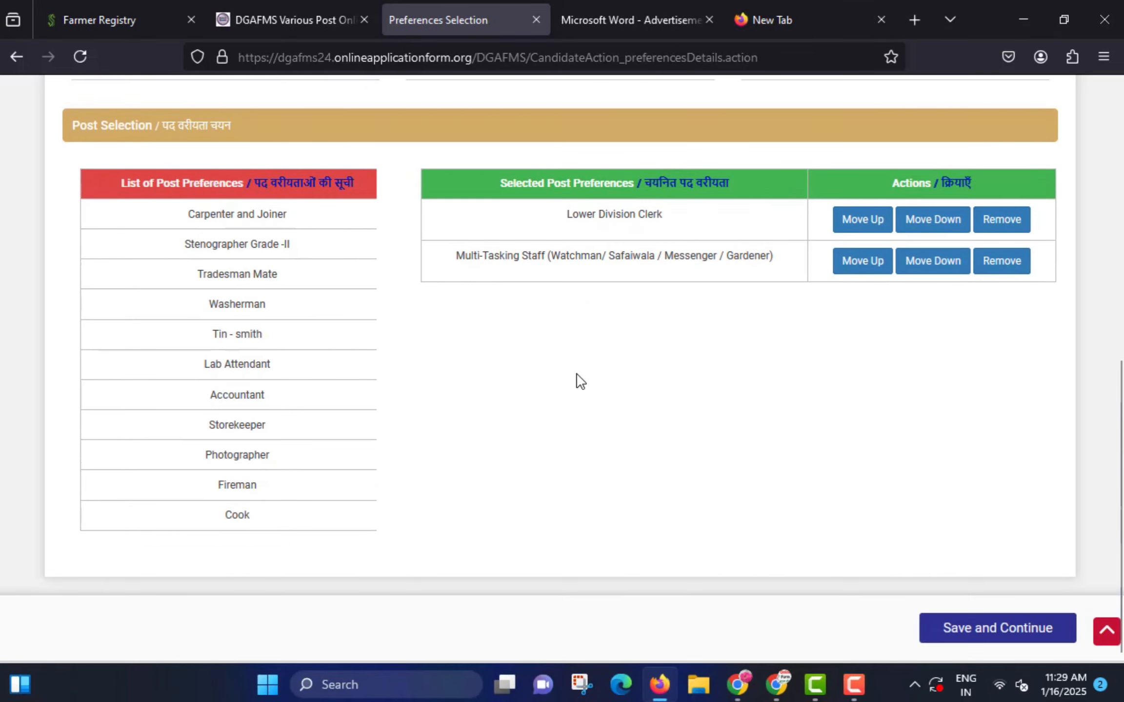
pyautogui.click(1004, 632)
# - Confirm the saved preferences and review the Educational Details form's Matriculation Type choices
pyautogui.click(501, 454)
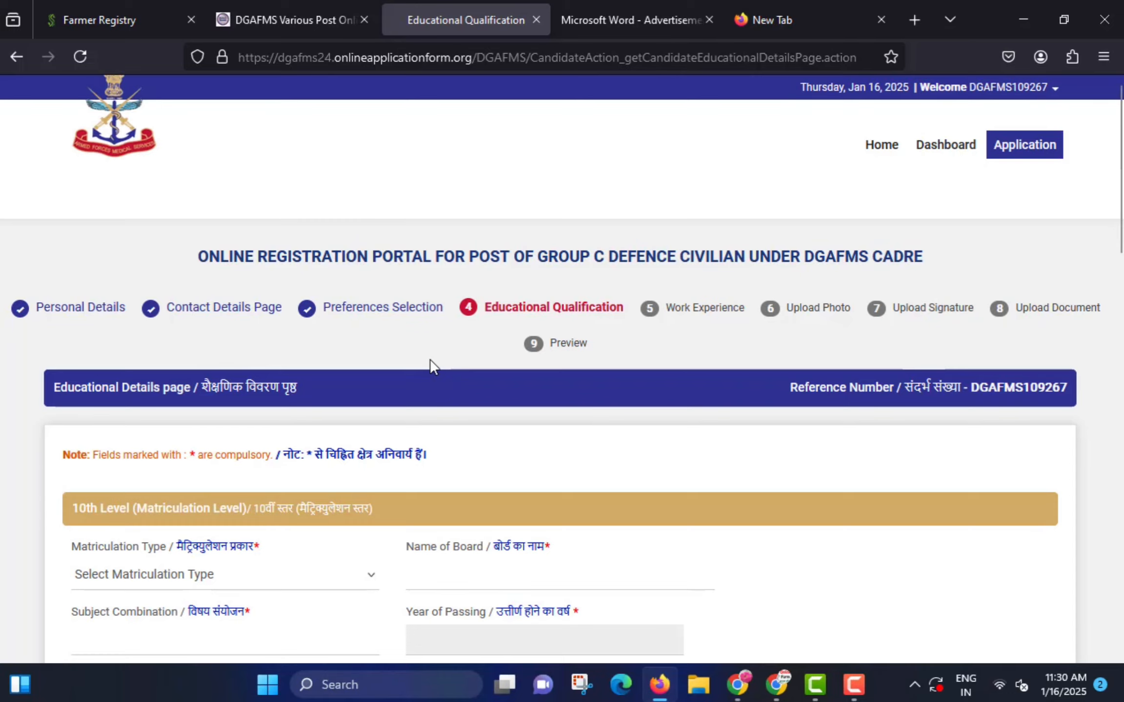
pyautogui.scroll(-7, 427, 367)
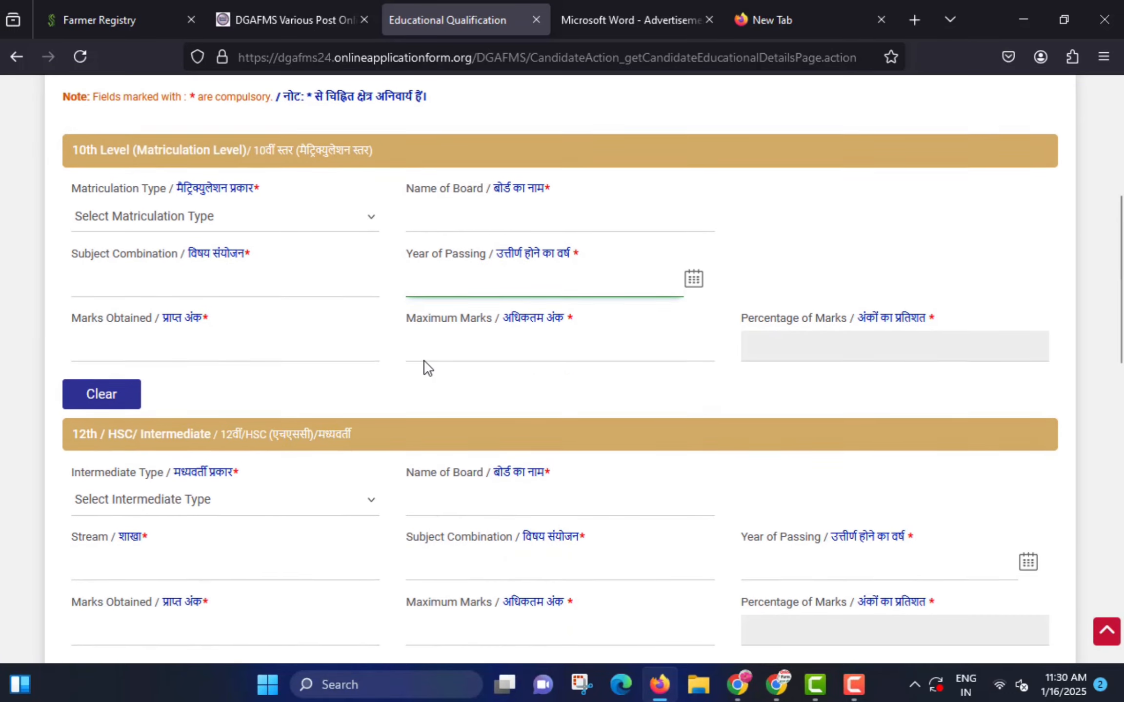
pyautogui.scroll(-7, 421, 362)
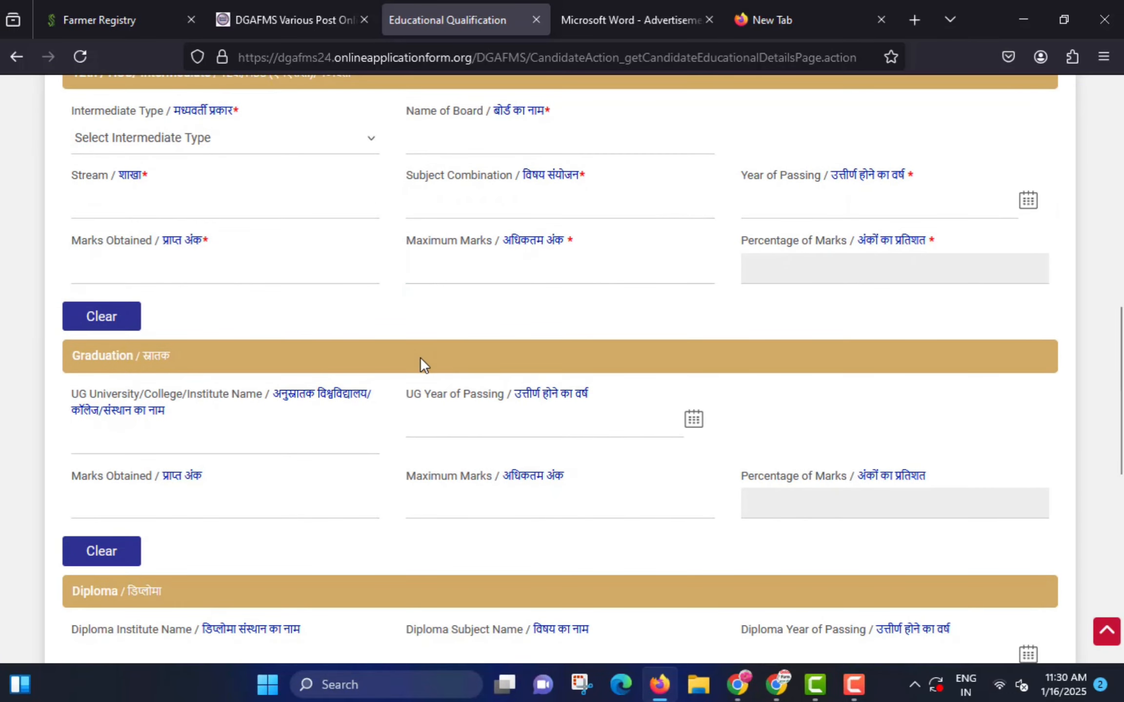
pyautogui.scroll(-2, 425, 366)
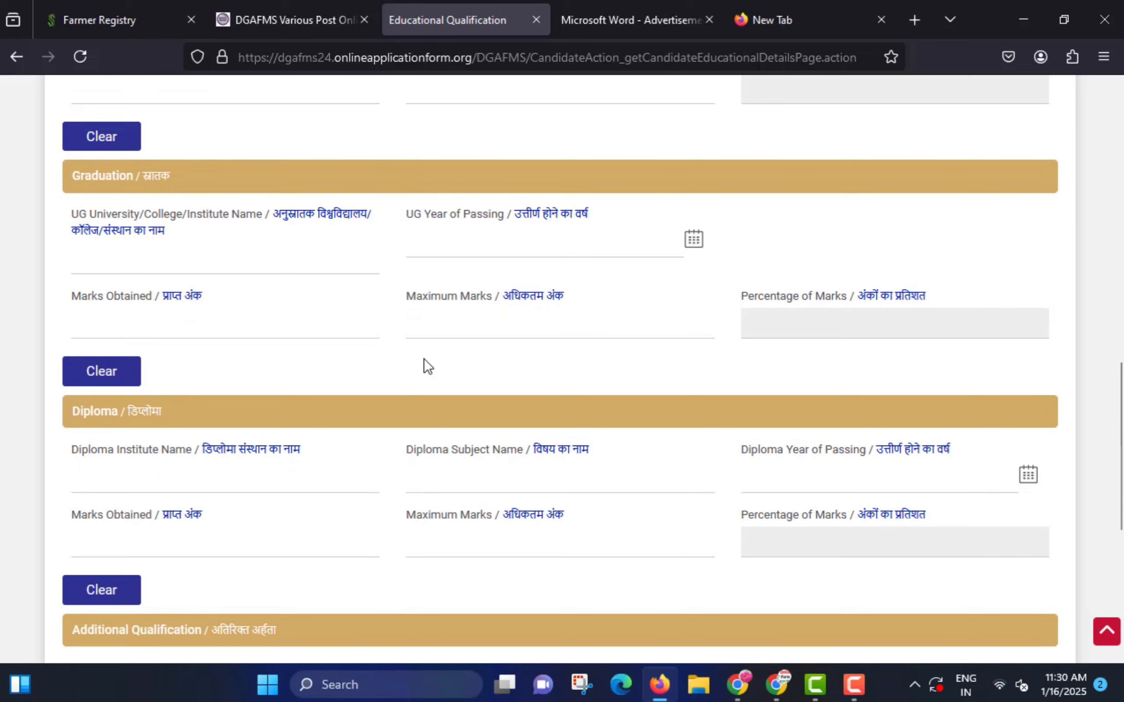
pyautogui.scroll(10, 425, 365)
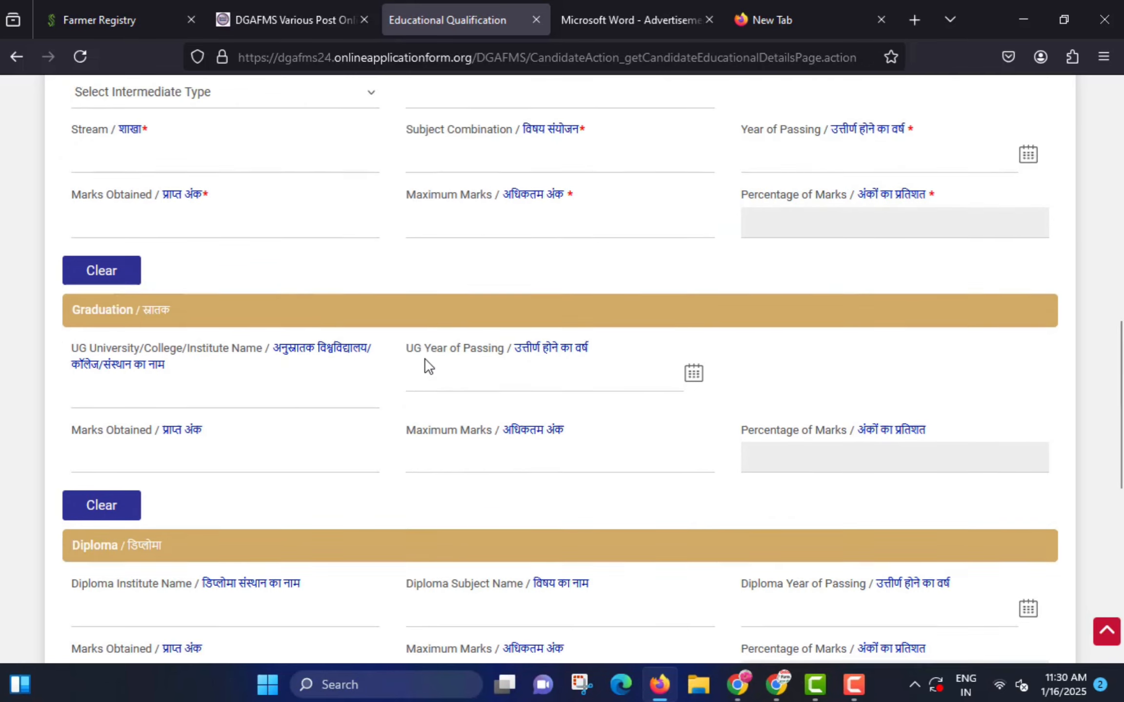
pyautogui.scroll(2, 303, 344)
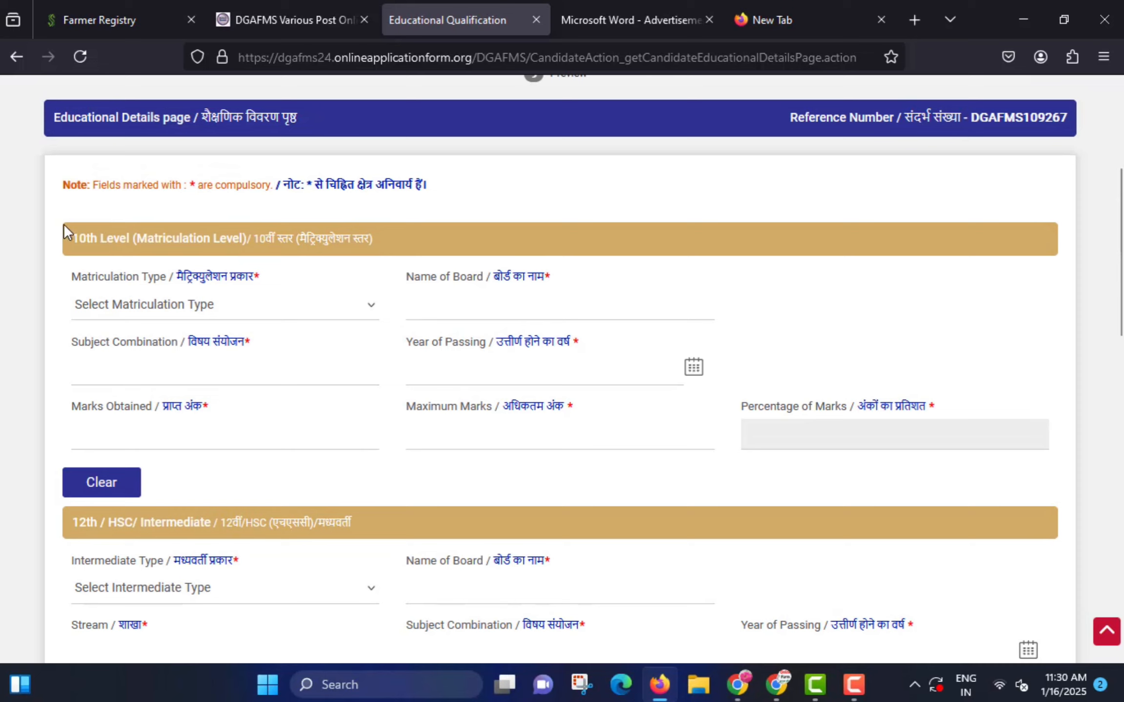
pyautogui.moveTo(63, 224); pyautogui.dragTo(386, 260)
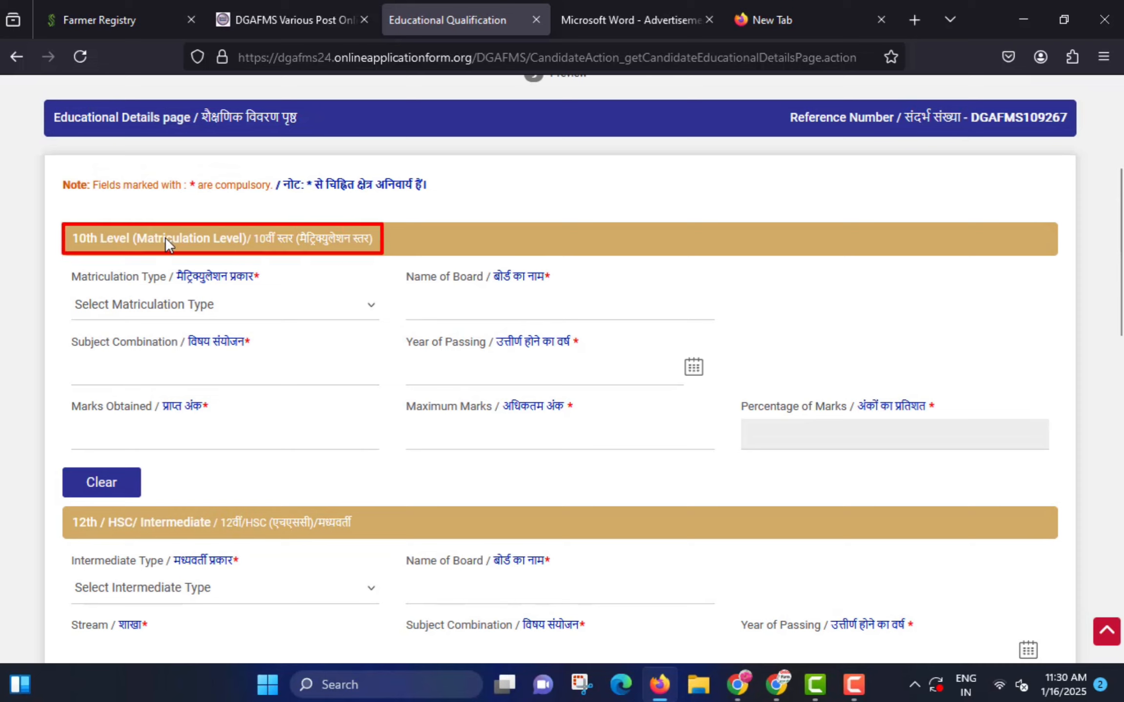
pyautogui.click(160, 312)
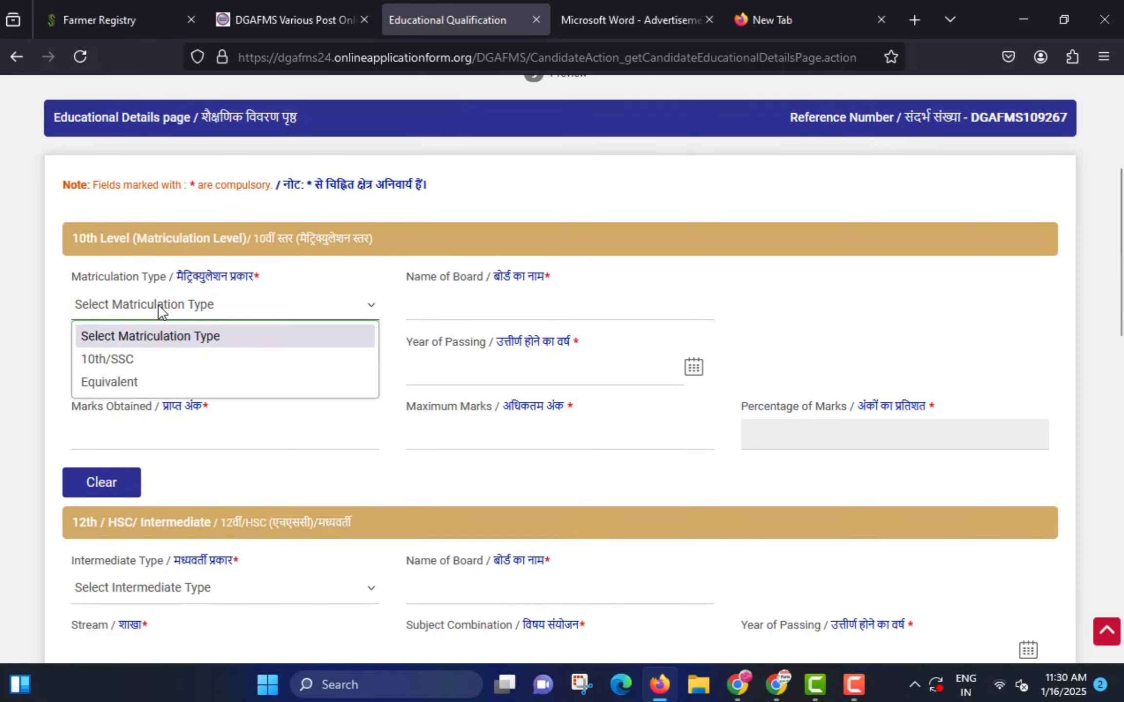
# - Choose 10th/SSC, enter UP BOARD as the board and the Hindi/English subject combination
pyautogui.click(126, 359)
pyautogui.moveTo(397, 296); pyautogui.dragTo(614, 317)
pyautogui.click(518, 317)
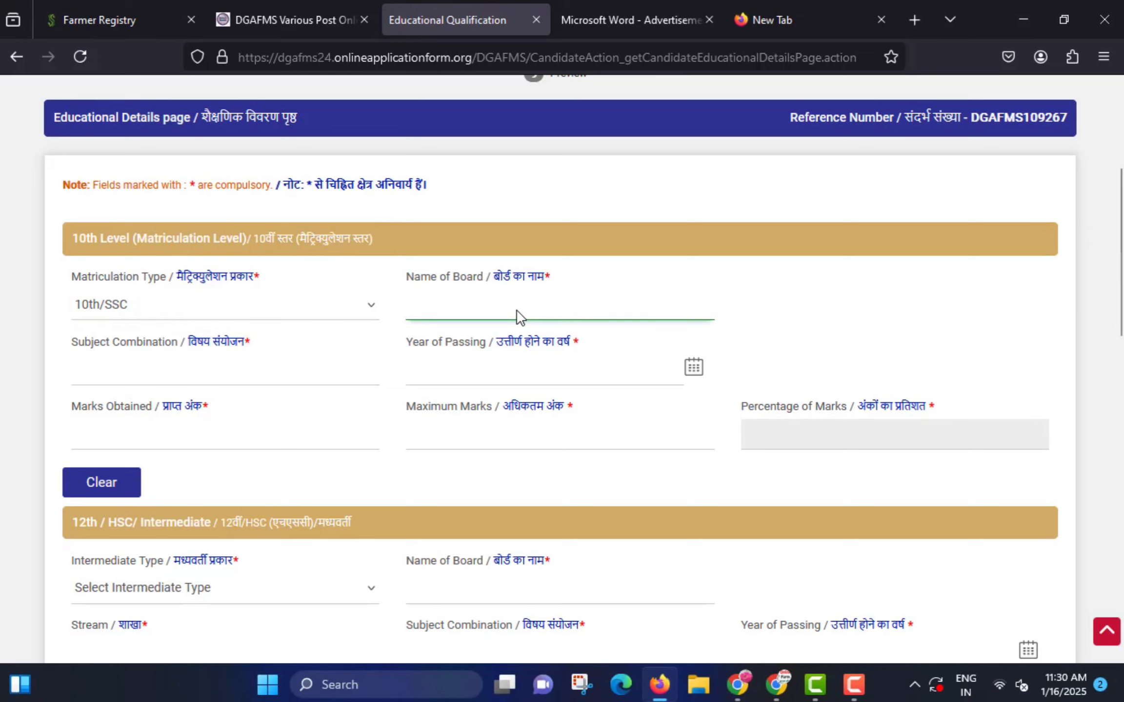
pyautogui.write('UP BOARD')
pyautogui.click(244, 374)
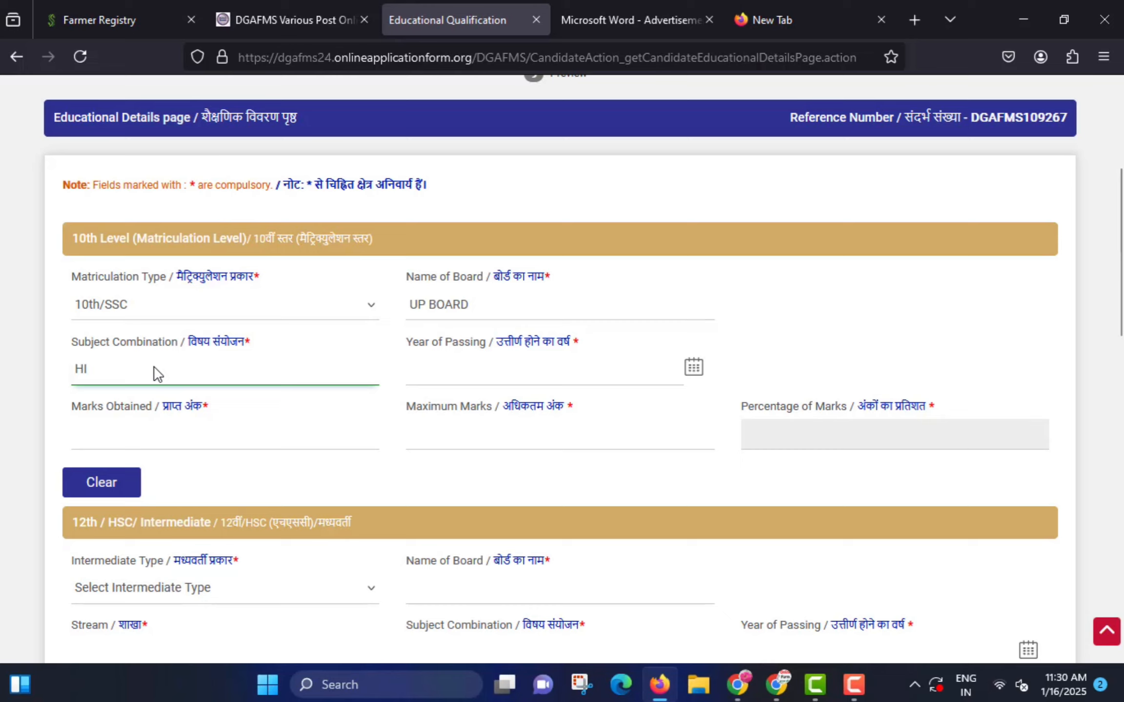
pyautogui.write('HINDI ENGLISH MATH SCIENCE SO SCIENCE')
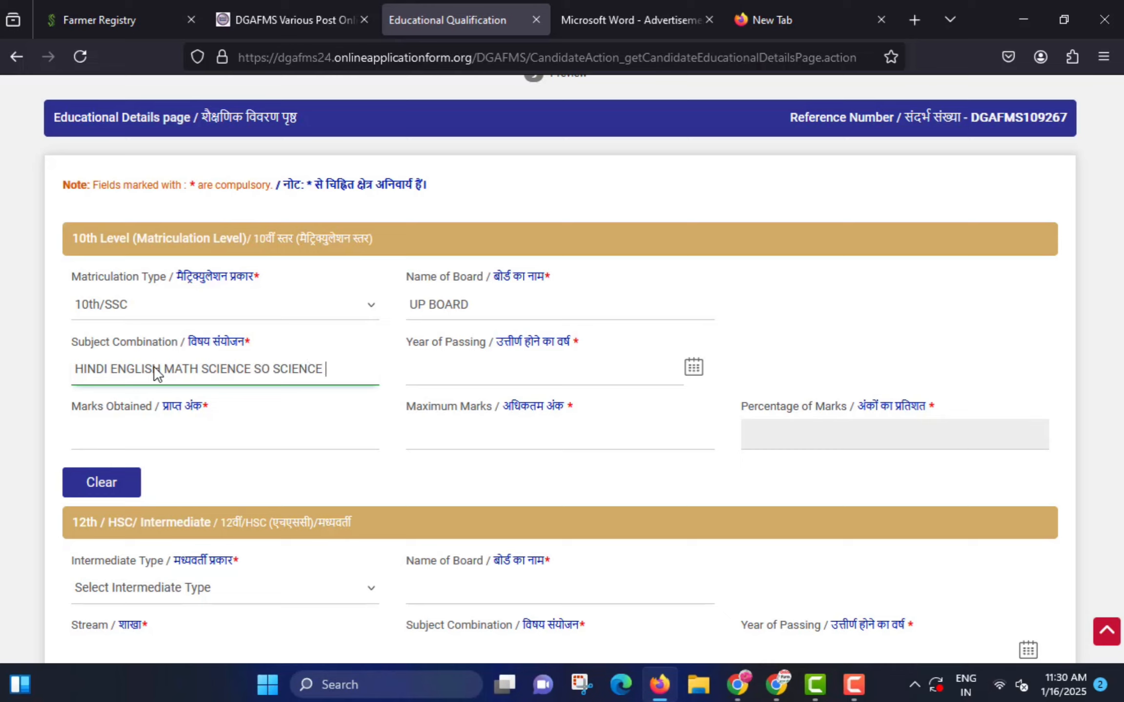
pyautogui.write('NGN')
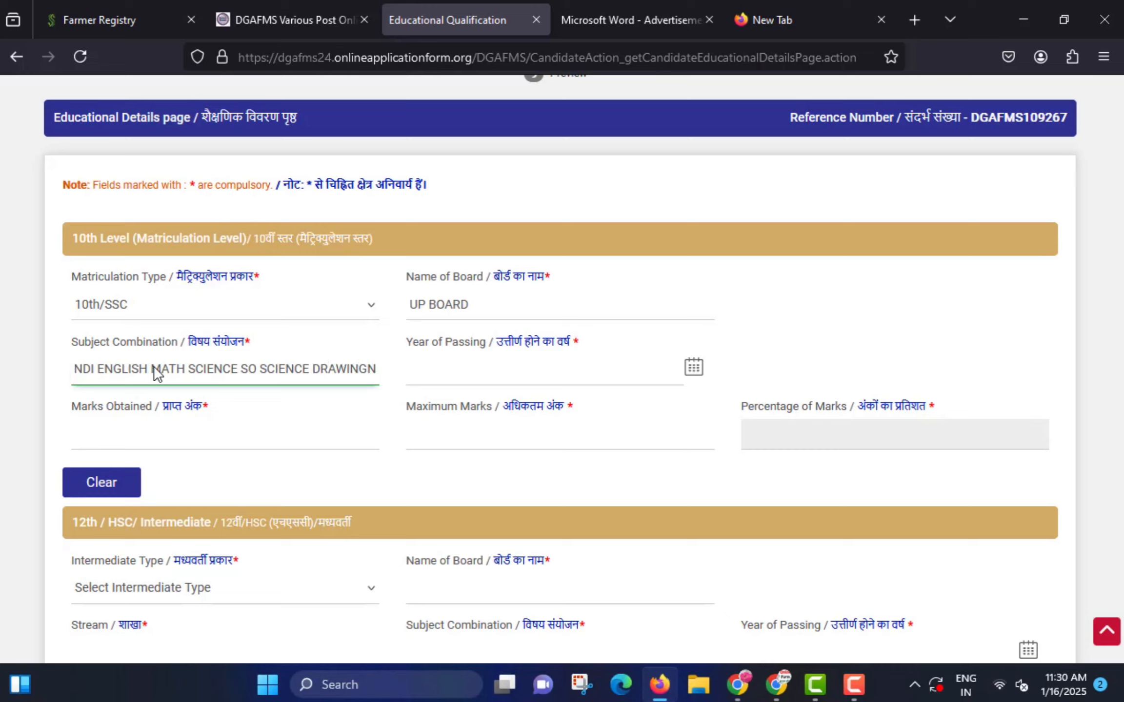
pyautogui.press('BackSpace')
pyautogui.press('BackSpace')
pyautogui.write('G')
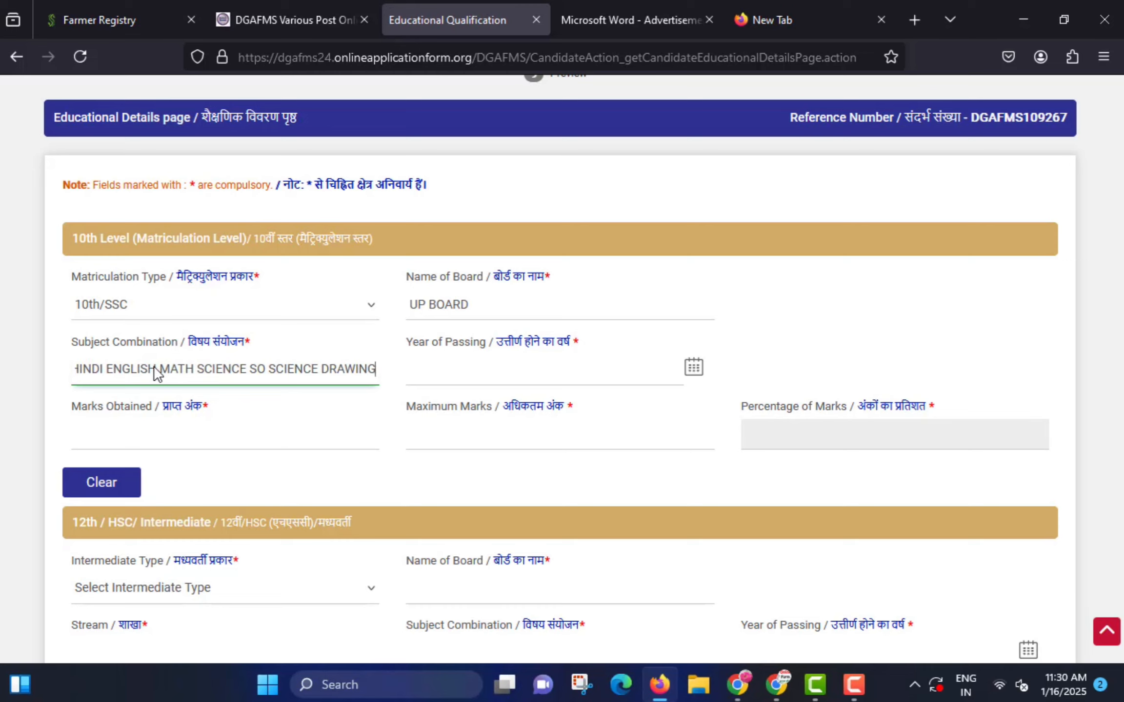
# - Set the 10th passing date to June 2020 and marks to 457 of 600 (76.17%)
pyautogui.click(661, 378)
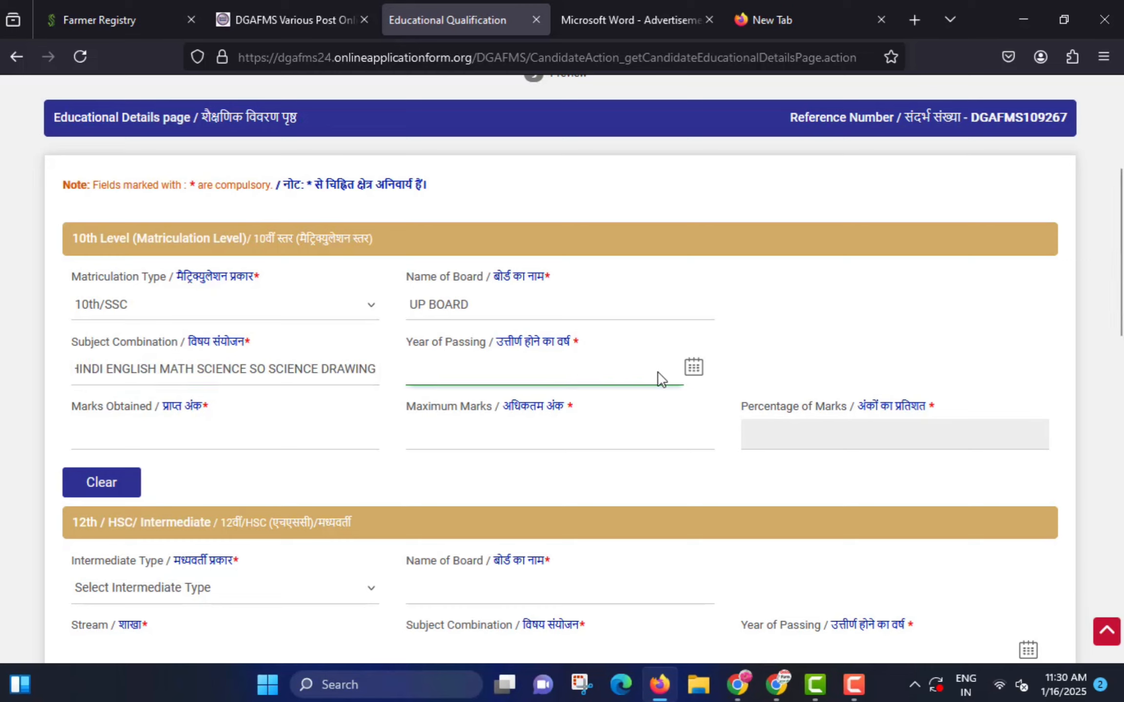
pyautogui.click(693, 366)
pyautogui.click(525, 403)
pyautogui.click(243, 438)
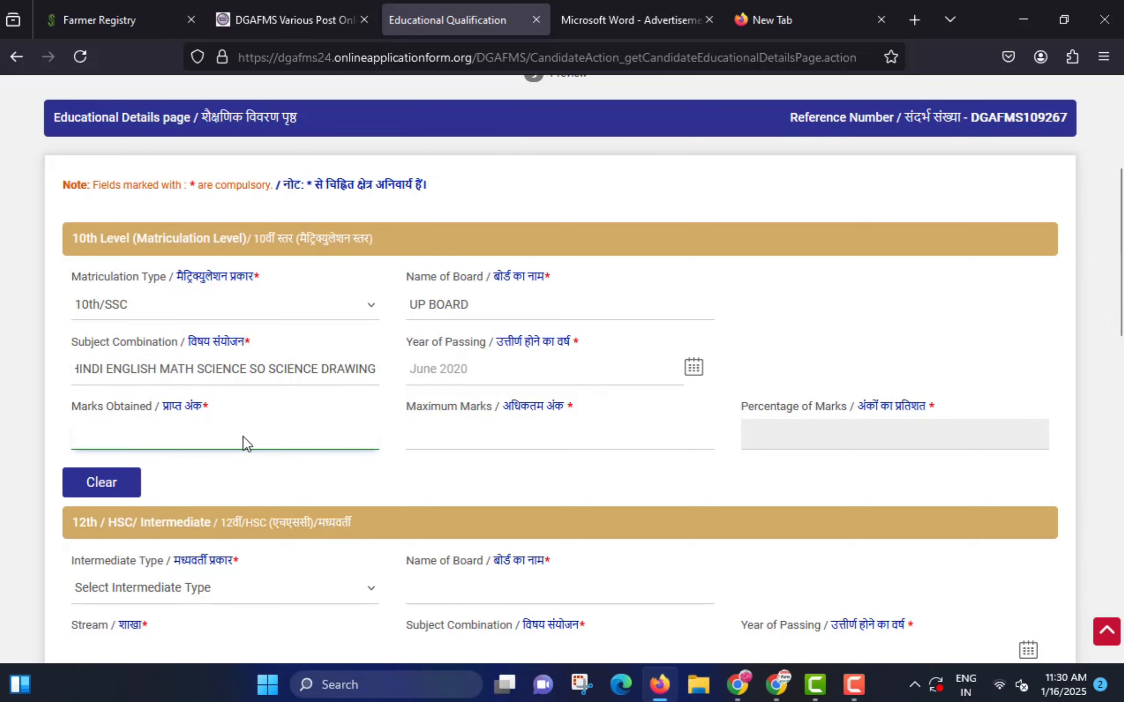
pyautogui.moveTo(67, 422)
pyautogui.mouseDown()
pyautogui.moveTo(203, 452)
pyautogui.moveTo(189, 451)
pyautogui.mouseUp()
pyautogui.press('Escape')
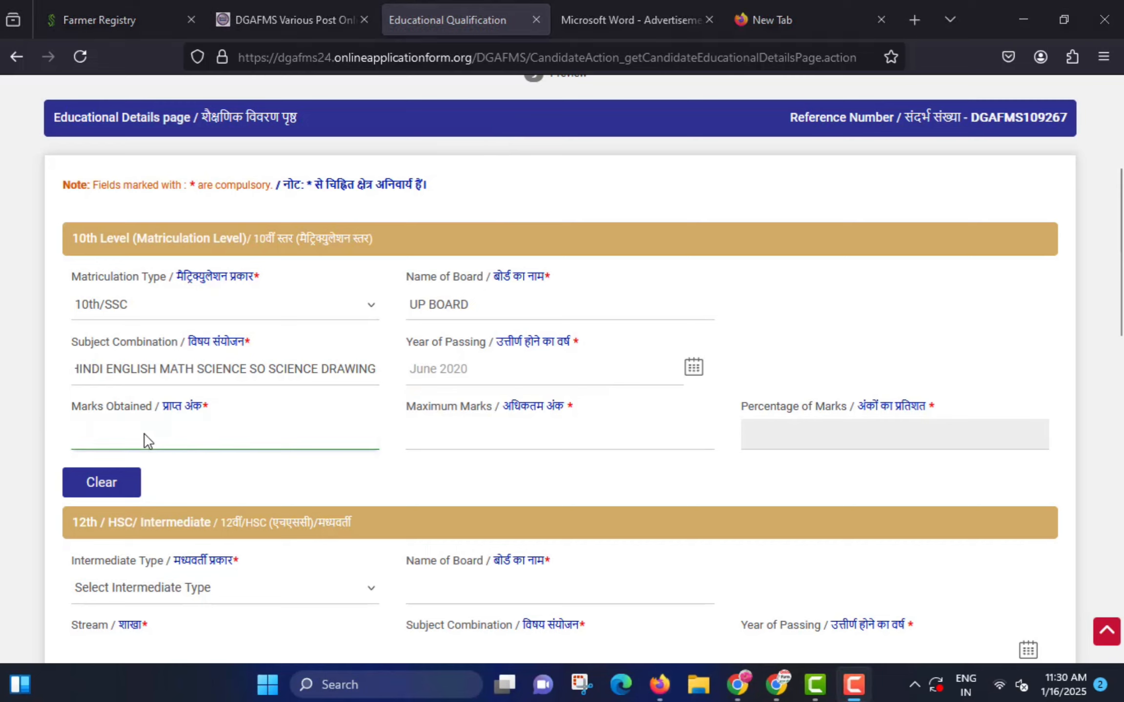
pyautogui.click(145, 435)
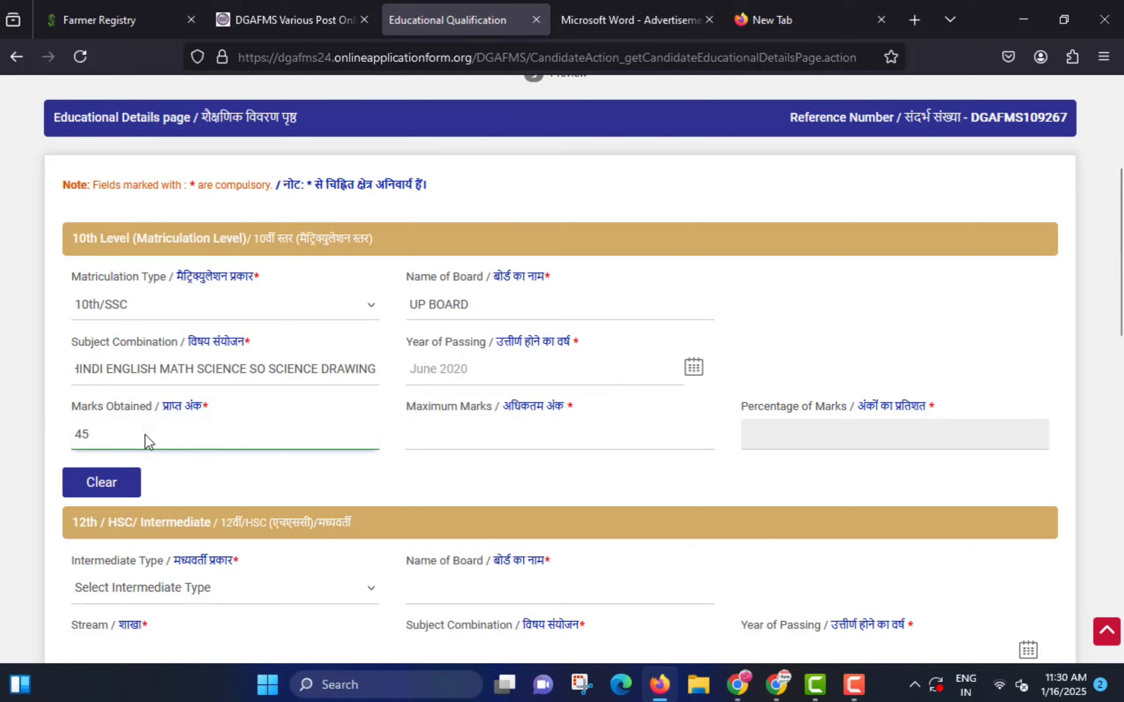
pyautogui.click(496, 445)
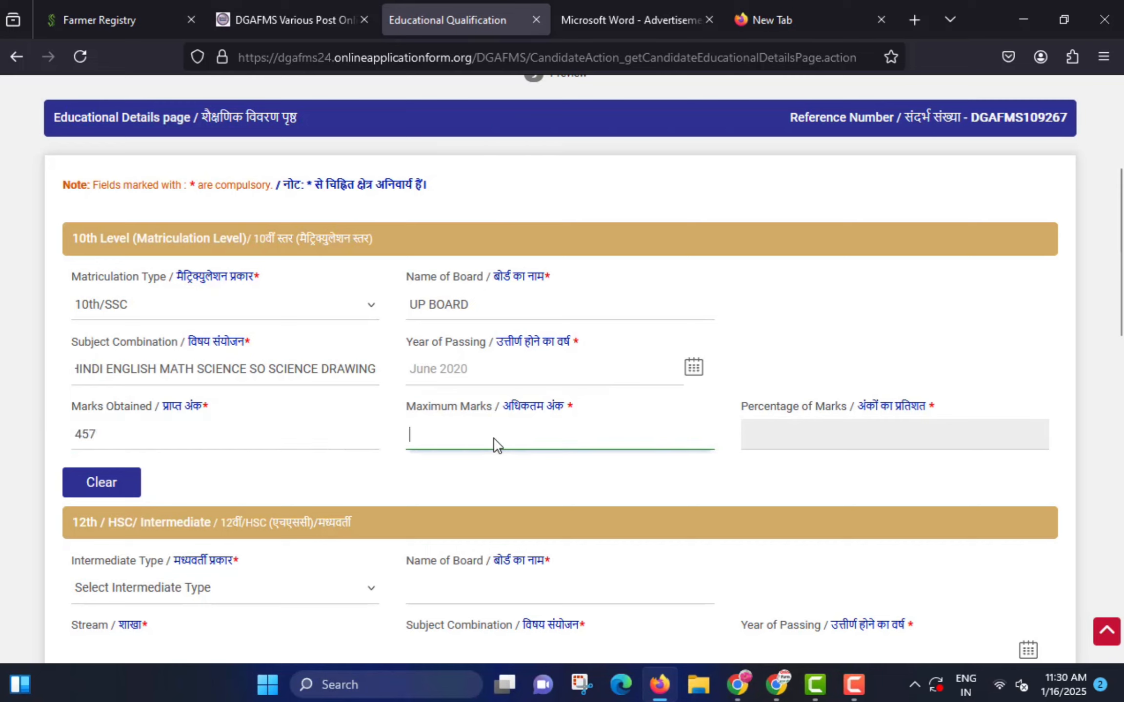
pyautogui.click(573, 495)
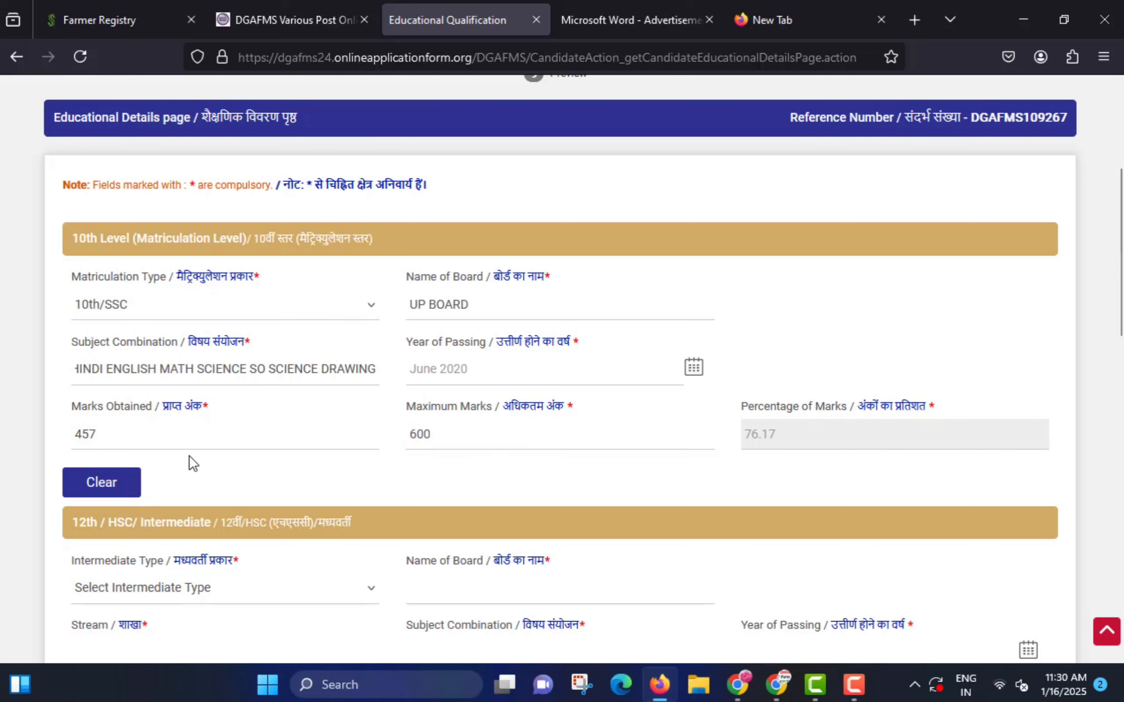
# - In the 12th/HSC section, enter the SCIENCE stream and the subject combination beginning HINDI
pyautogui.scroll(-2, 167, 457)
pyautogui.scroll(-4, 202, 447)
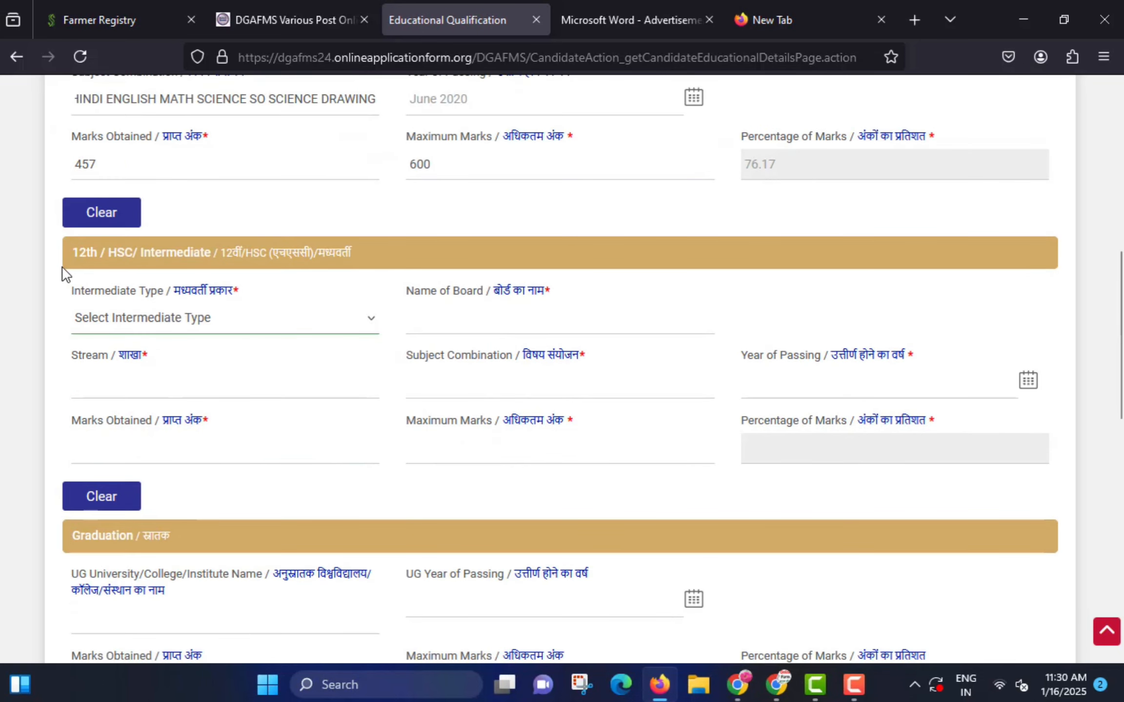
pyautogui.moveTo(59, 240); pyautogui.dragTo(371, 279)
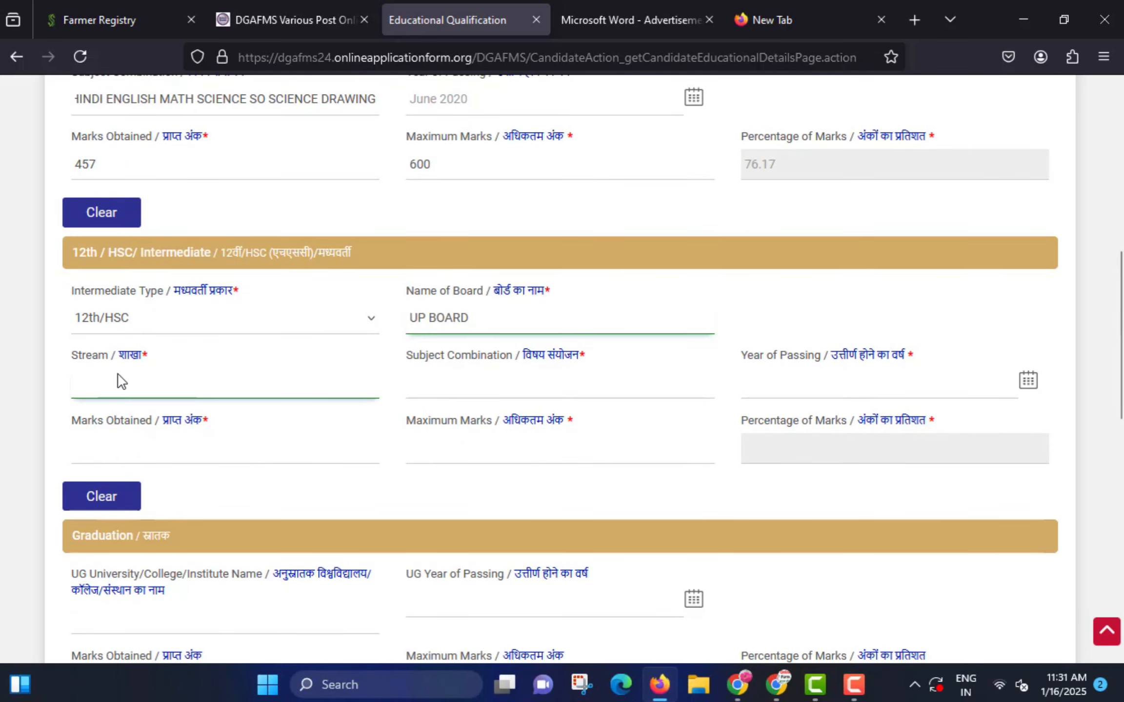
pyautogui.click(119, 381)
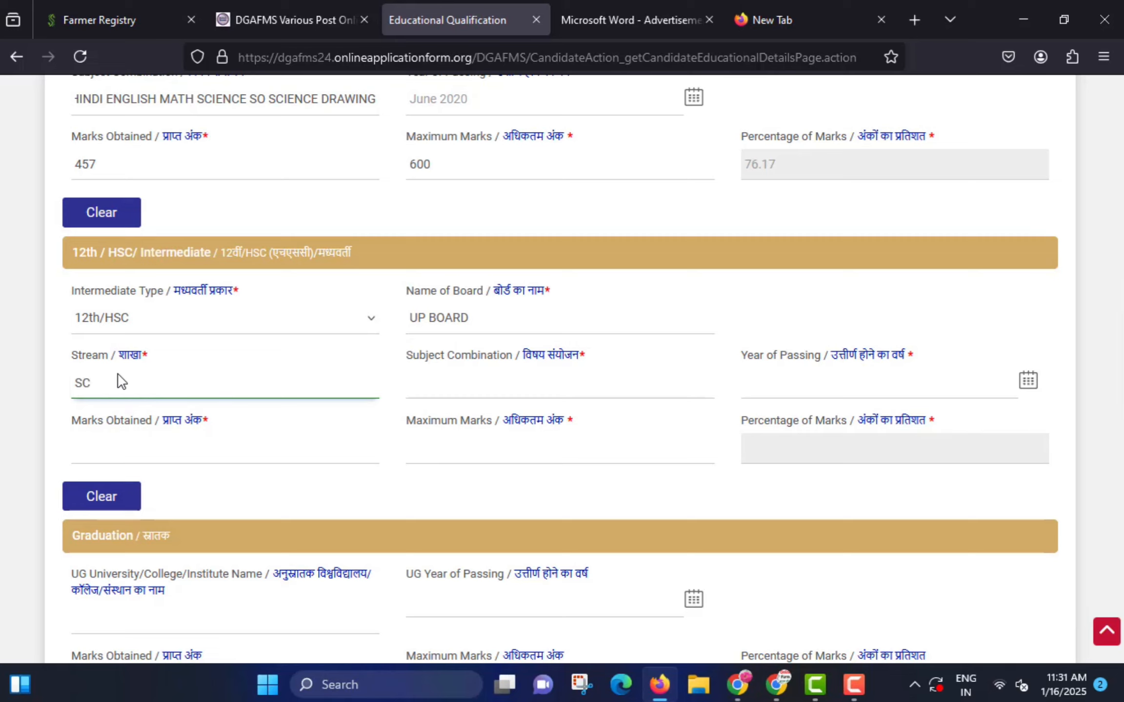
pyautogui.click(443, 394)
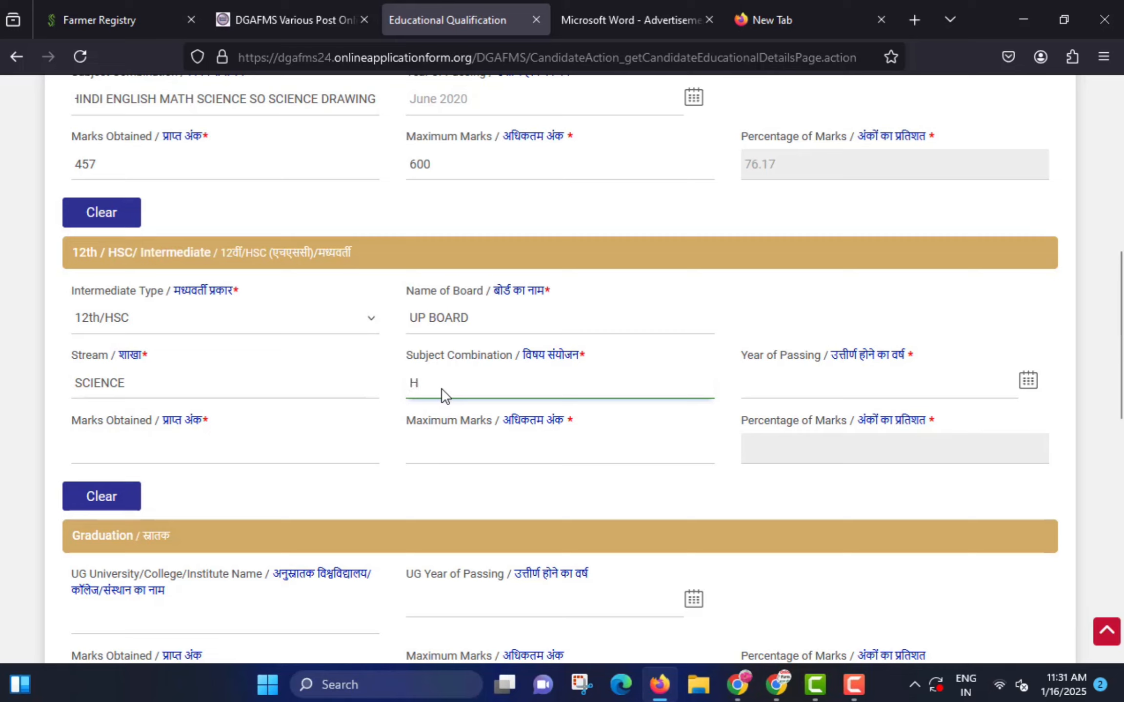
pyautogui.write('HINDI ENGLIGH MATH')
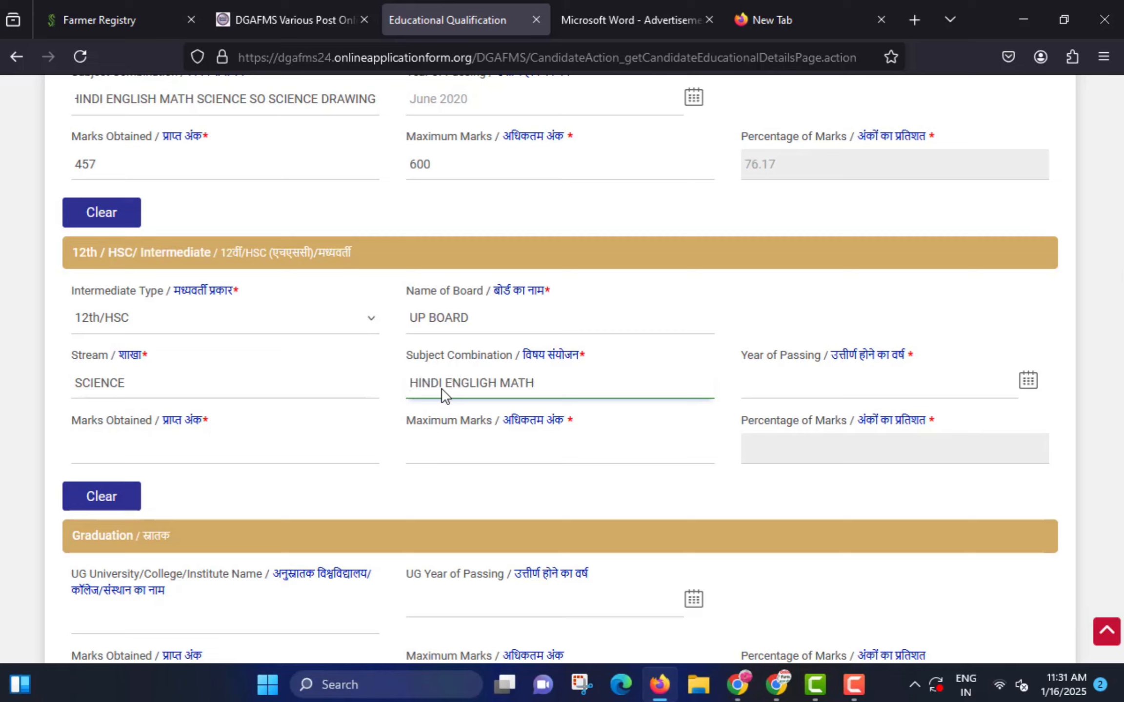
# - Set 12th passing to August 2022 and marks to 354 of 500 (70.80%)
pyautogui.click(1028, 381)
pyautogui.click(1028, 383)
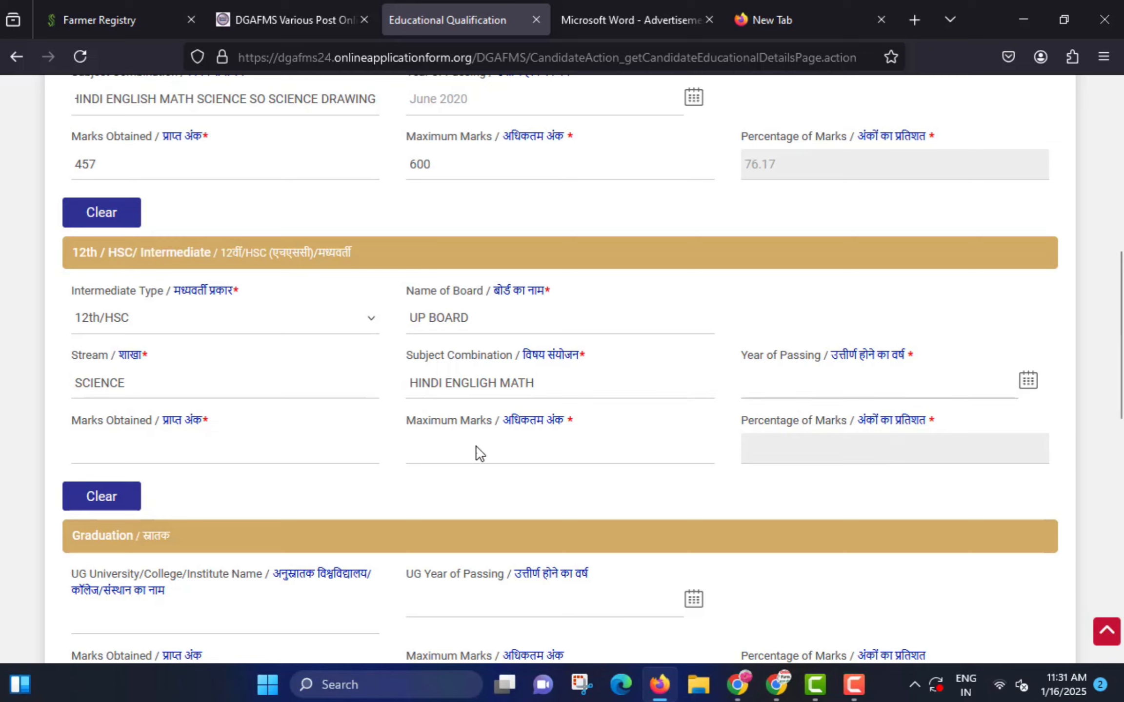
pyautogui.click(190, 455)
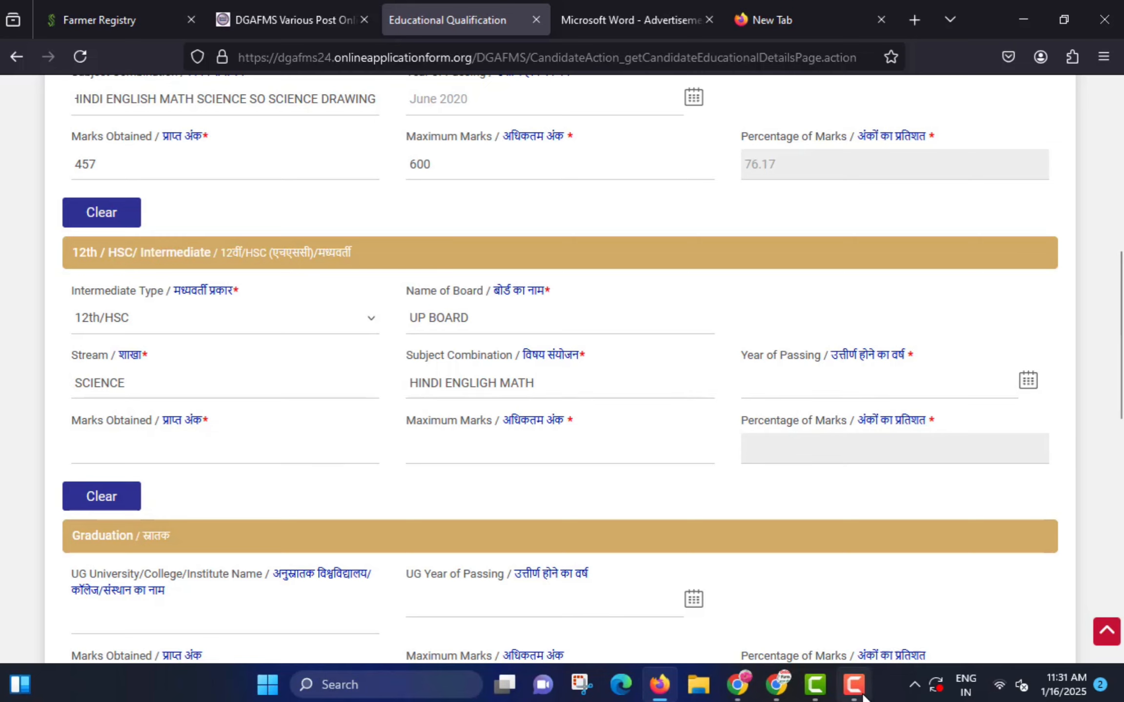
pyautogui.moveTo(854, 685)
pyautogui.click(835, 556)
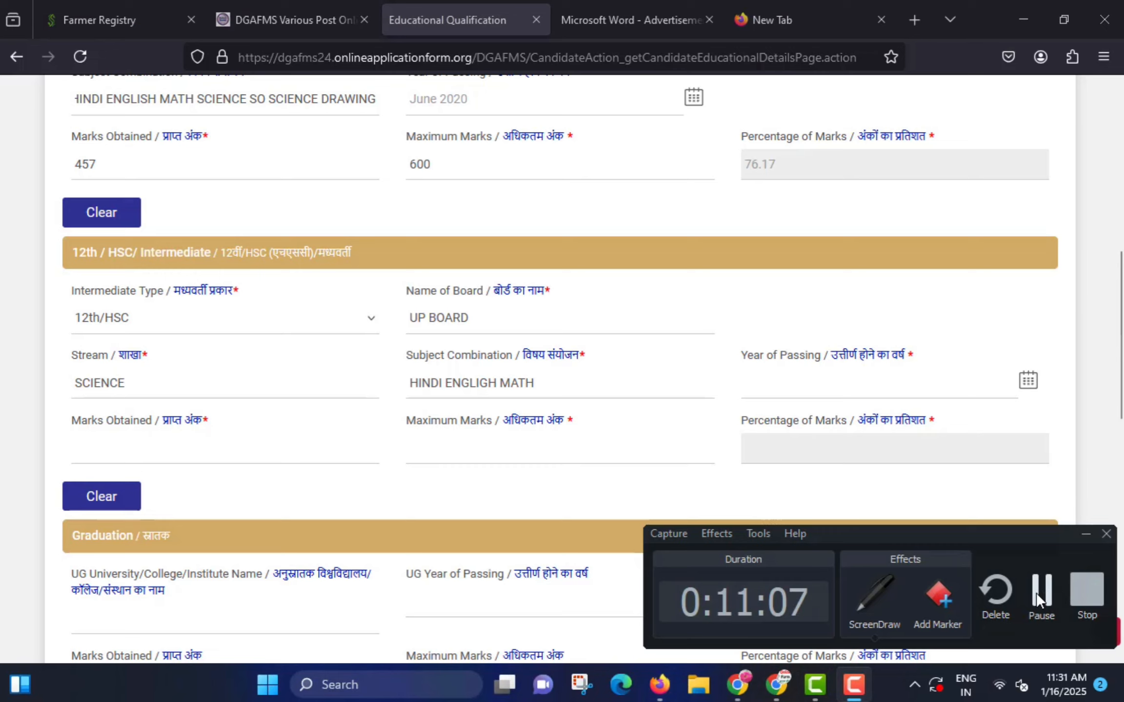
pyautogui.click(1036, 593)
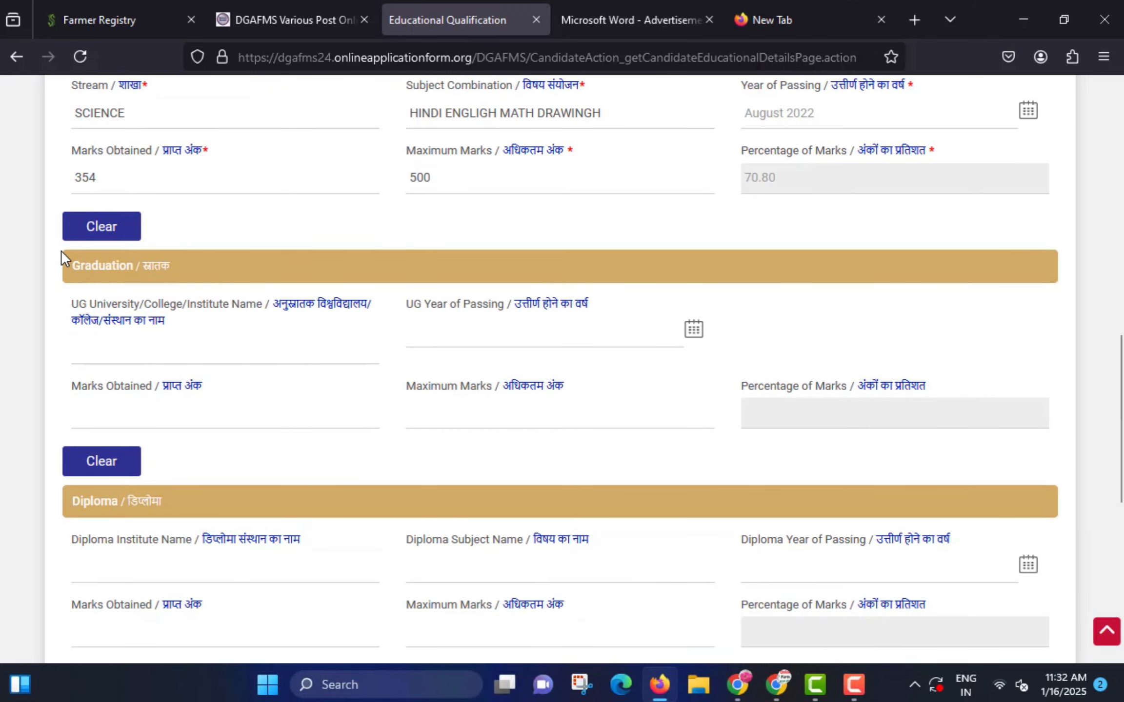
# - Answer Yes to meeting the 35 words-per-minute typing speed requirement
pyautogui.click(137, 348)
pyautogui.scroll(-1, 139, 345)
pyautogui.scroll(-5, 139, 344)
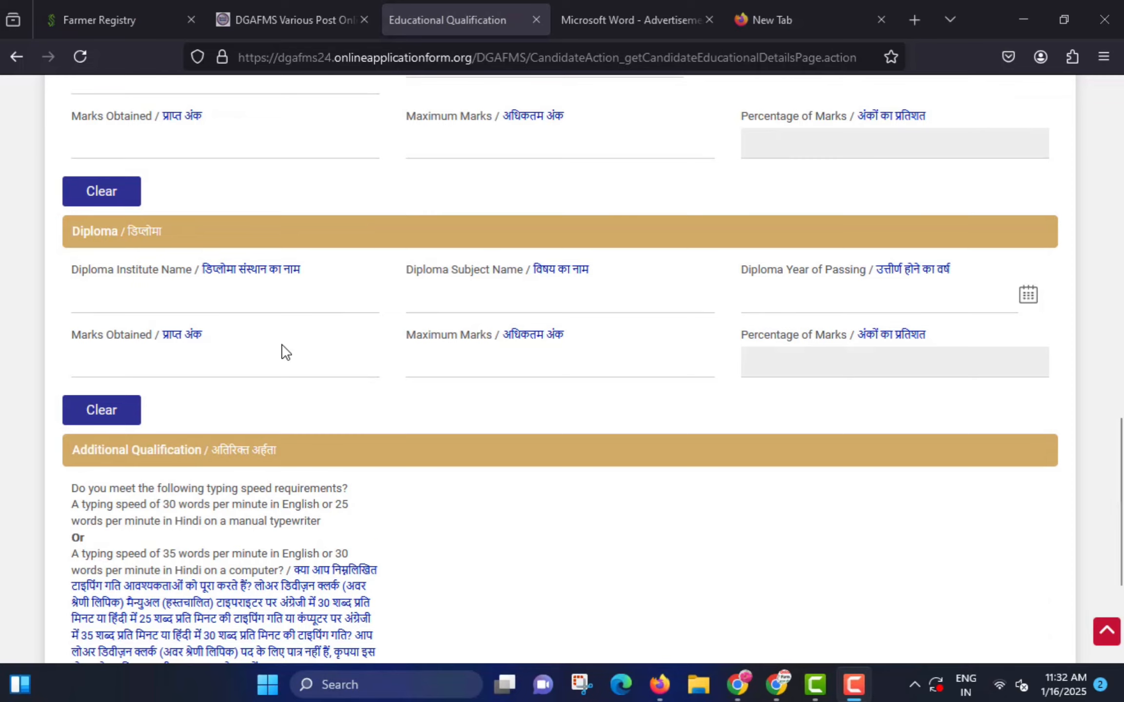
pyautogui.scroll(-5, 288, 349)
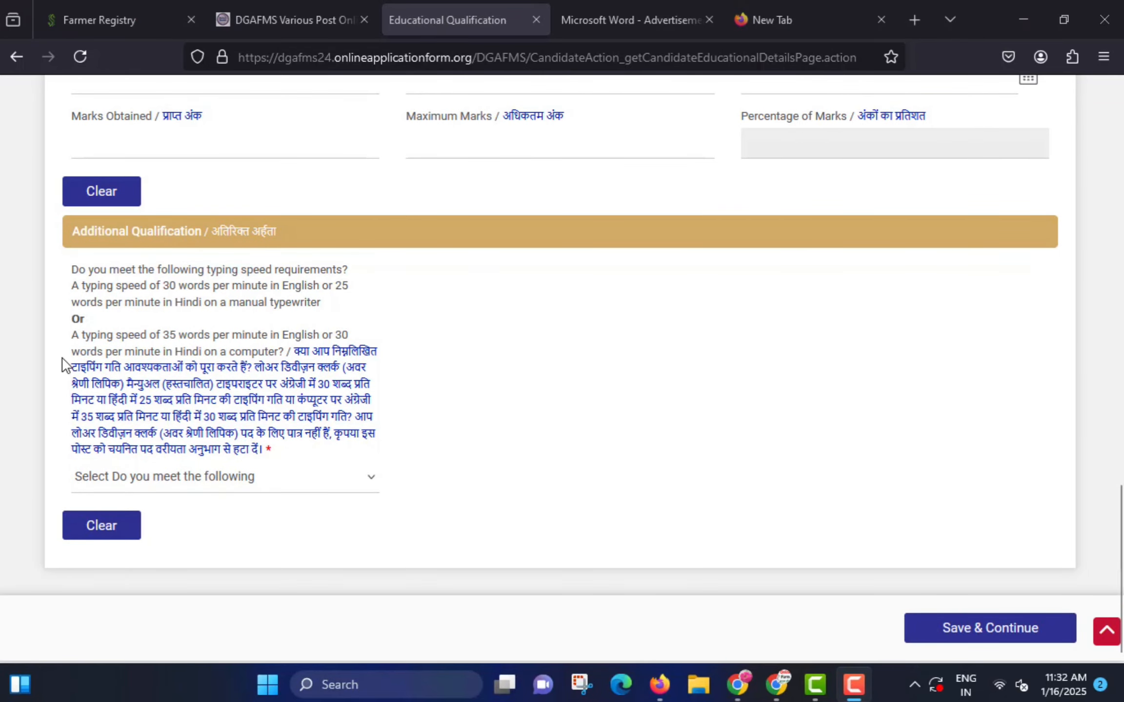
pyautogui.moveTo(48, 329)
pyautogui.mouseDown()
pyautogui.moveTo(193, 374)
pyautogui.moveTo(355, 362)
pyautogui.mouseUp()
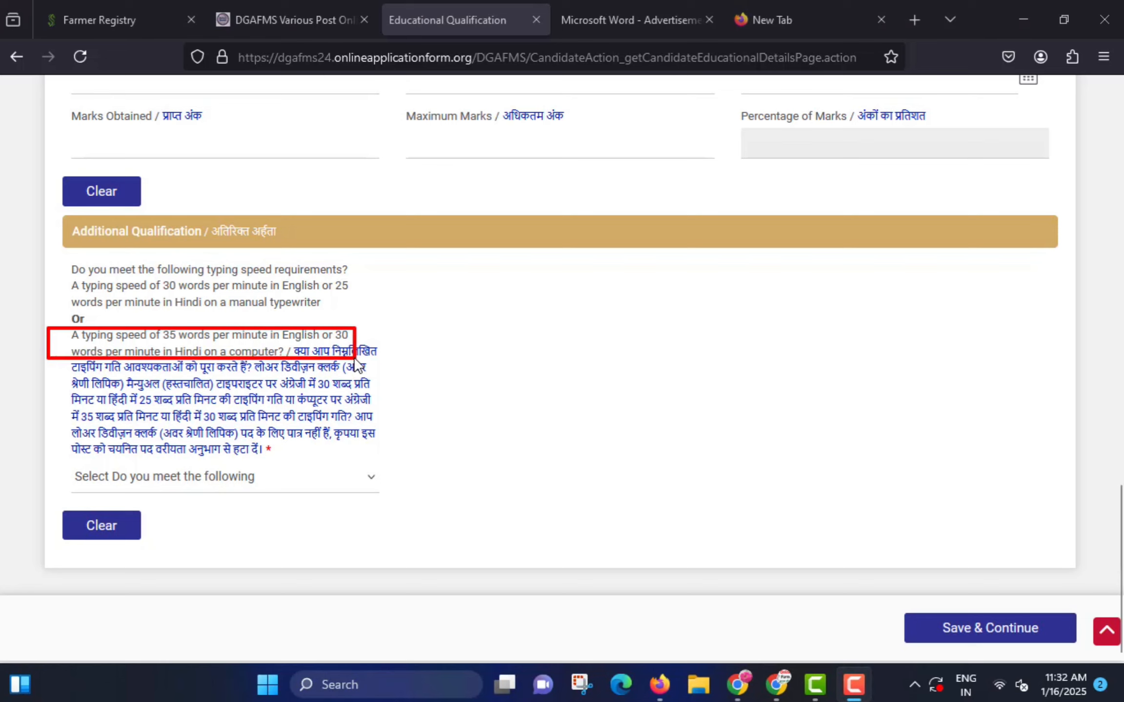
pyautogui.moveTo(59, 254)
pyautogui.mouseDown()
pyautogui.moveTo(113, 297)
pyautogui.moveTo(357, 321)
pyautogui.mouseUp()
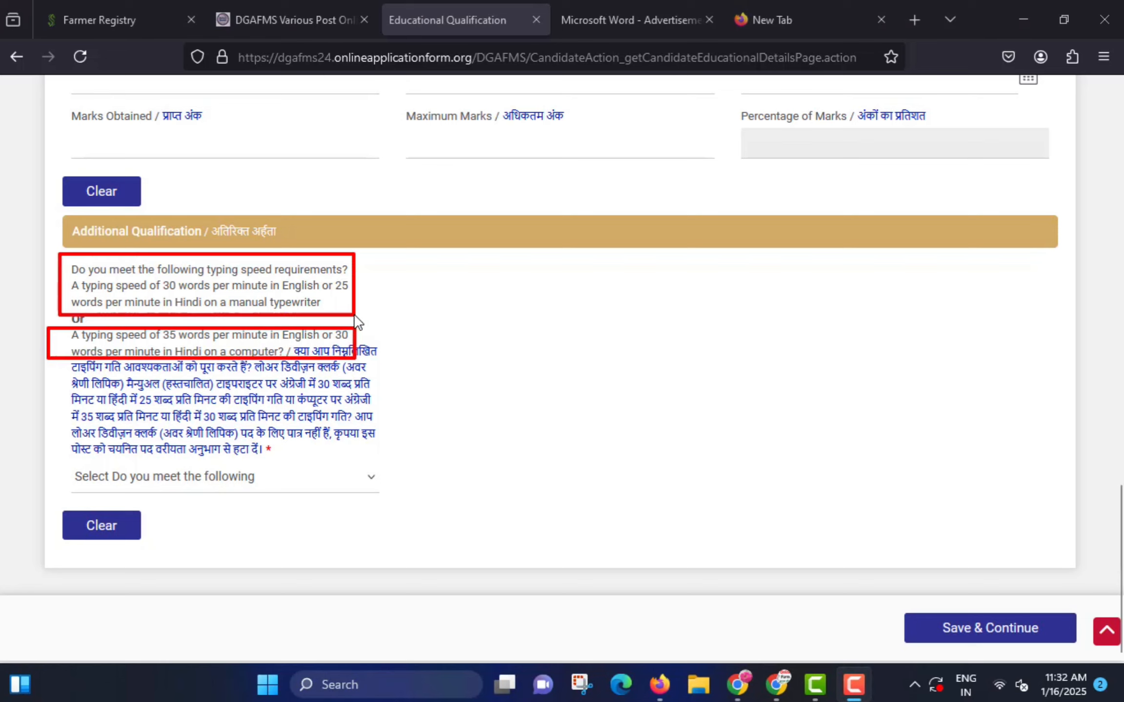
pyautogui.click(251, 487)
pyautogui.click(142, 528)
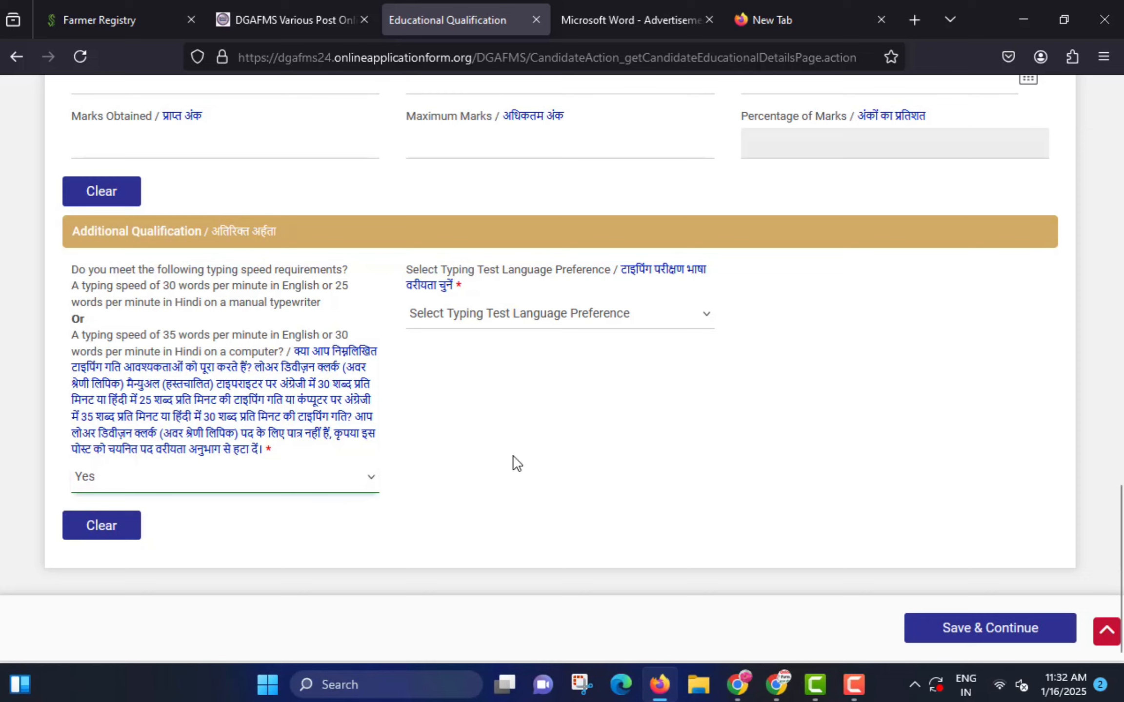
# - Choose English as the typing test language and save the qualification page
pyautogui.moveTo(388, 257)
pyautogui.mouseDown()
pyautogui.moveTo(597, 305)
pyautogui.moveTo(738, 303)
pyautogui.mouseUp()
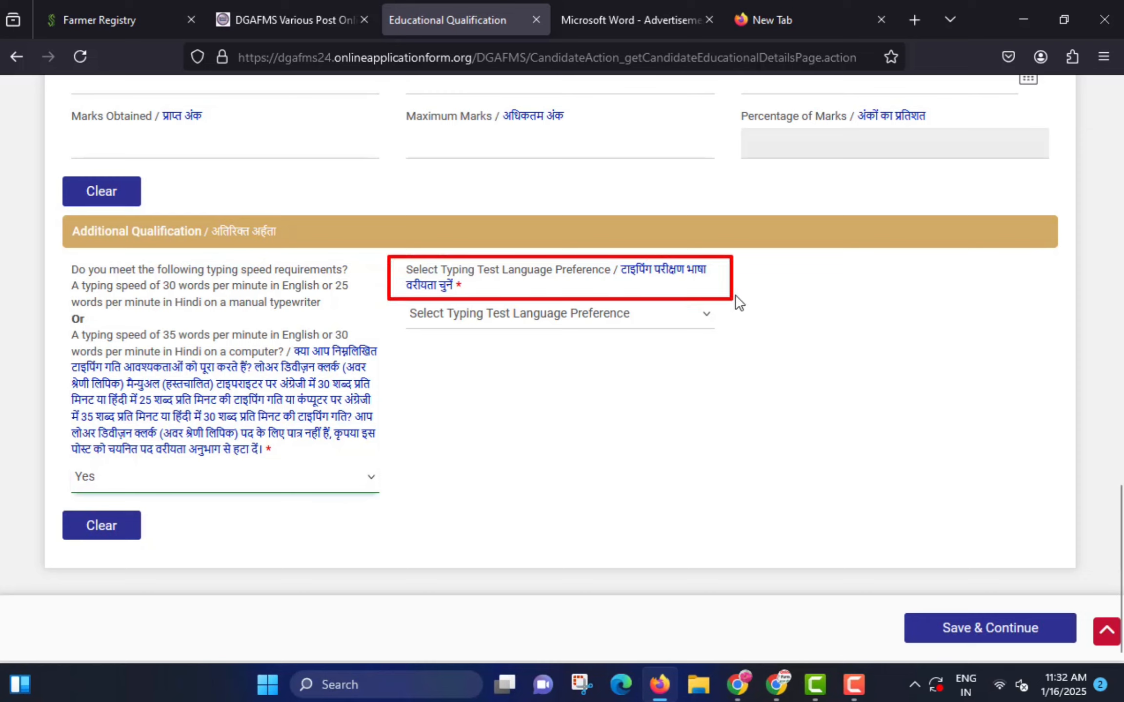
pyautogui.click(534, 318)
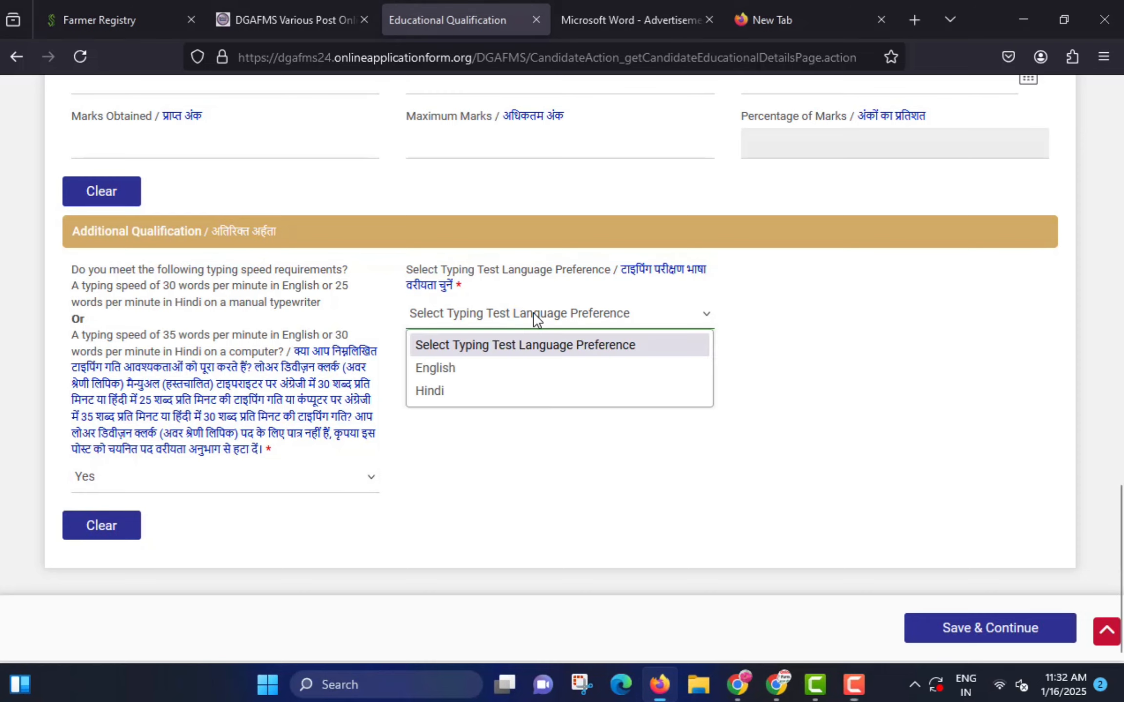
pyautogui.click(447, 376)
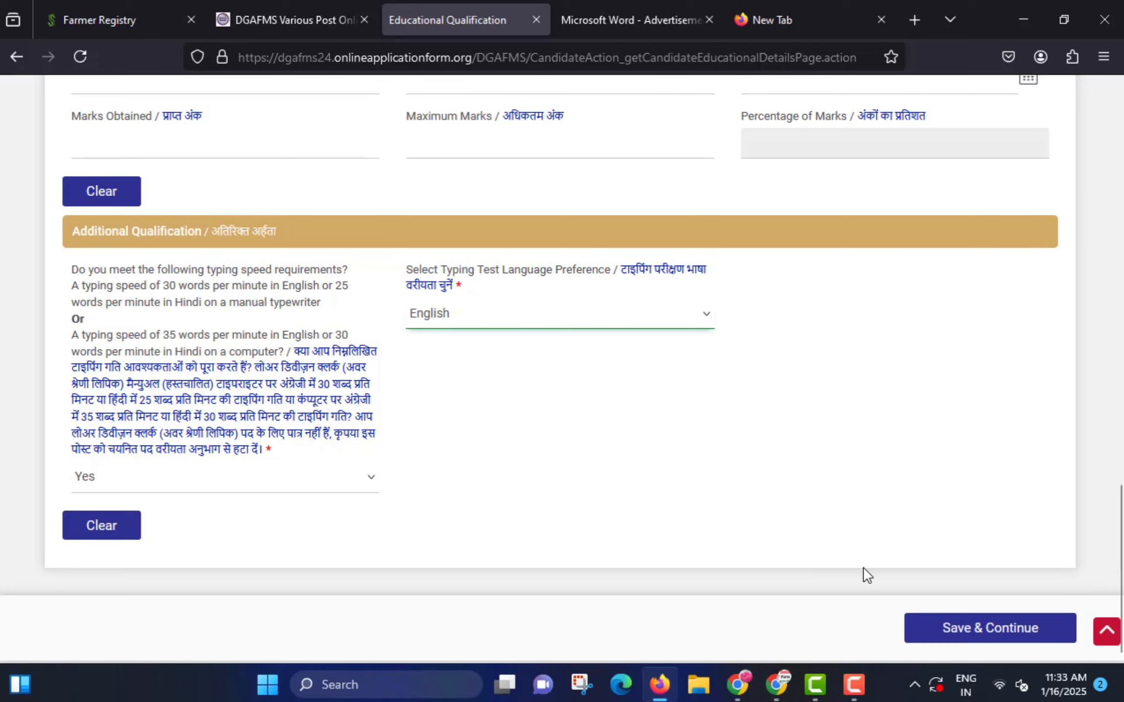
pyautogui.moveTo(900, 607)
pyautogui.mouseDown()
pyautogui.moveTo(1043, 657)
pyautogui.moveTo(1094, 657)
pyautogui.mouseUp()
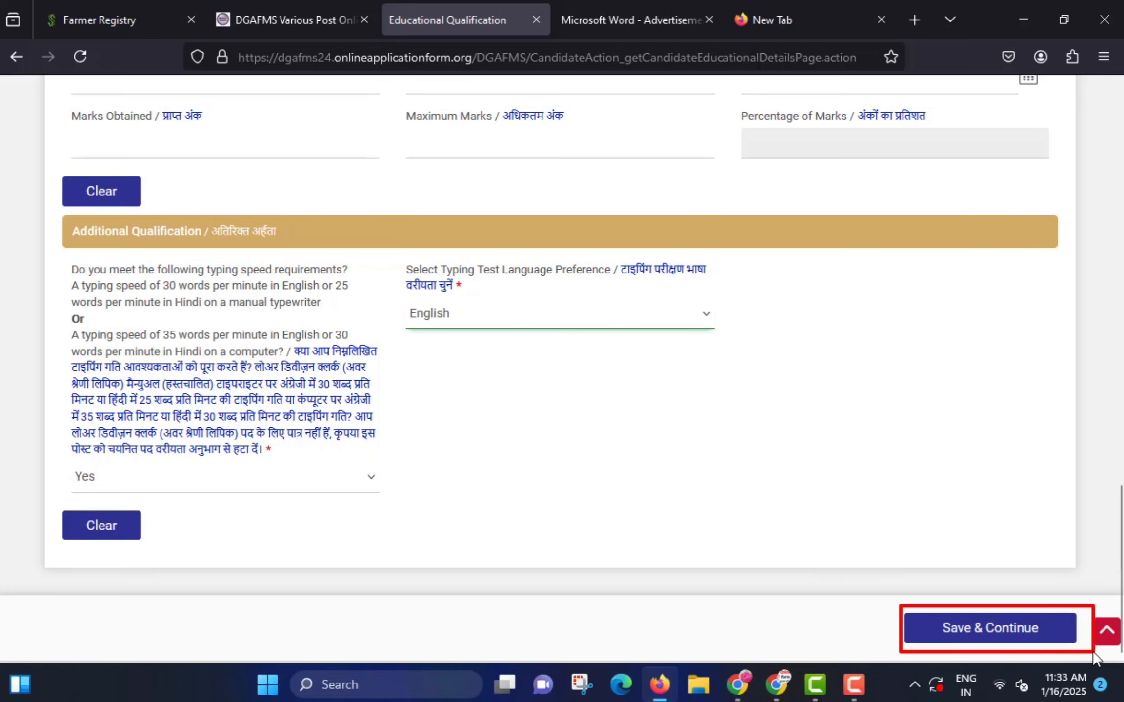
pyautogui.click(999, 629)
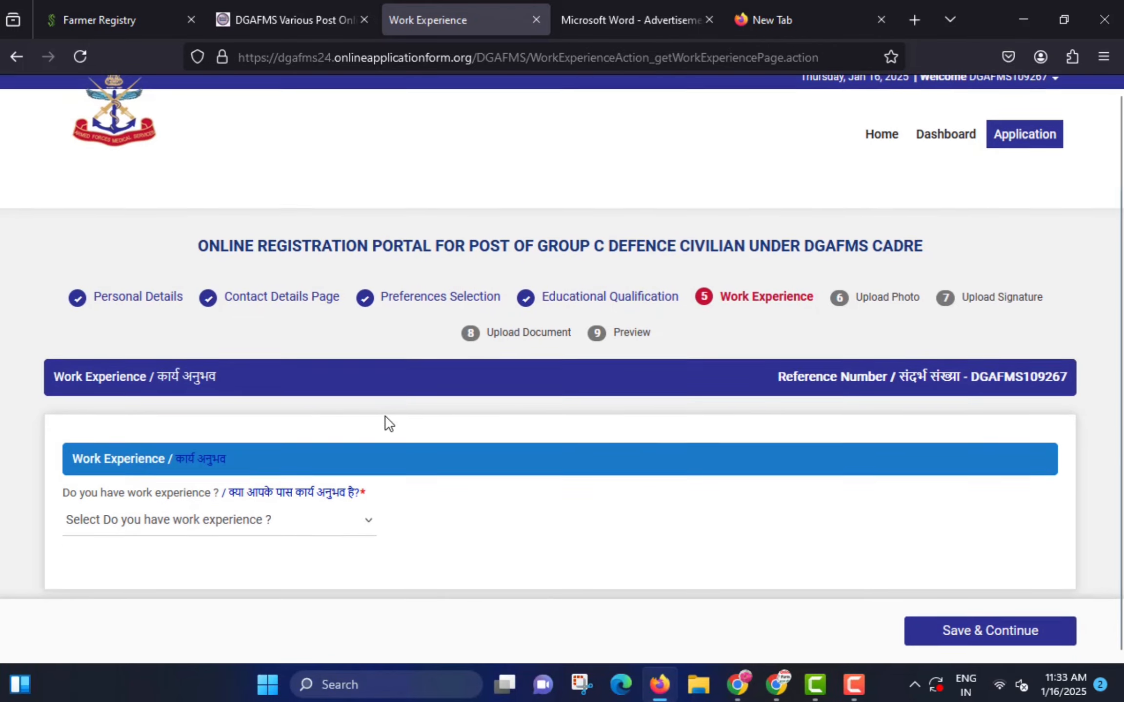
# - Answer No to having work experience and save to reach the Upload Photo step
pyautogui.moveTo(213, 477); pyautogui.dragTo(383, 503)
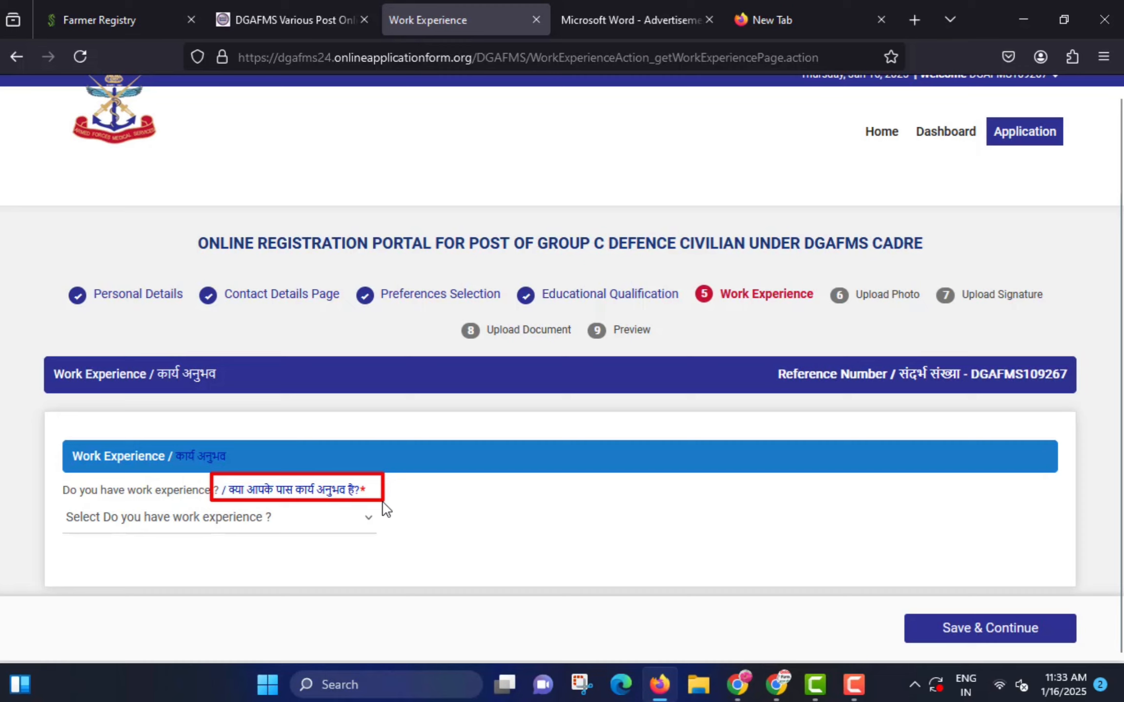
pyautogui.click(153, 517)
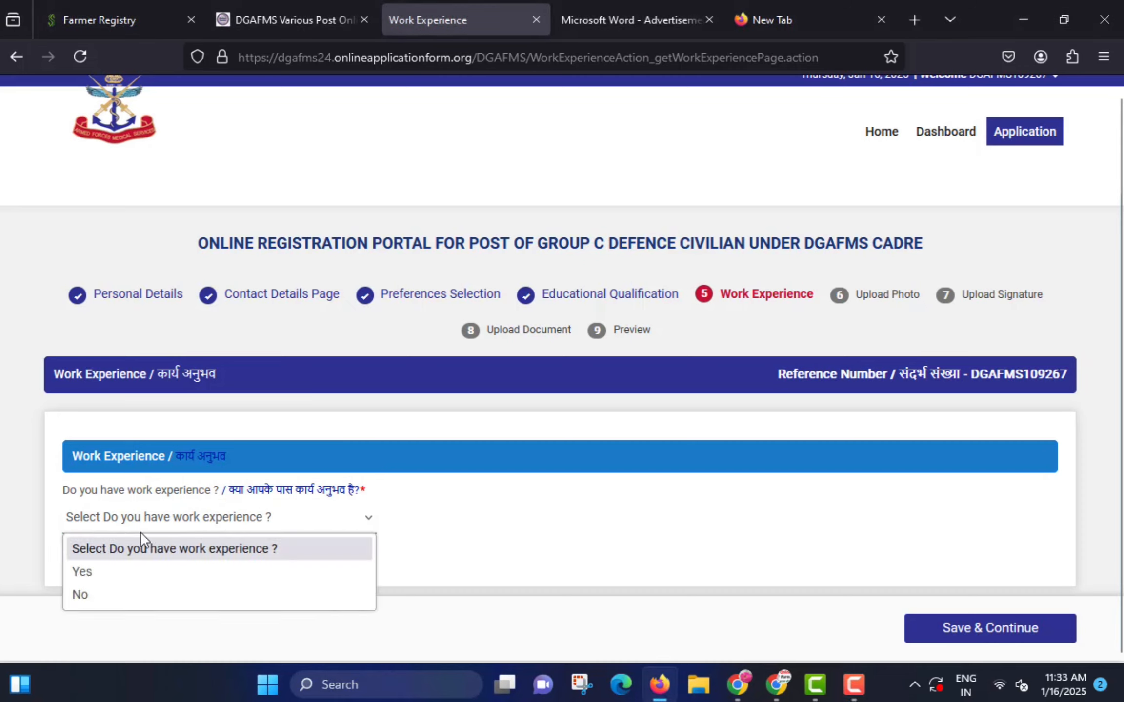
pyautogui.click(124, 594)
pyautogui.moveTo(885, 610)
pyautogui.mouseDown()
pyautogui.moveTo(1045, 654)
pyautogui.moveTo(1086, 649)
pyautogui.mouseUp()
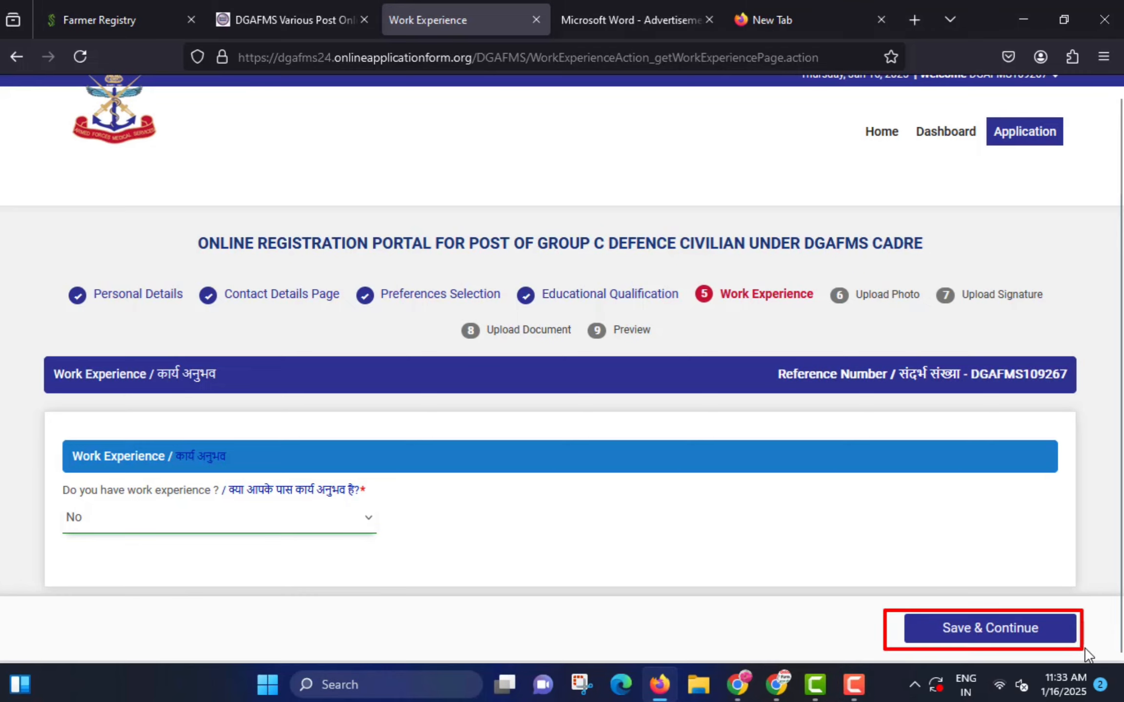
pyautogui.click(962, 620)
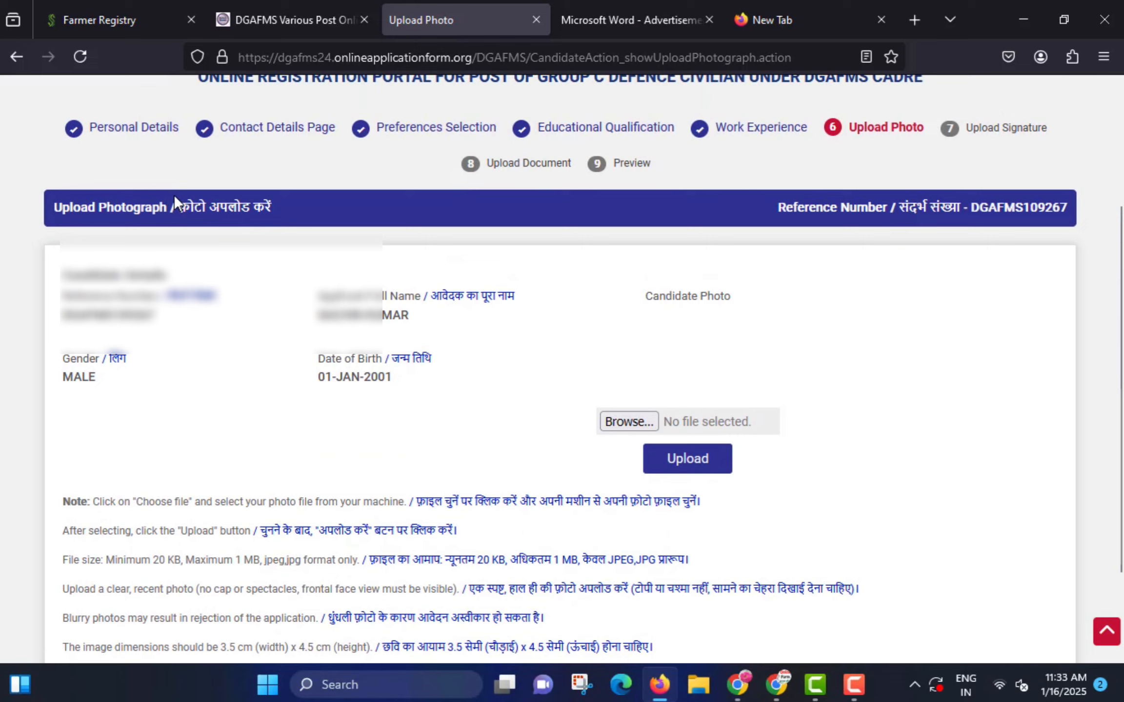
pyautogui.moveTo(164, 189); pyautogui.dragTo(287, 228)
# - Browse to the candidate's photo file in the file picker
pyautogui.moveTo(582, 403)
pyautogui.mouseDown()
pyautogui.moveTo(615, 431)
pyautogui.moveTo(699, 438)
pyautogui.mouseUp()
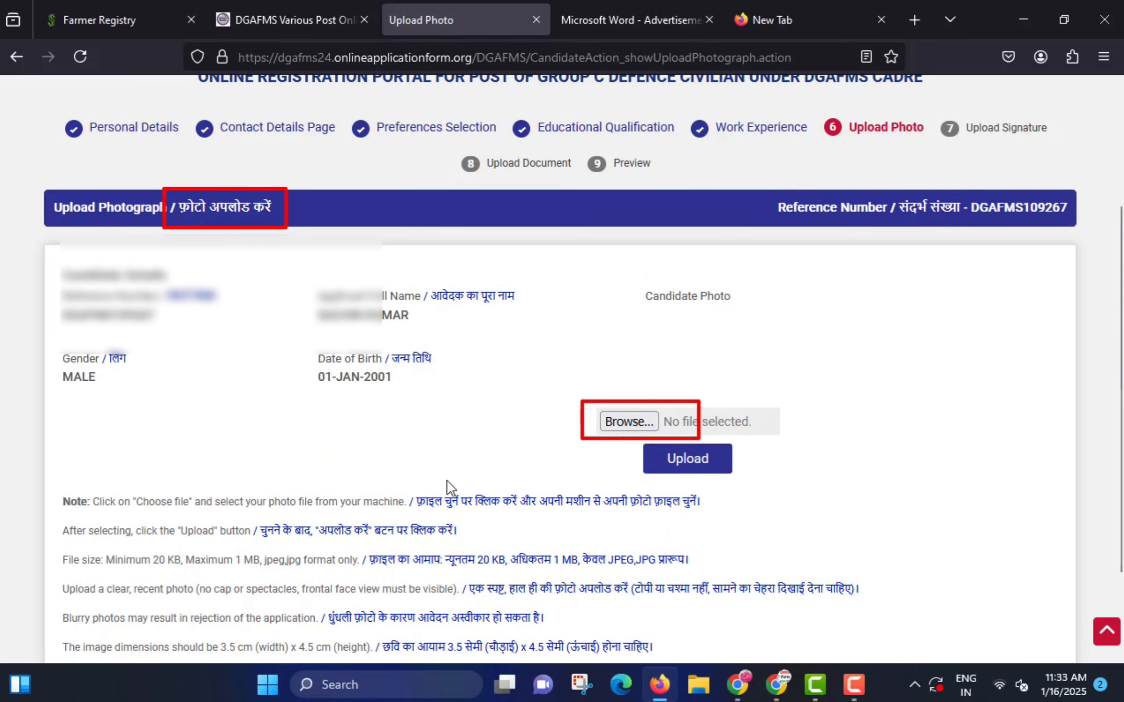
pyautogui.scroll(-2, 451, 468)
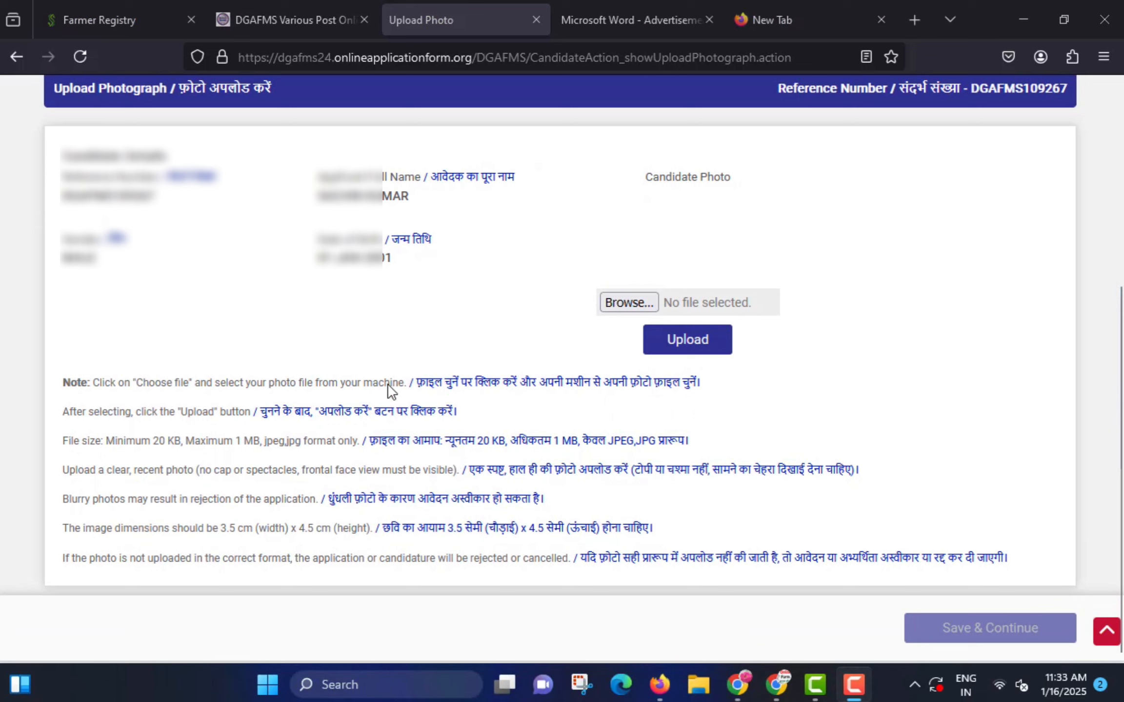
pyautogui.moveTo(224, 348)
pyautogui.mouseDown()
pyautogui.moveTo(499, 446)
pyautogui.moveTo(718, 492)
pyautogui.moveTo(783, 529)
pyautogui.moveTo(1038, 596)
pyautogui.mouseUp()
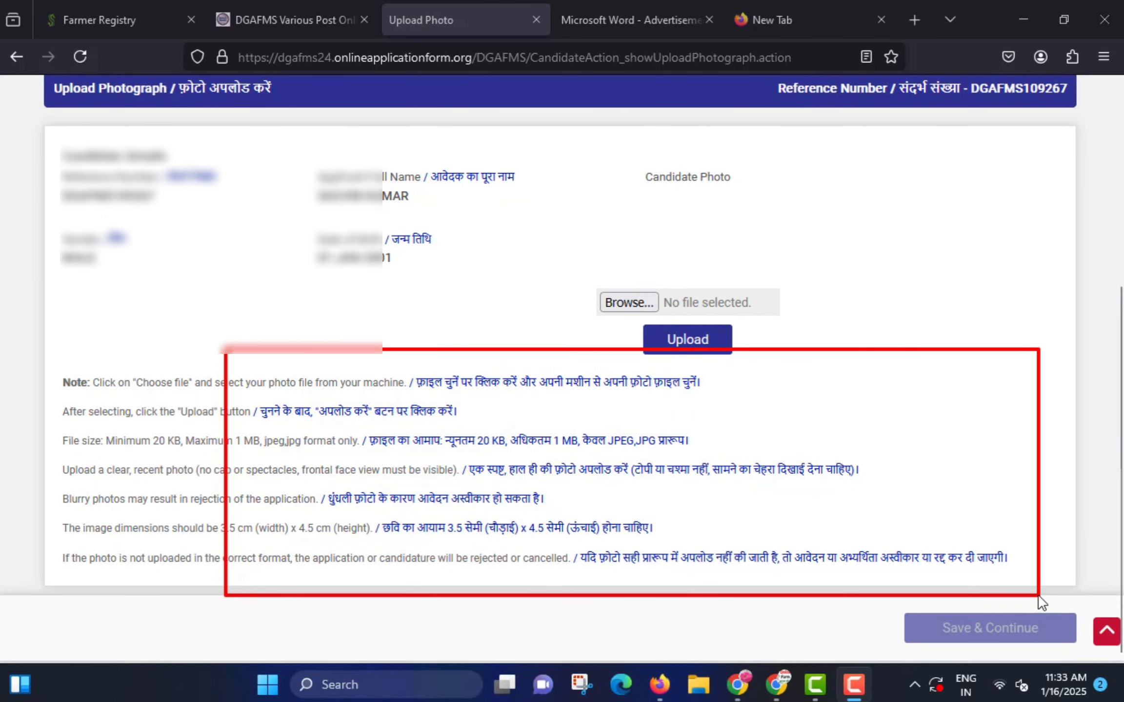
pyautogui.click(629, 302)
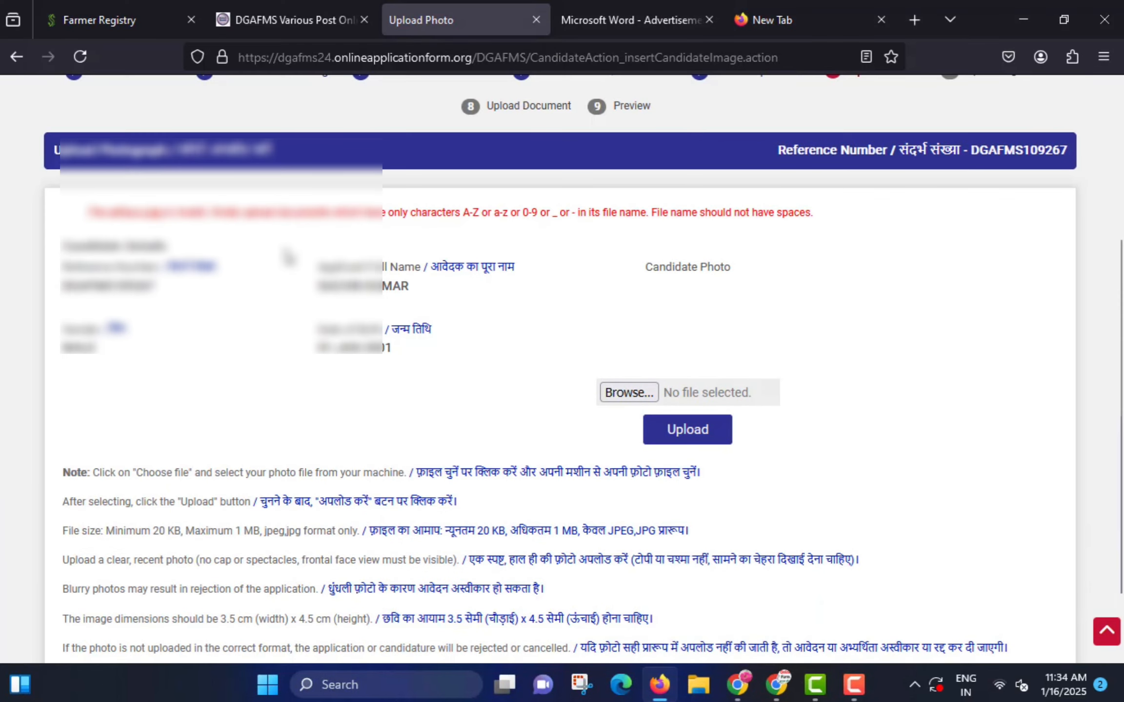
pyautogui.moveTo(70, 202)
pyautogui.mouseDown()
pyautogui.moveTo(82, 219)
pyautogui.moveTo(383, 235)
pyautogui.moveTo(725, 218)
pyautogui.moveTo(820, 227)
pyautogui.mouseUp()
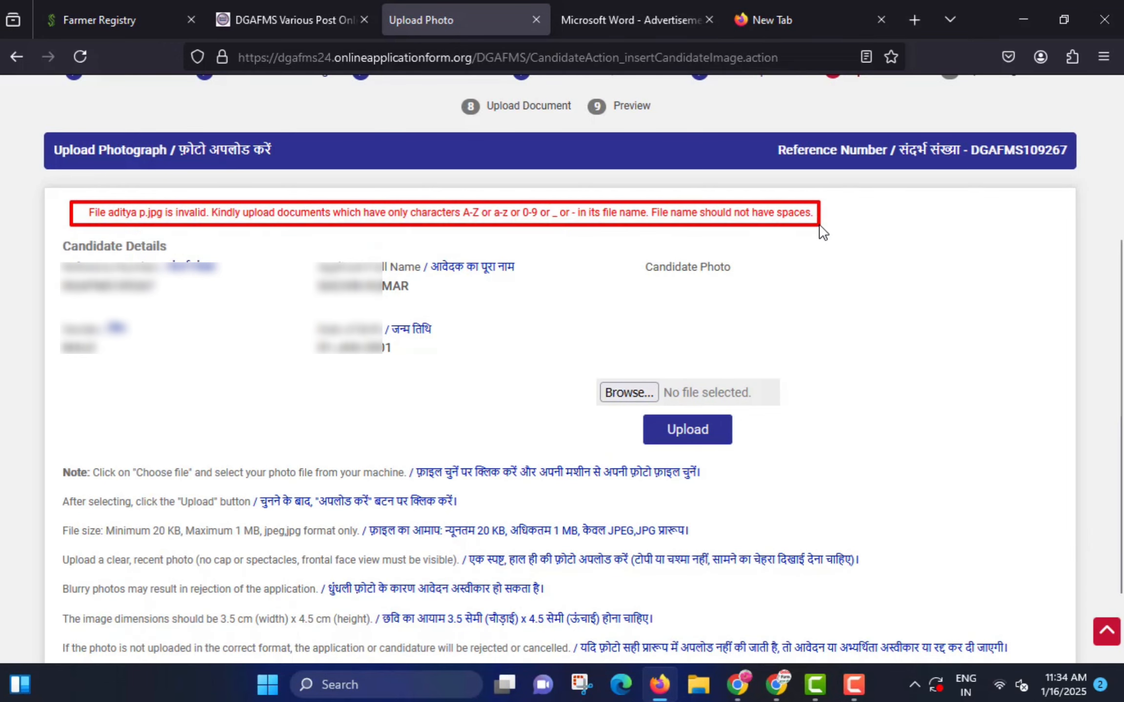
pyautogui.click(640, 388)
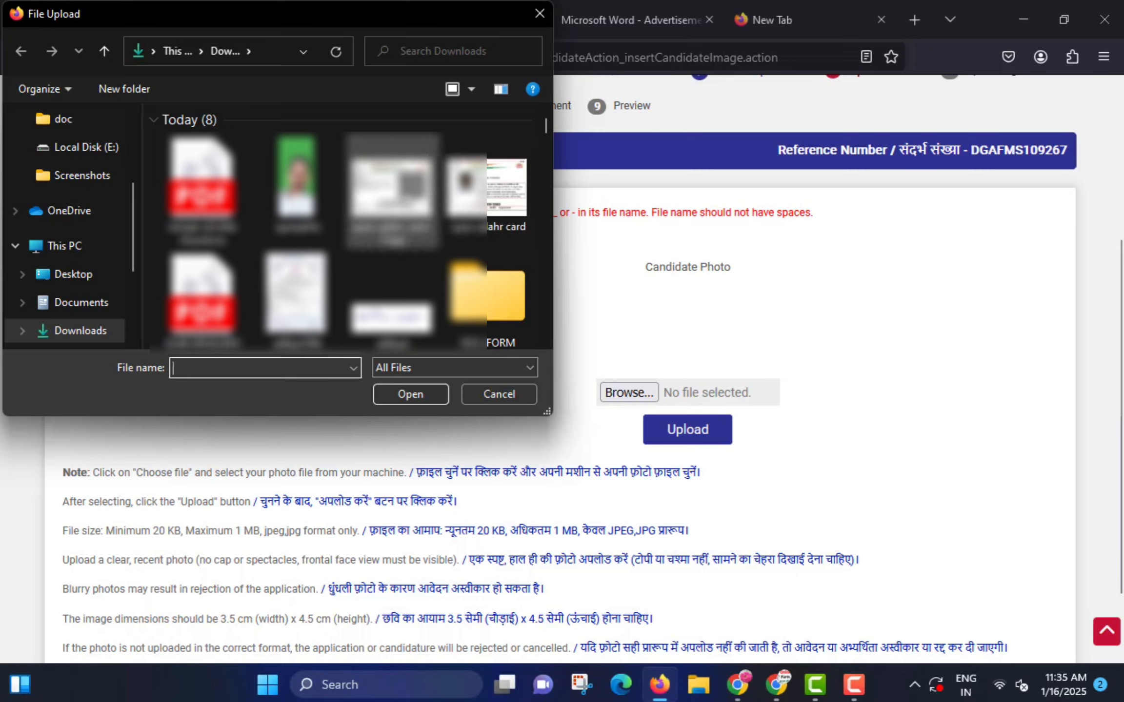
pyautogui.scroll(-1, 470, 157)
pyautogui.scroll(-5, 454, 191)
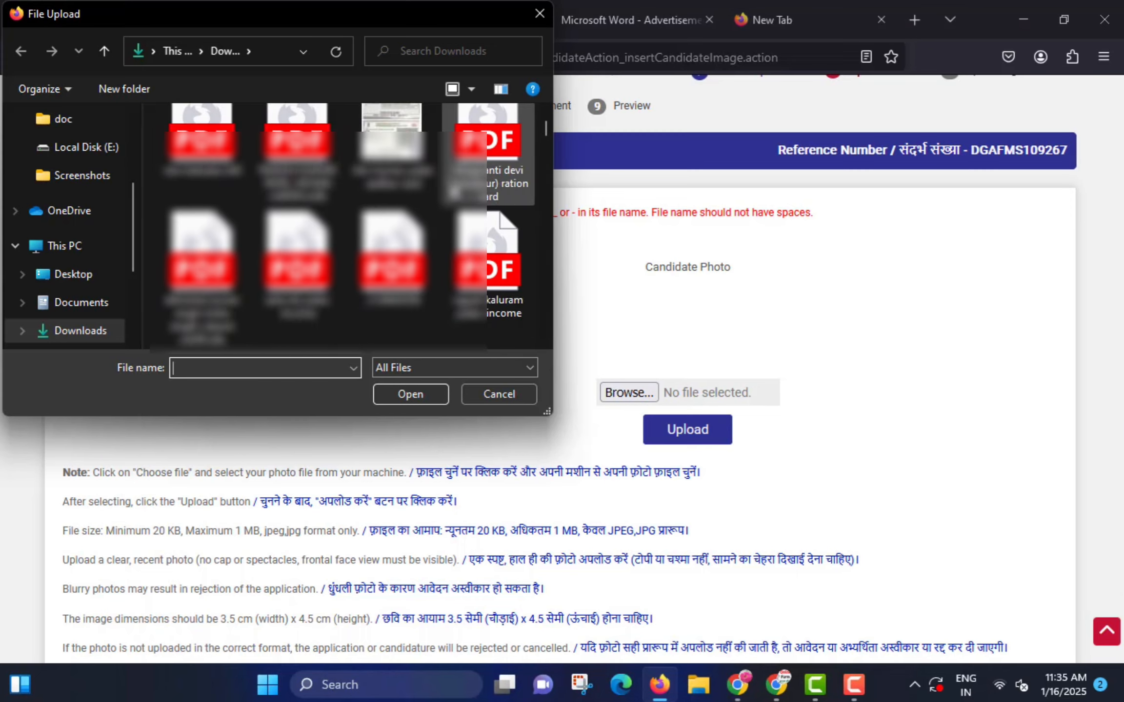
pyautogui.scroll(-8, 453, 195)
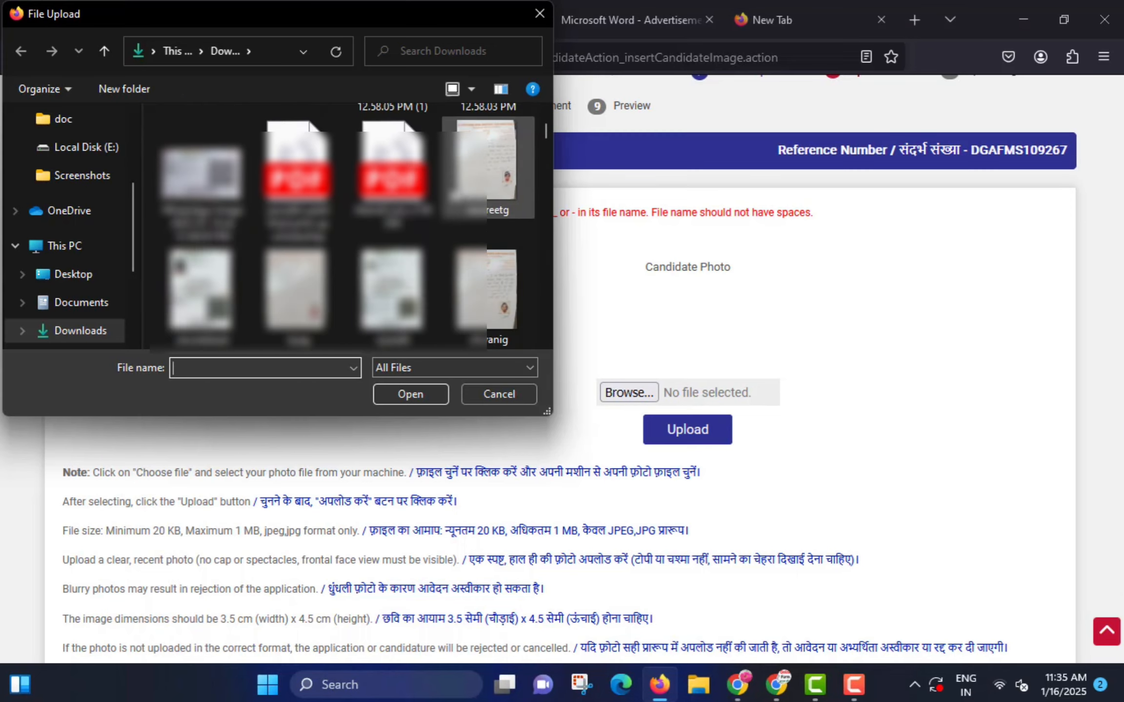
pyautogui.scroll(-3, 453, 195)
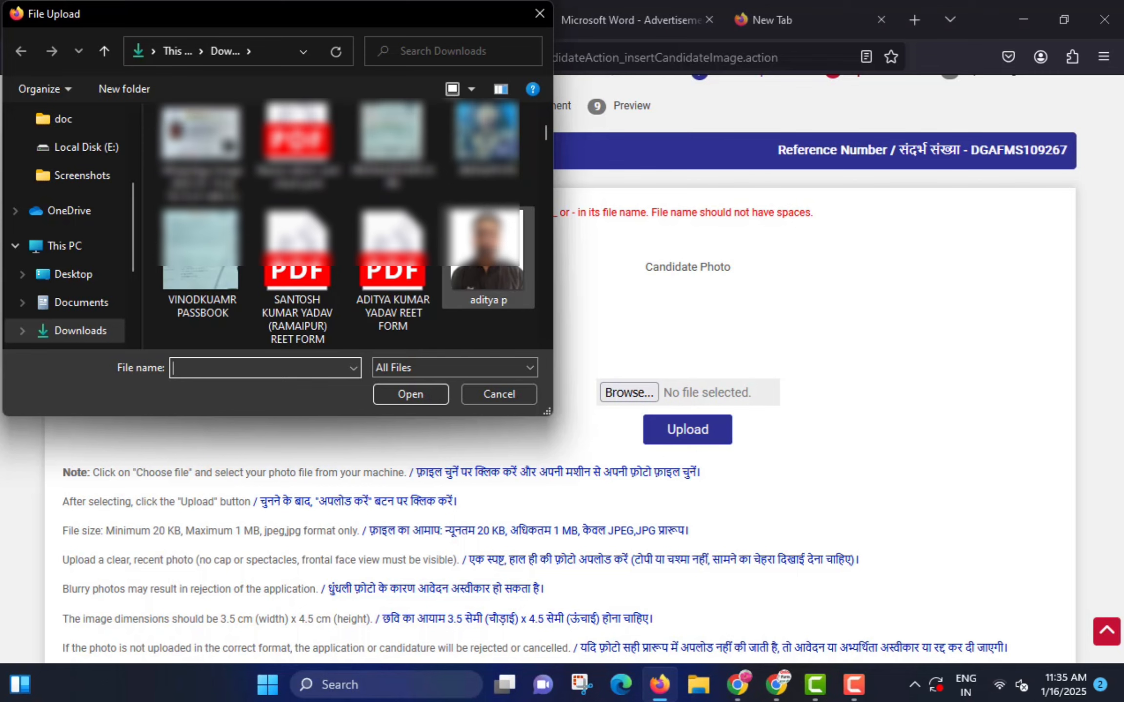
pyautogui.click(488, 254)
# - Rename the photo to a space-free file name, upload it and save
pyautogui.press('F2')
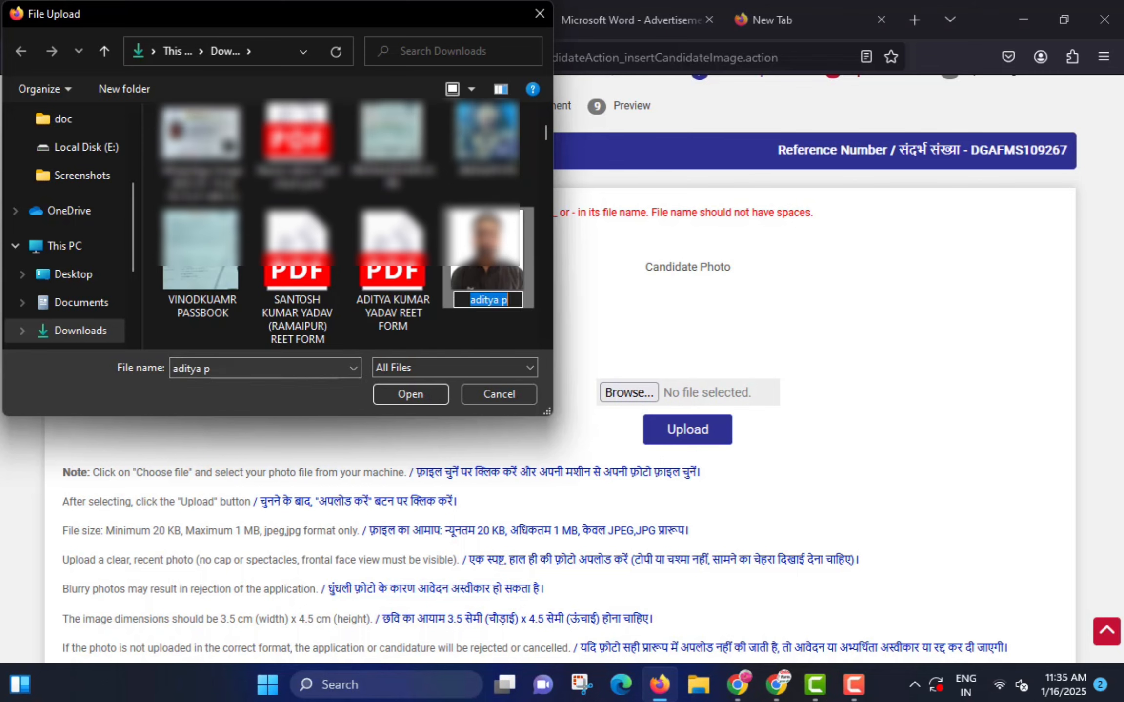
pyautogui.write('ADITY')
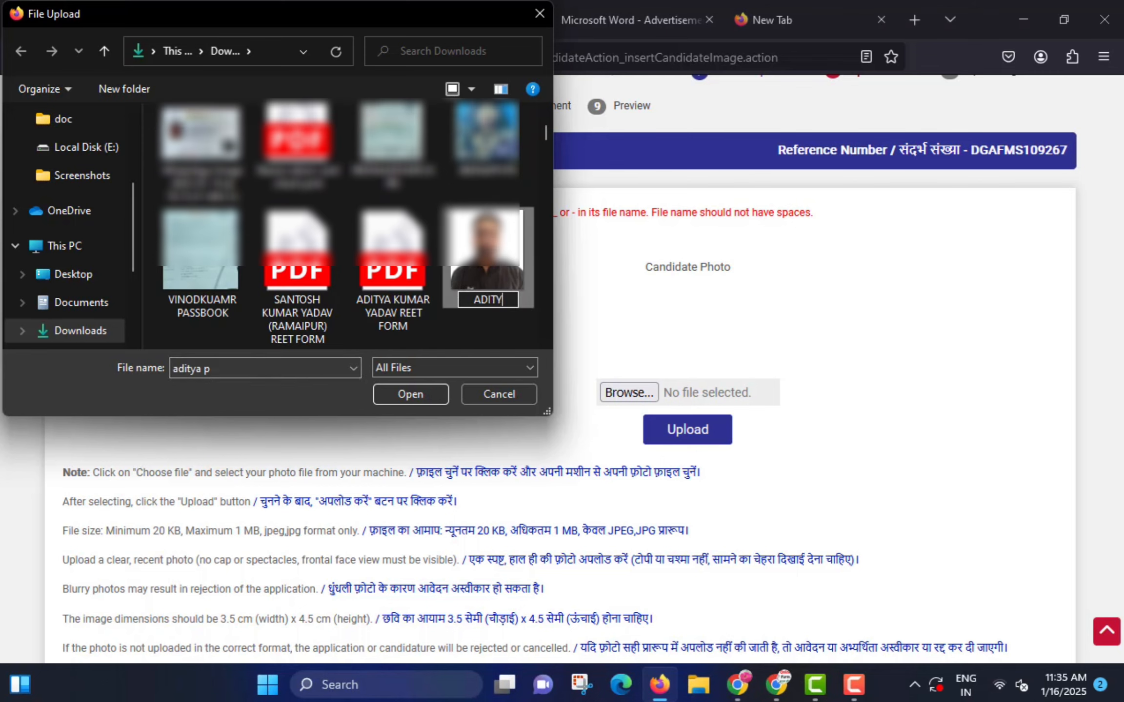
pyautogui.write('APHOTO')
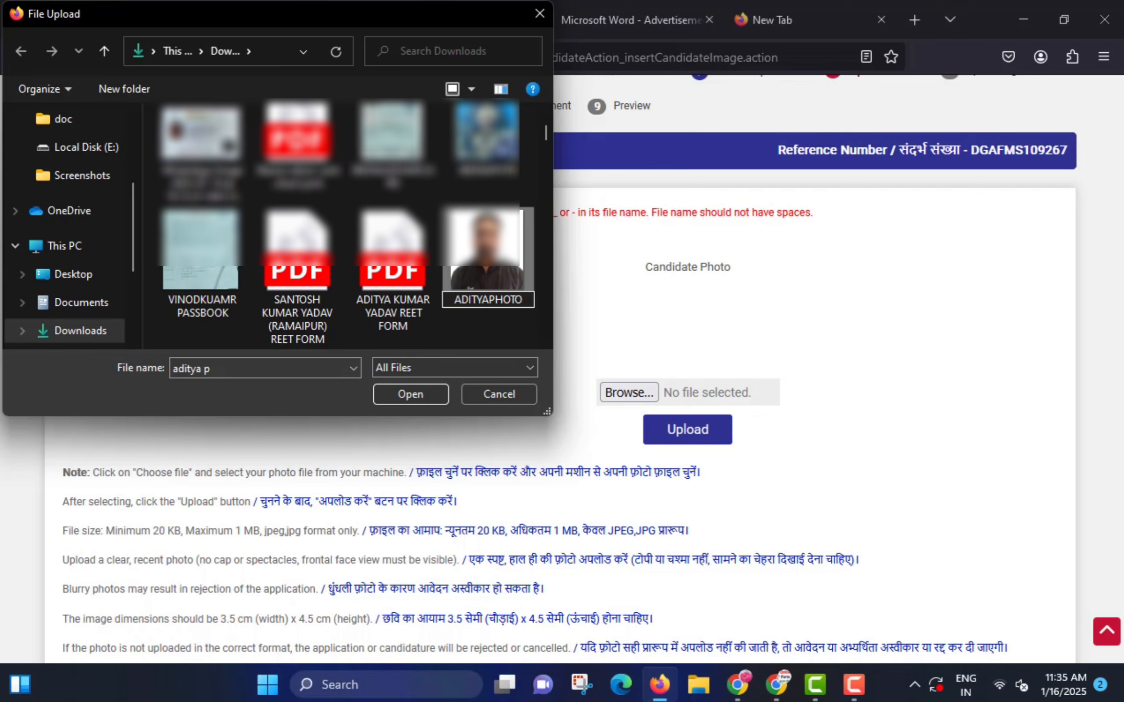
pyautogui.press('Return')
pyautogui.click(432, 391)
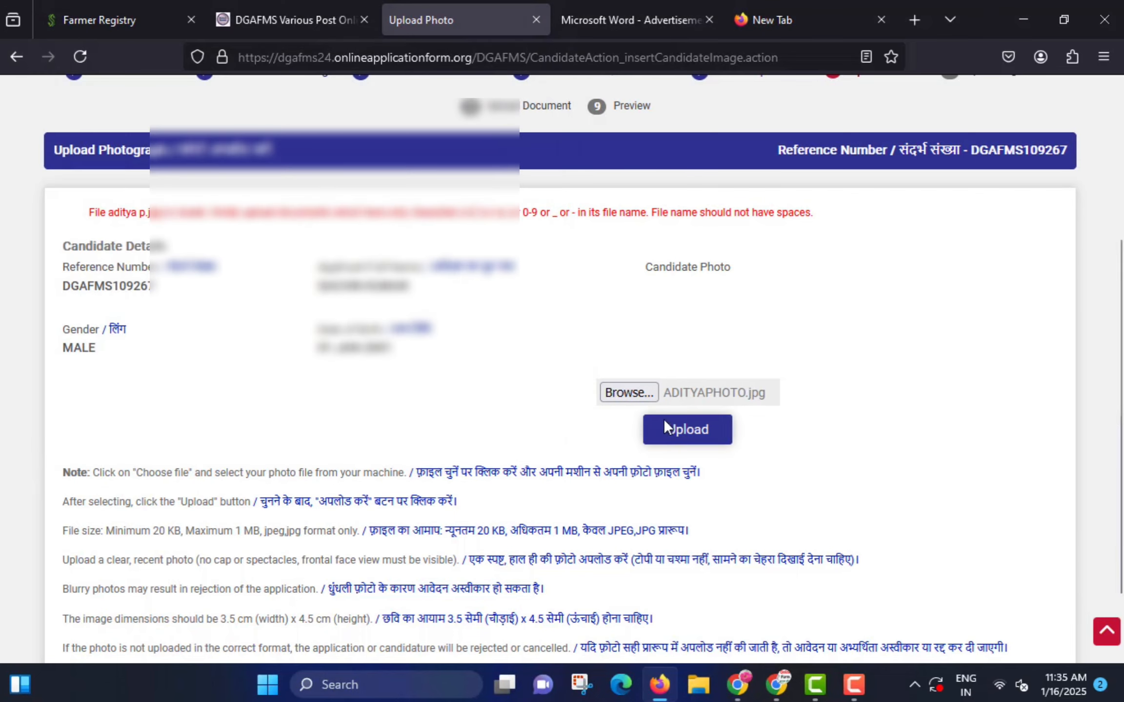
pyautogui.click(685, 429)
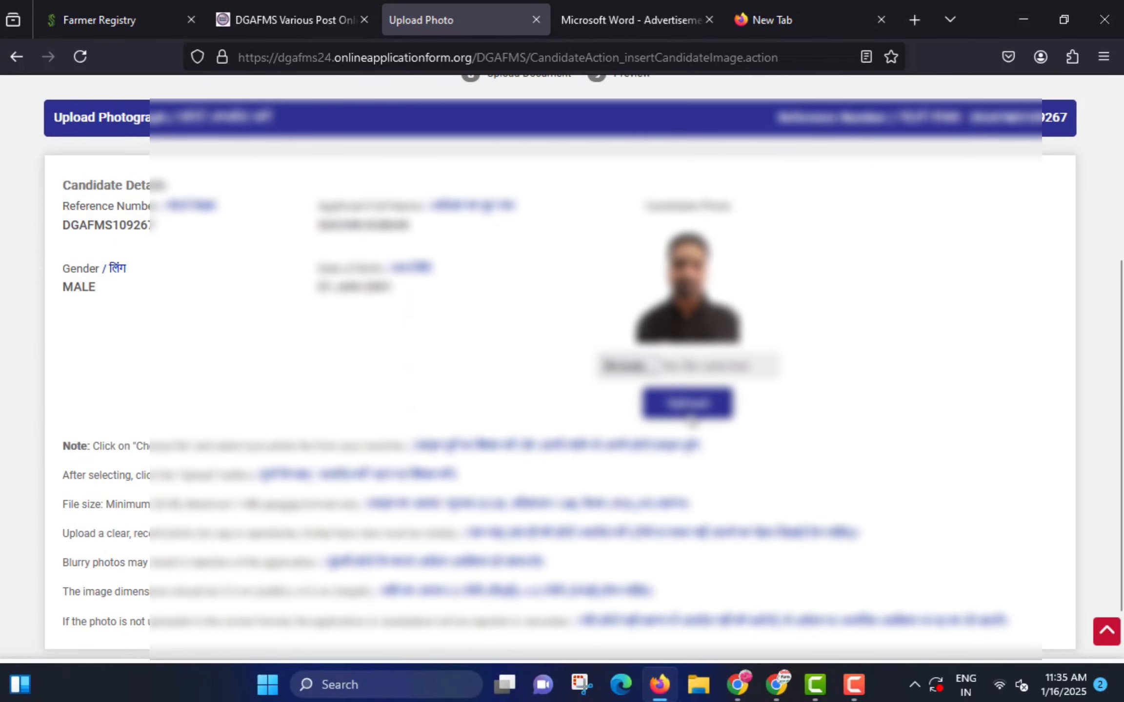
pyautogui.scroll(-2, 691, 421)
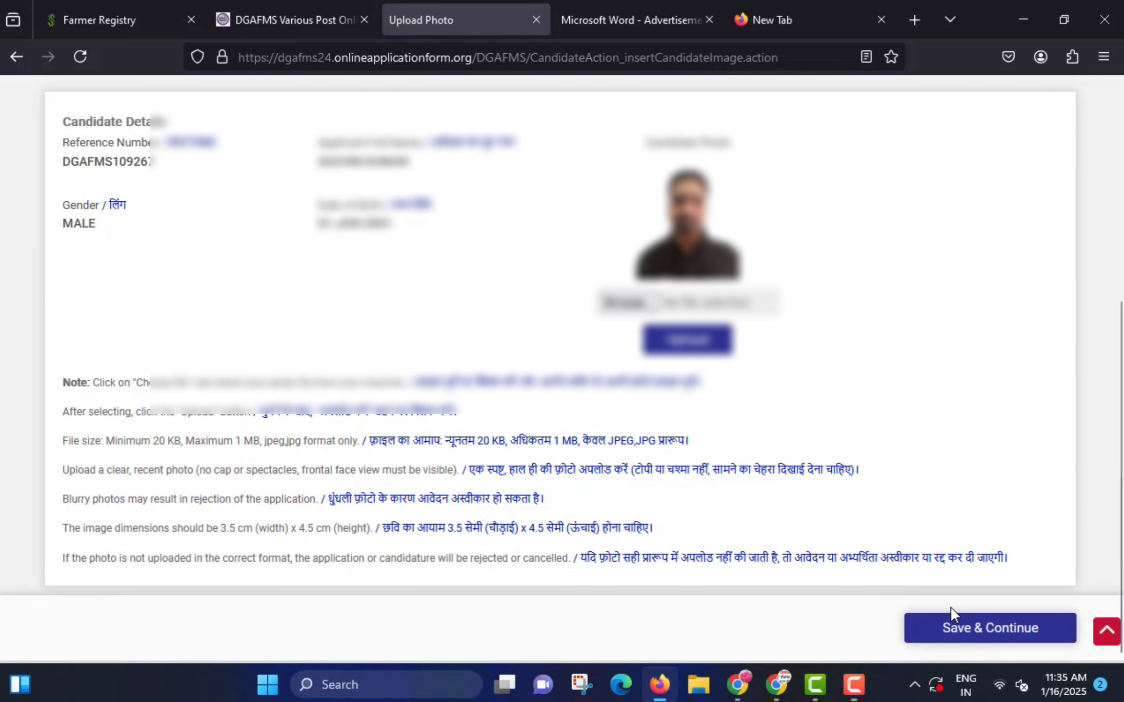
pyautogui.click(951, 620)
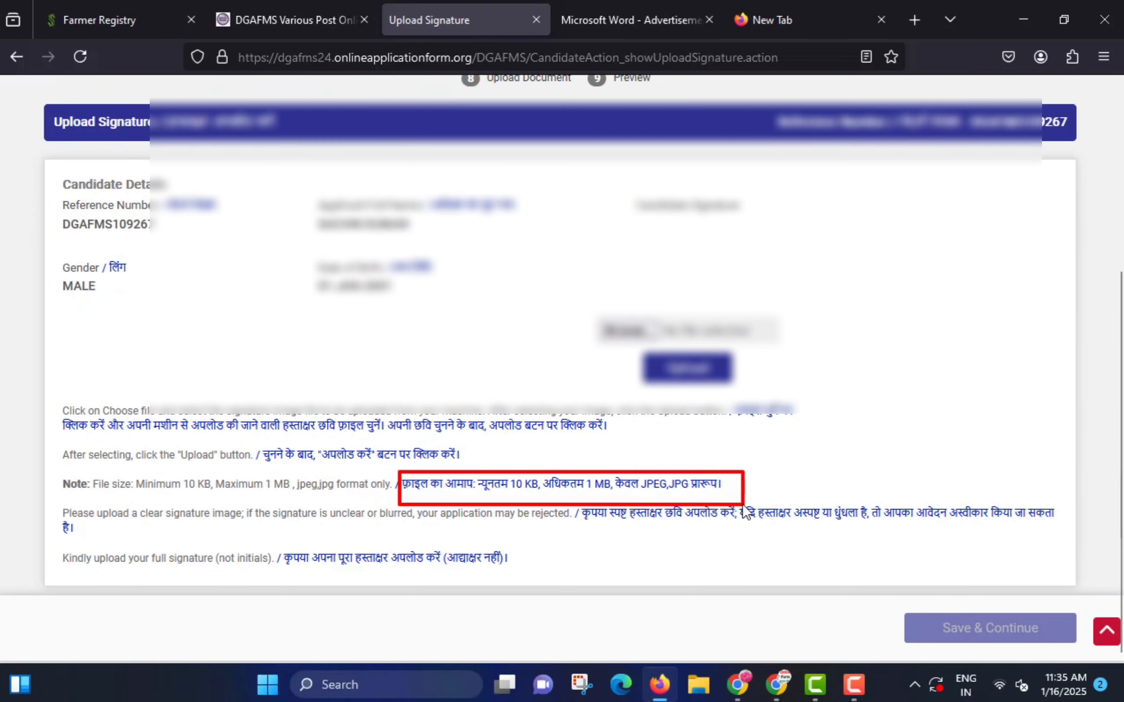
# - Choose the signature image, upload it and save to proceed to documents
pyautogui.click(650, 333)
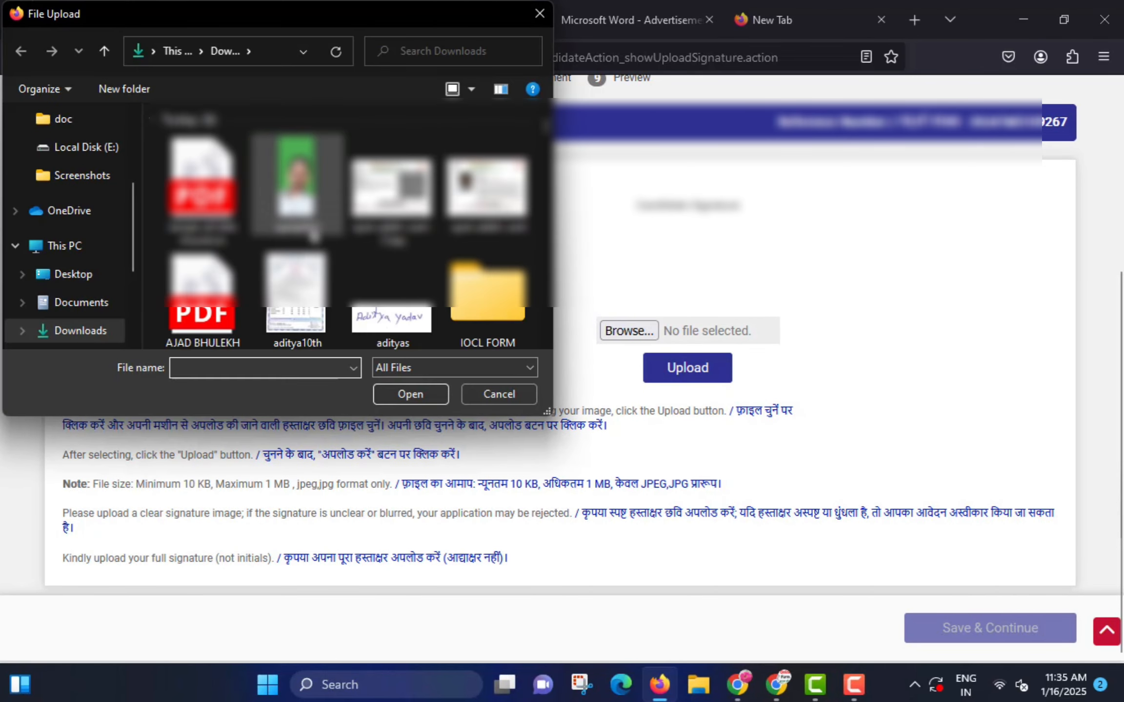
pyautogui.click(396, 314)
pyautogui.click(432, 395)
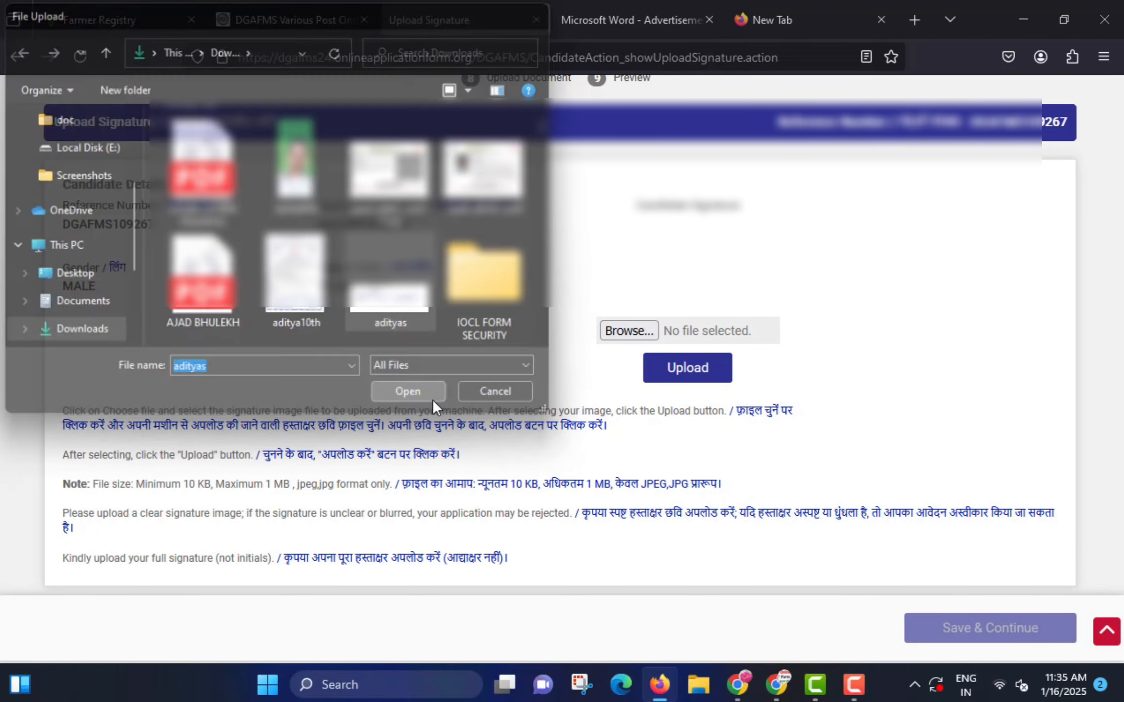
pyautogui.click(686, 372)
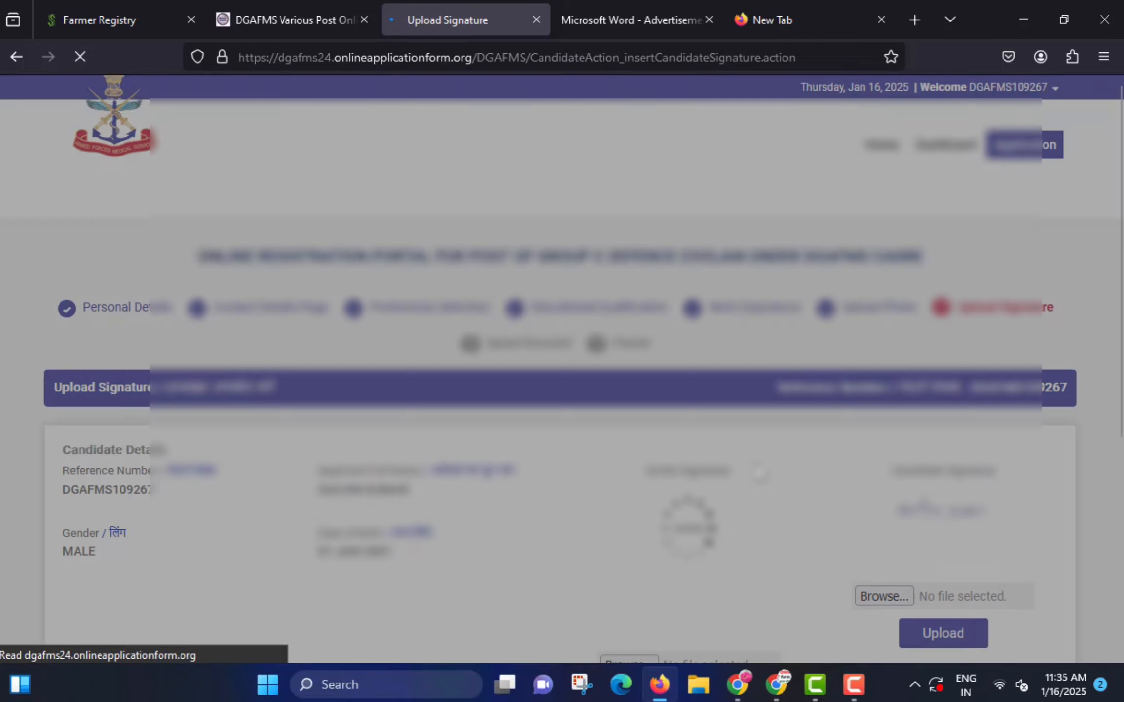
pyautogui.scroll(-3, 748, 464)
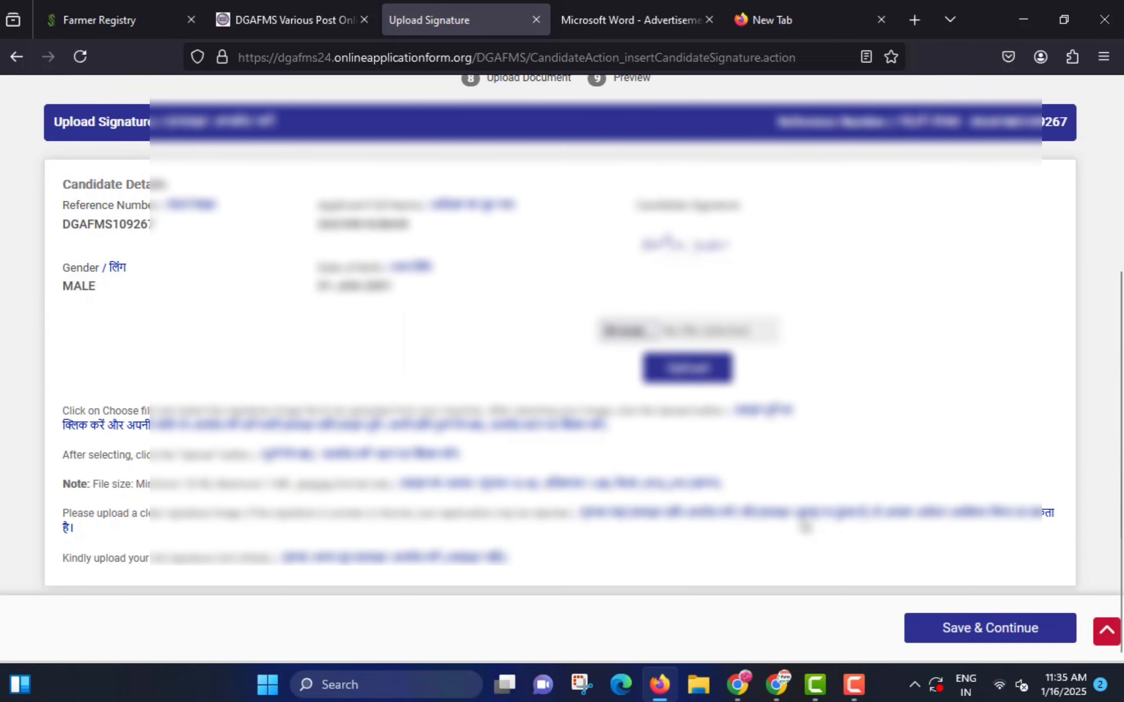
pyautogui.click(957, 632)
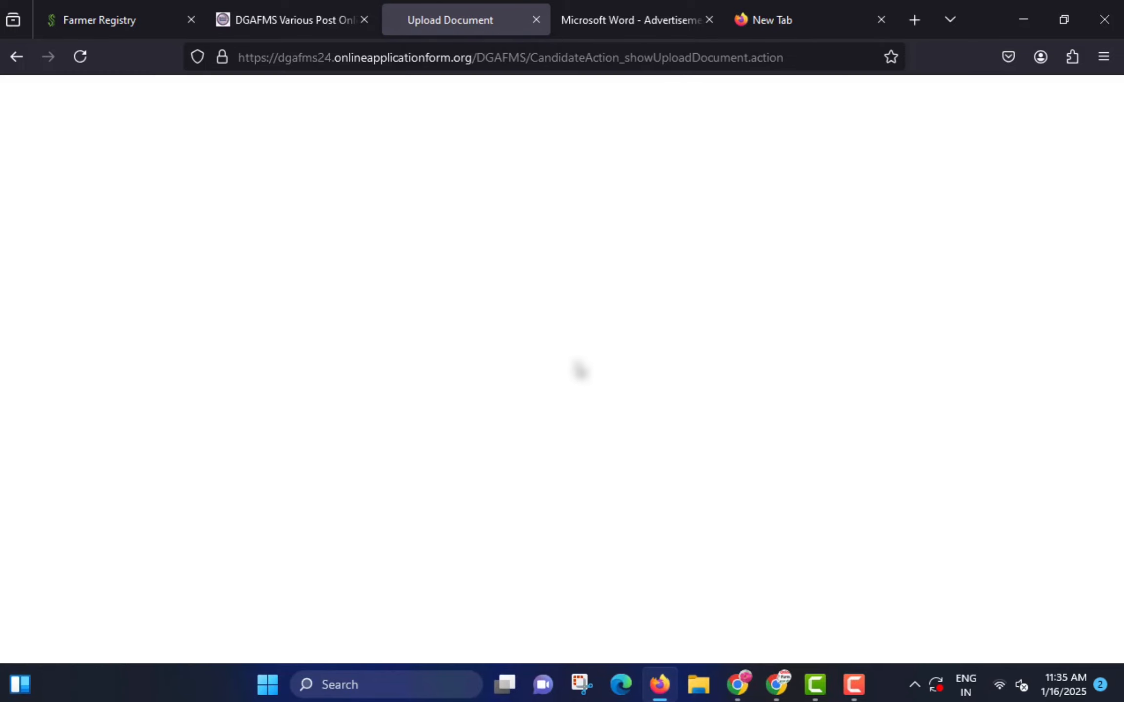
# - Highlight the five document rows: ID card, 10th, 12th, additional degree, and Caste / EWS certificates
pyautogui.scroll(-4, 572, 361)
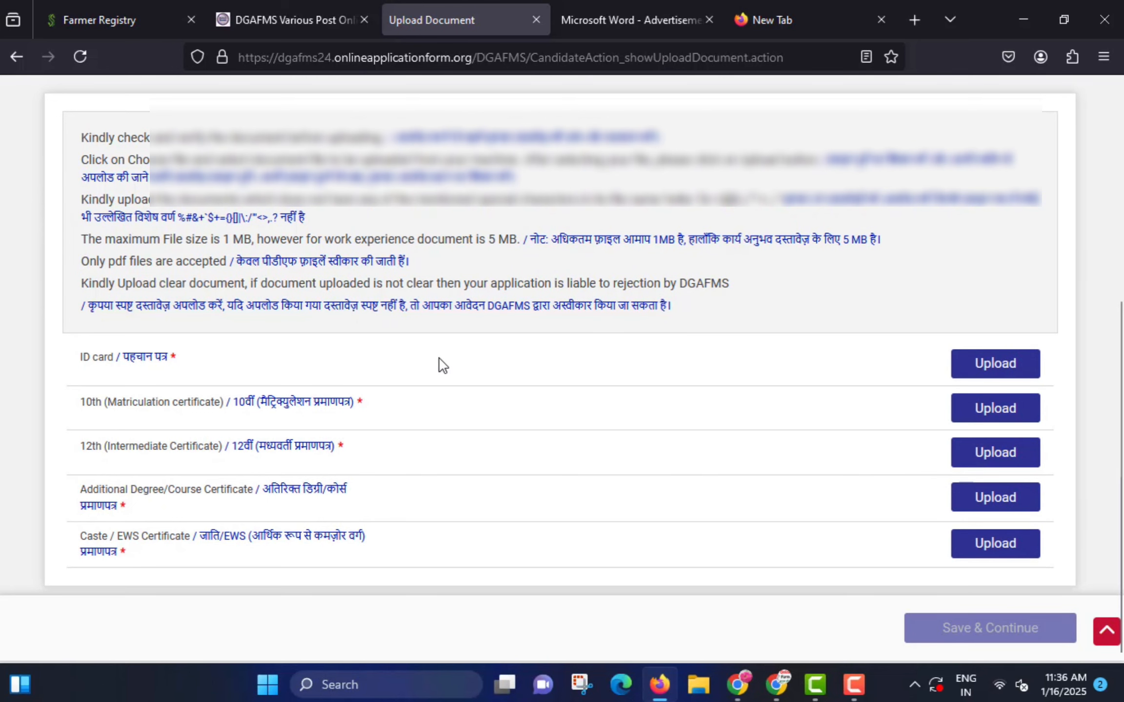
pyautogui.moveTo(94, 356); pyautogui.dragTo(218, 368)
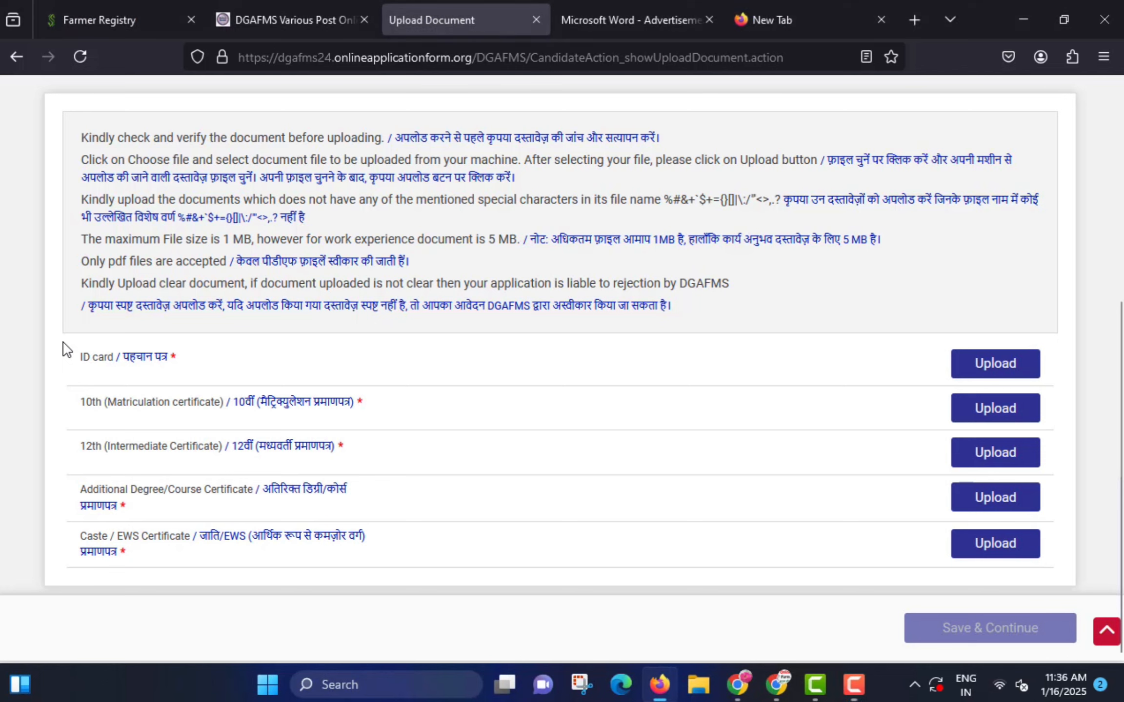
pyautogui.moveTo(65, 343); pyautogui.dragTo(202, 377)
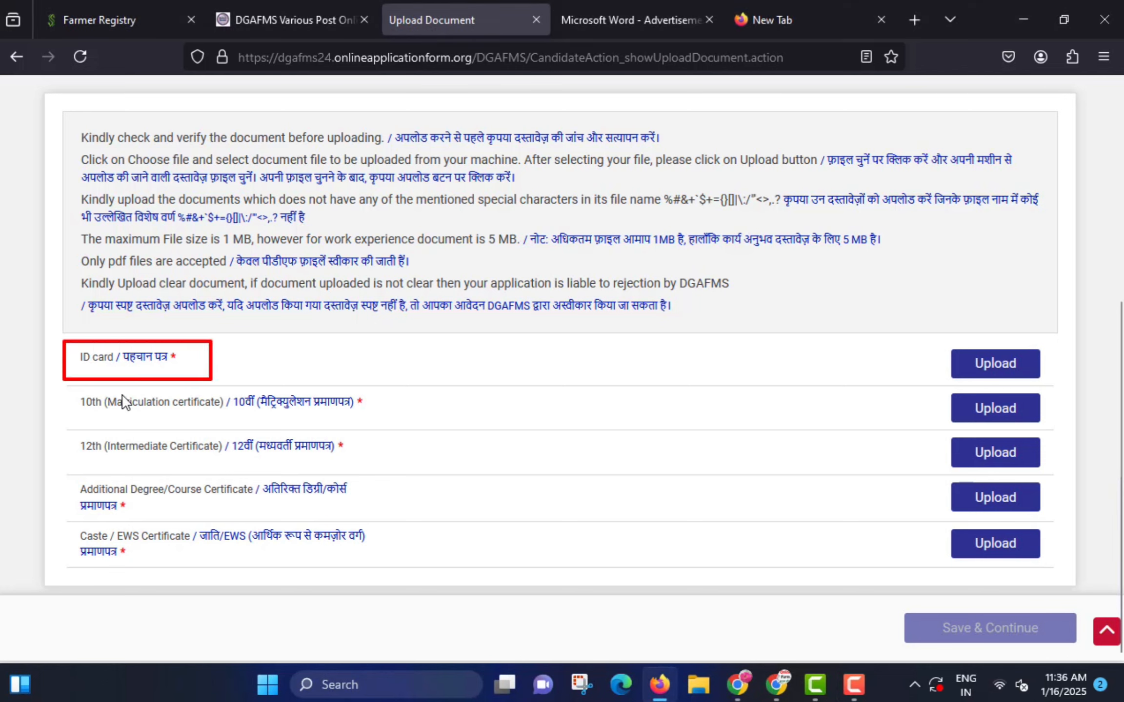
pyautogui.moveTo(63, 388)
pyautogui.mouseDown()
pyautogui.moveTo(238, 434)
pyautogui.moveTo(391, 425)
pyautogui.mouseUp()
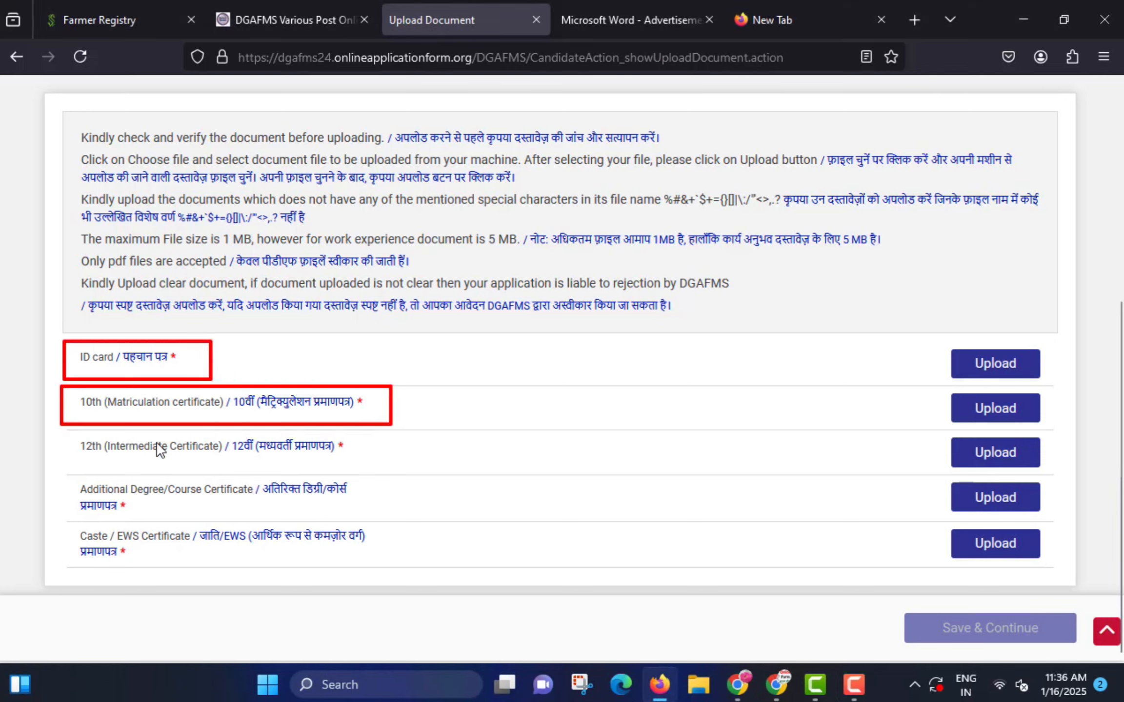
pyautogui.moveTo(68, 433)
pyautogui.mouseDown()
pyautogui.moveTo(189, 466)
pyautogui.moveTo(348, 471)
pyautogui.mouseUp()
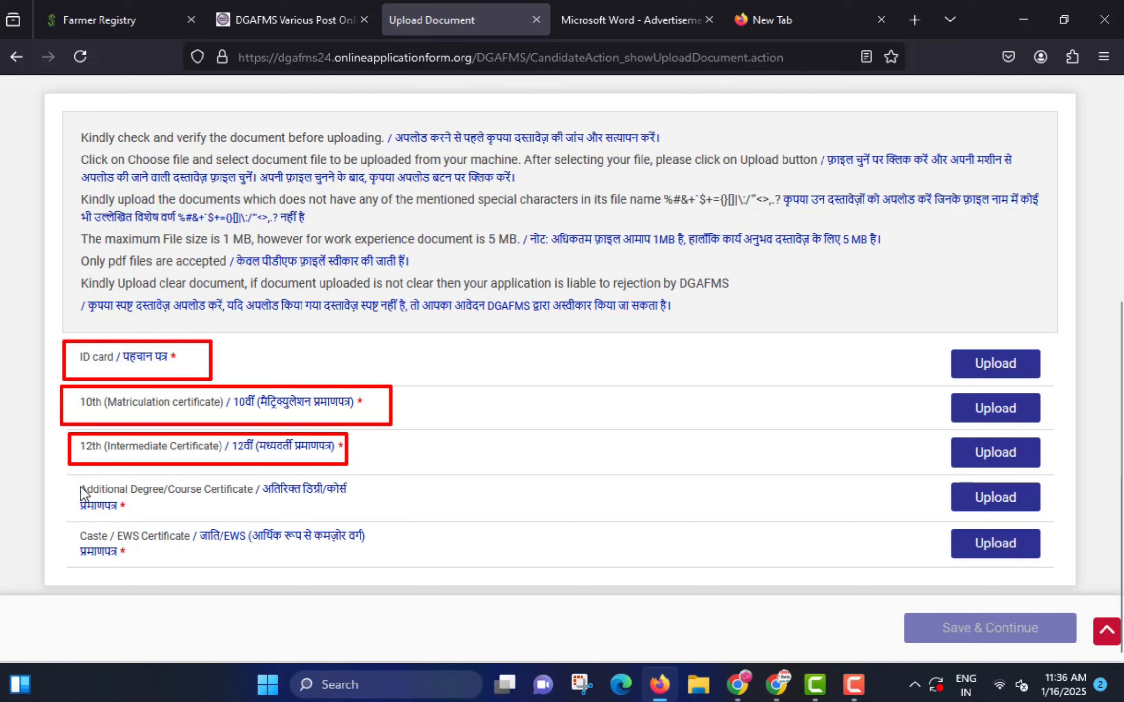
pyautogui.moveTo(63, 483)
pyautogui.mouseDown()
pyautogui.moveTo(364, 533)
pyautogui.moveTo(357, 523)
pyautogui.mouseUp()
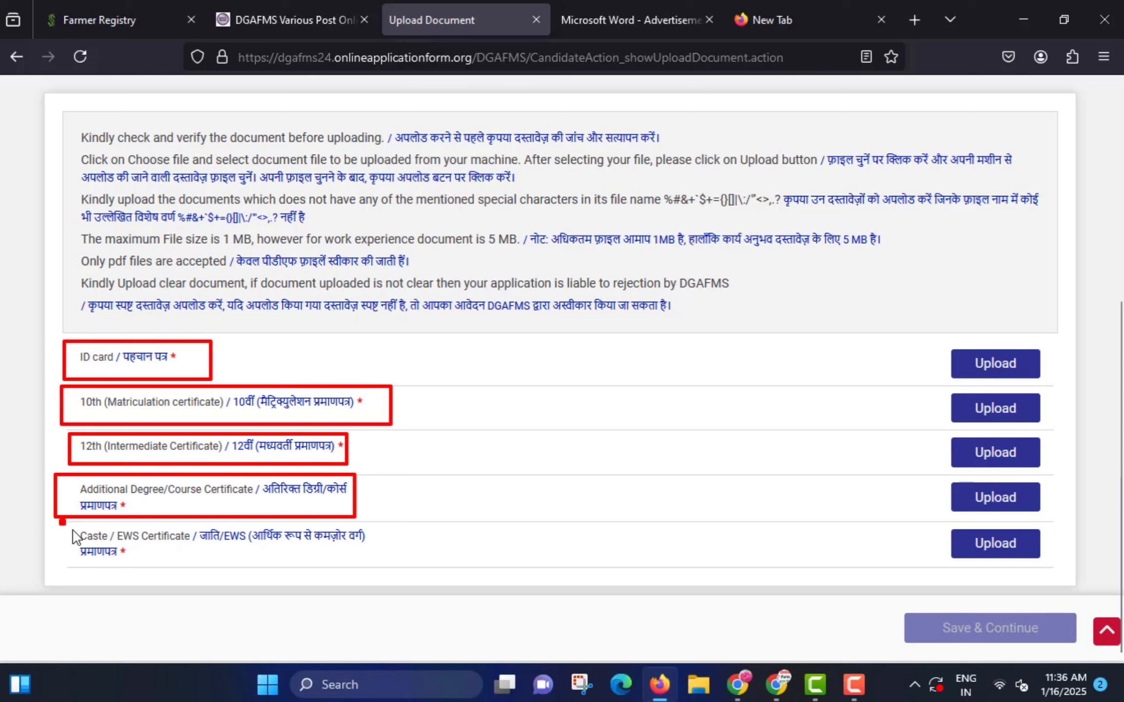
pyautogui.moveTo(72, 531)
pyautogui.mouseDown()
pyautogui.moveTo(272, 568)
pyautogui.moveTo(377, 566)
pyautogui.mouseUp()
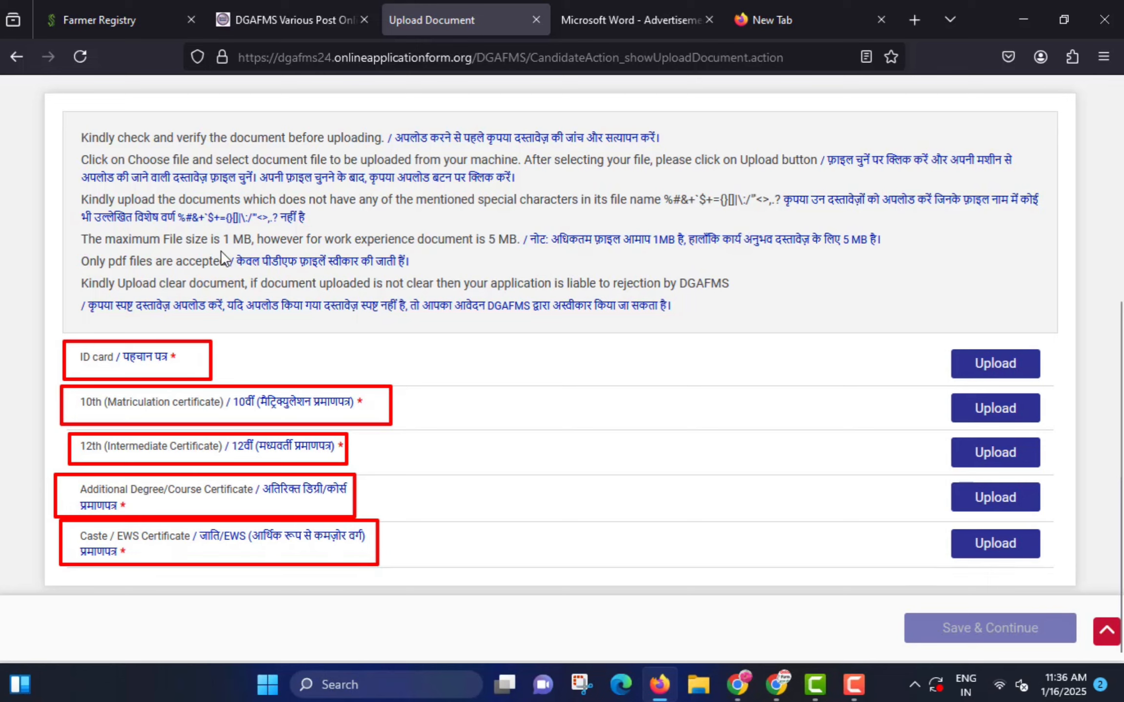
# - Point out that only PDF files up to 1MB are accepted
pyautogui.moveTo(220, 250)
pyautogui.mouseDown()
pyautogui.moveTo(291, 275)
pyautogui.moveTo(379, 275)
pyautogui.mouseUp()
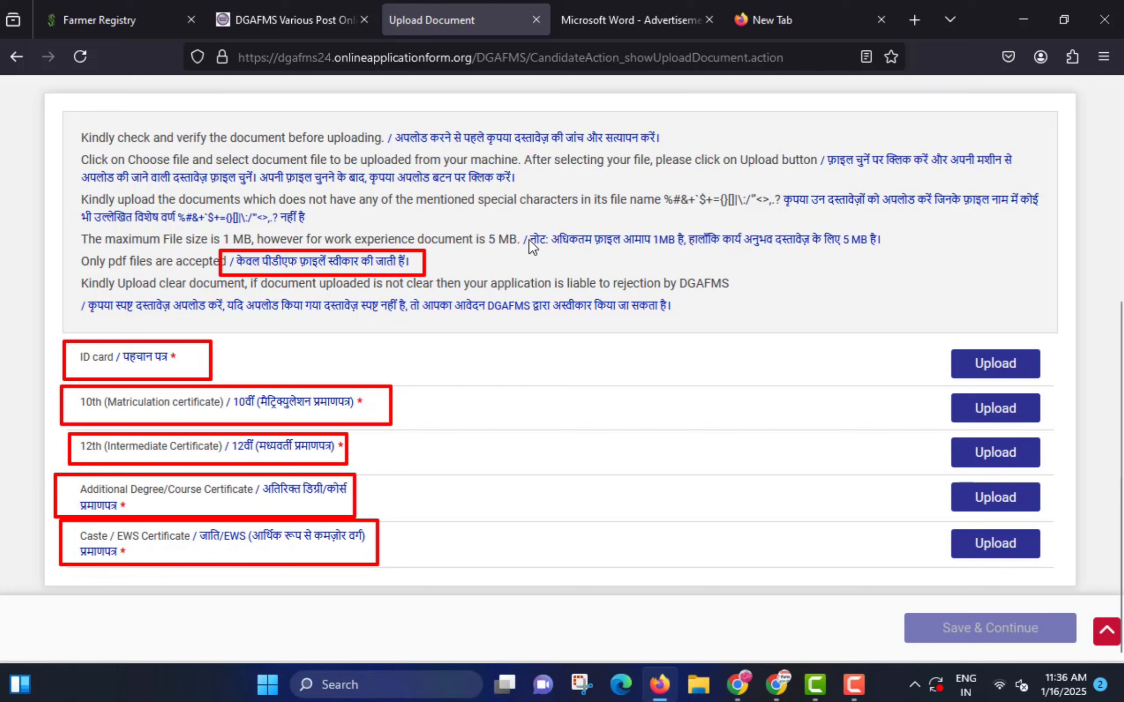
pyautogui.moveTo(516, 221); pyautogui.dragTo(710, 257)
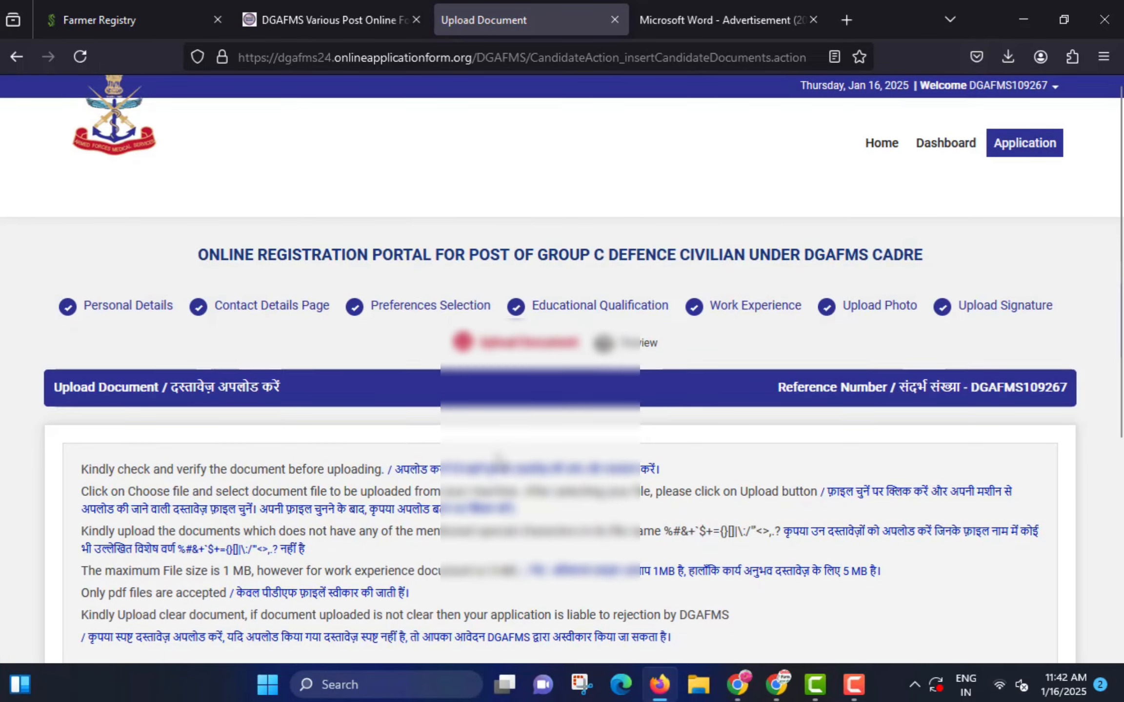
pyautogui.scroll(-5, 498, 461)
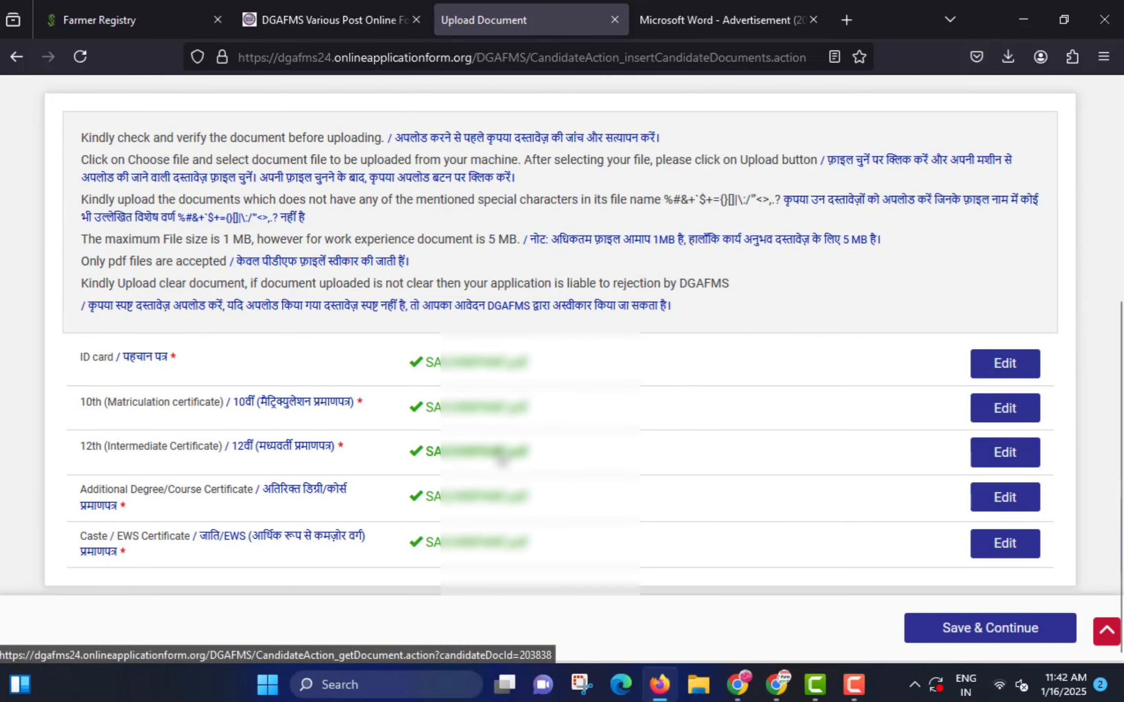
# - Save the uploaded documents and continue to the Preview page
pyautogui.click(977, 626)
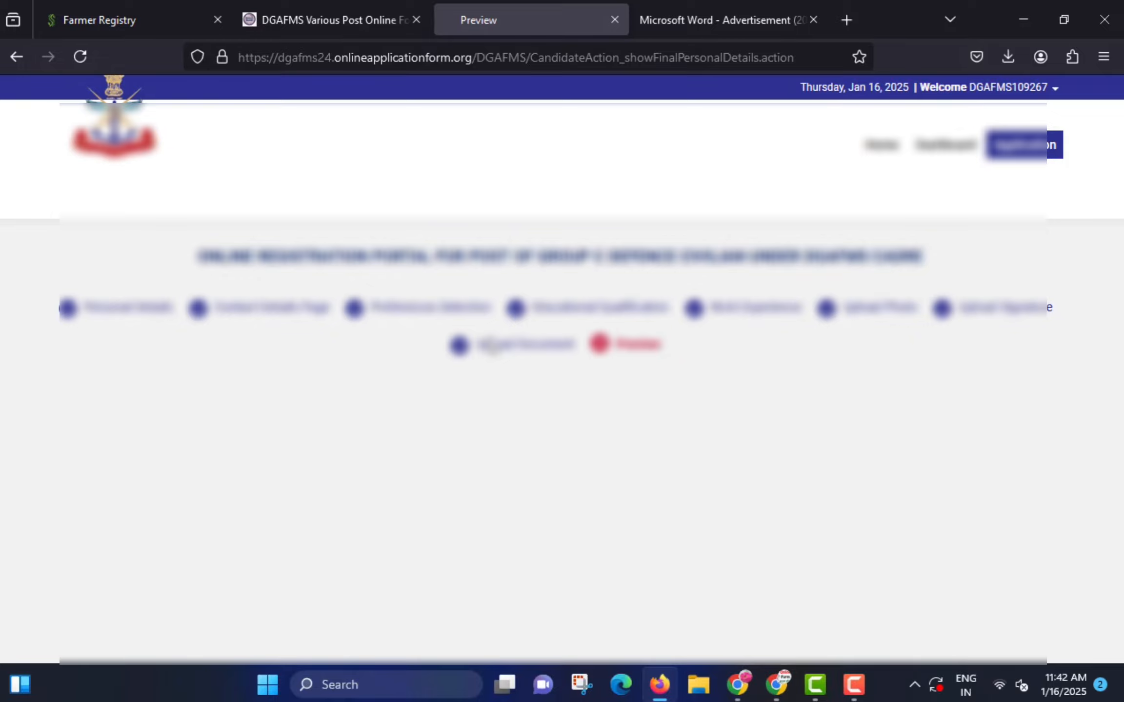
pyautogui.scroll(-8, 497, 353)
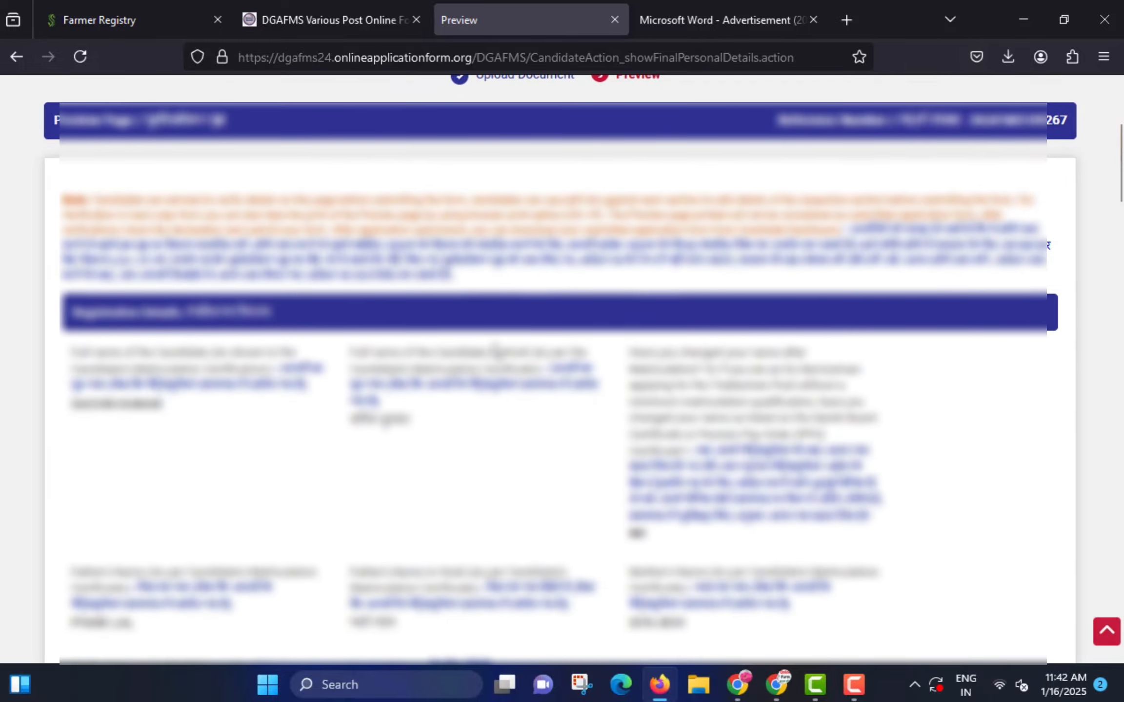
pyautogui.scroll(-20, 495, 352)
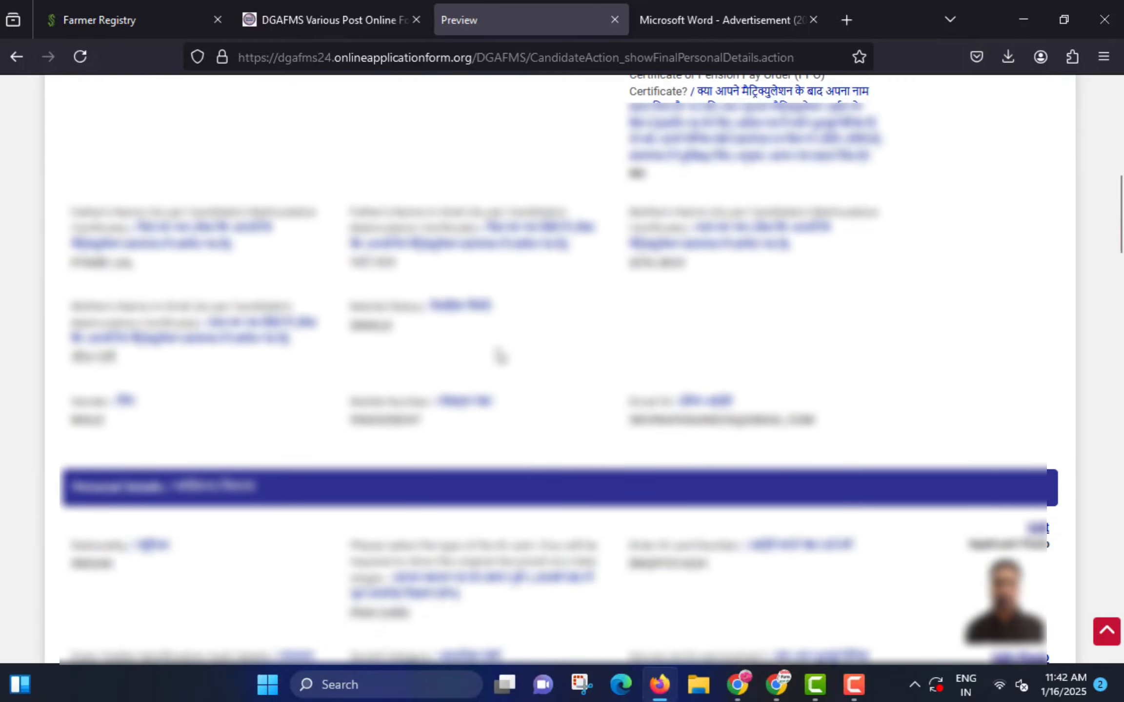
pyautogui.scroll(-20, 500, 356)
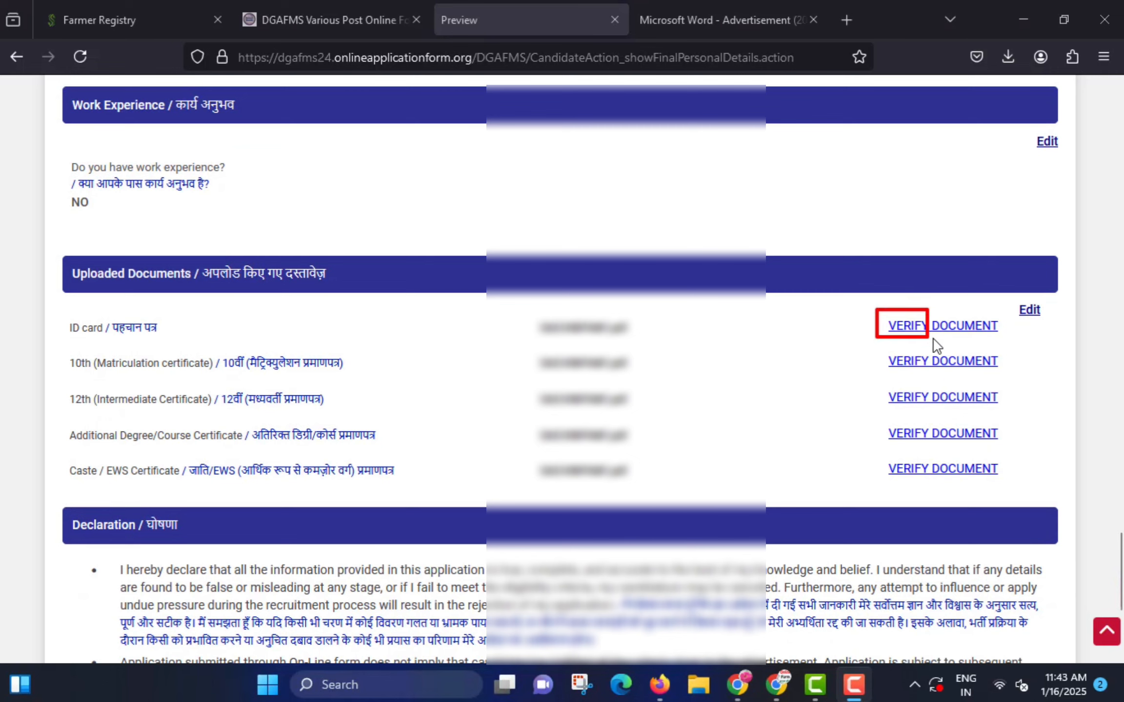
# - Verify and confirm the uploaded ID card, 10th certificate and remaining documents
pyautogui.click(946, 328)
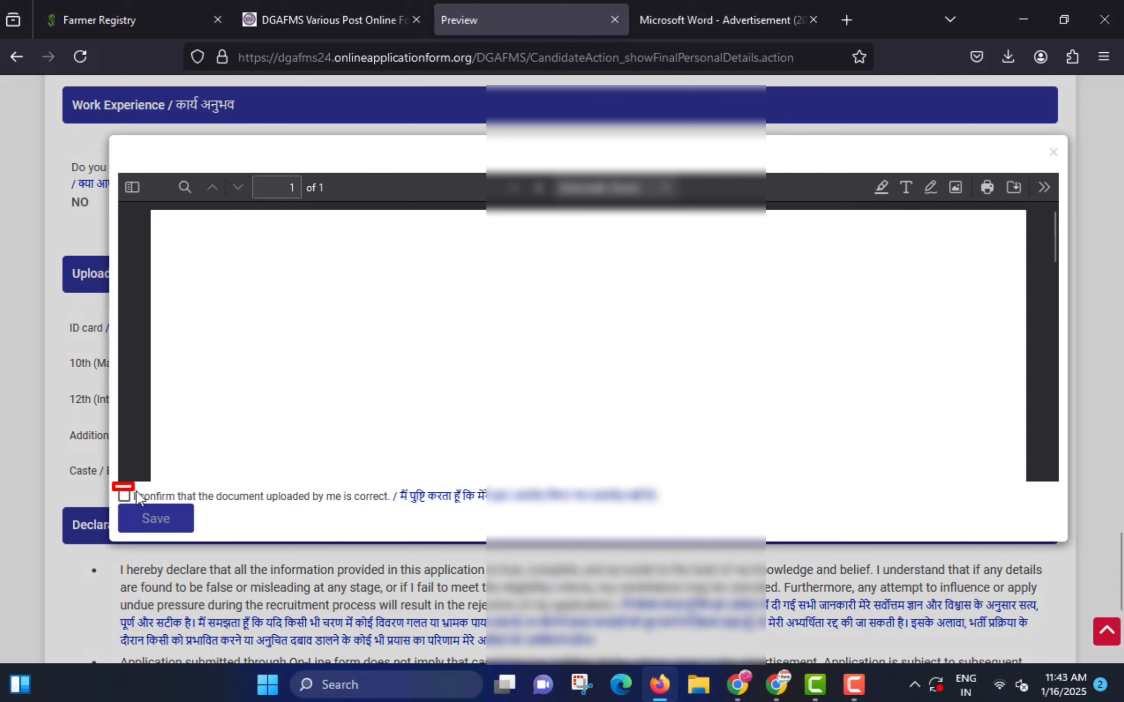
pyautogui.click(122, 495)
pyautogui.click(143, 512)
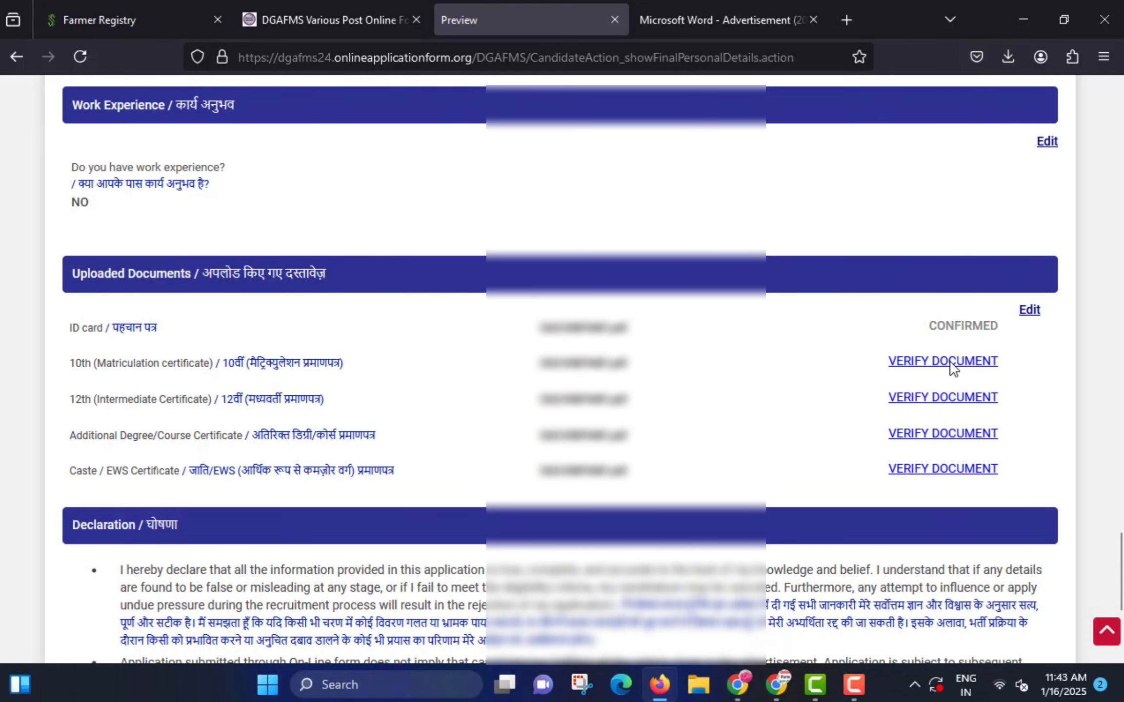
pyautogui.click(952, 367)
pyautogui.click(124, 496)
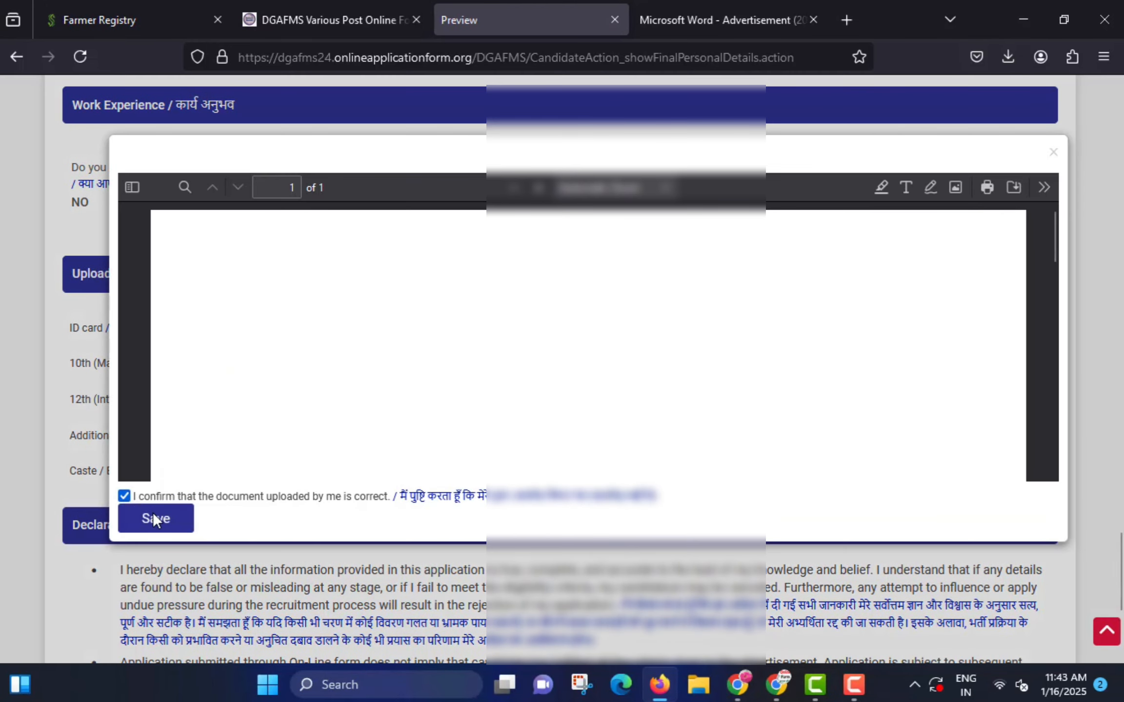
pyautogui.click(157, 517)
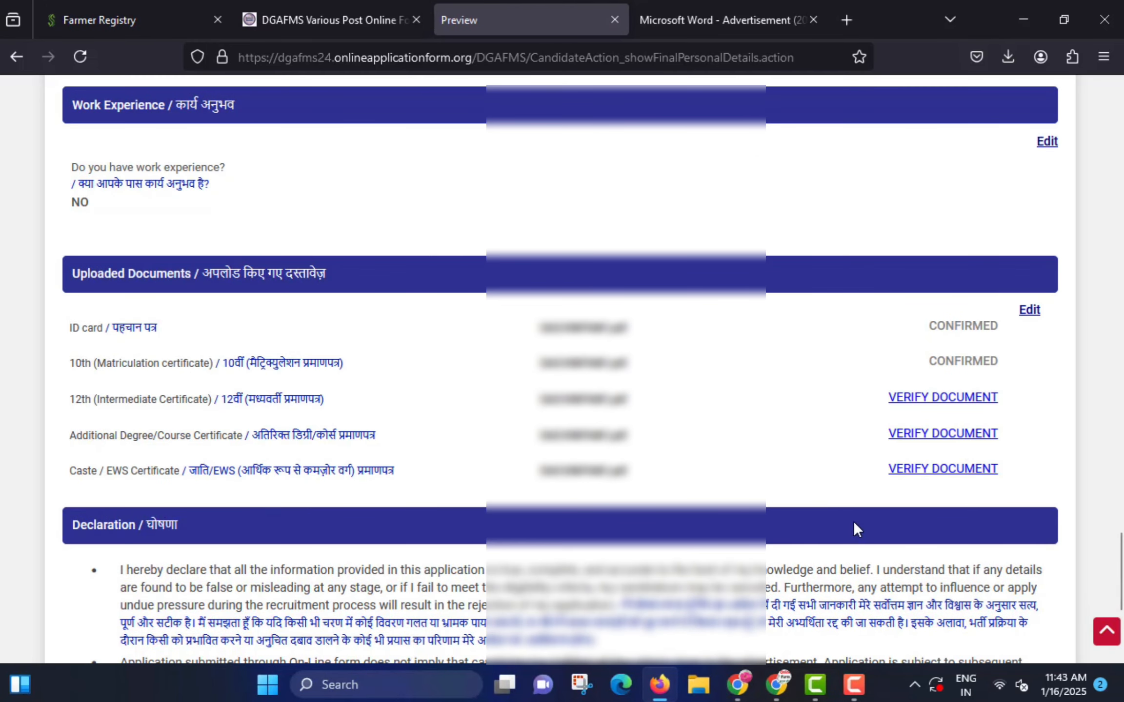
pyautogui.click(943, 469)
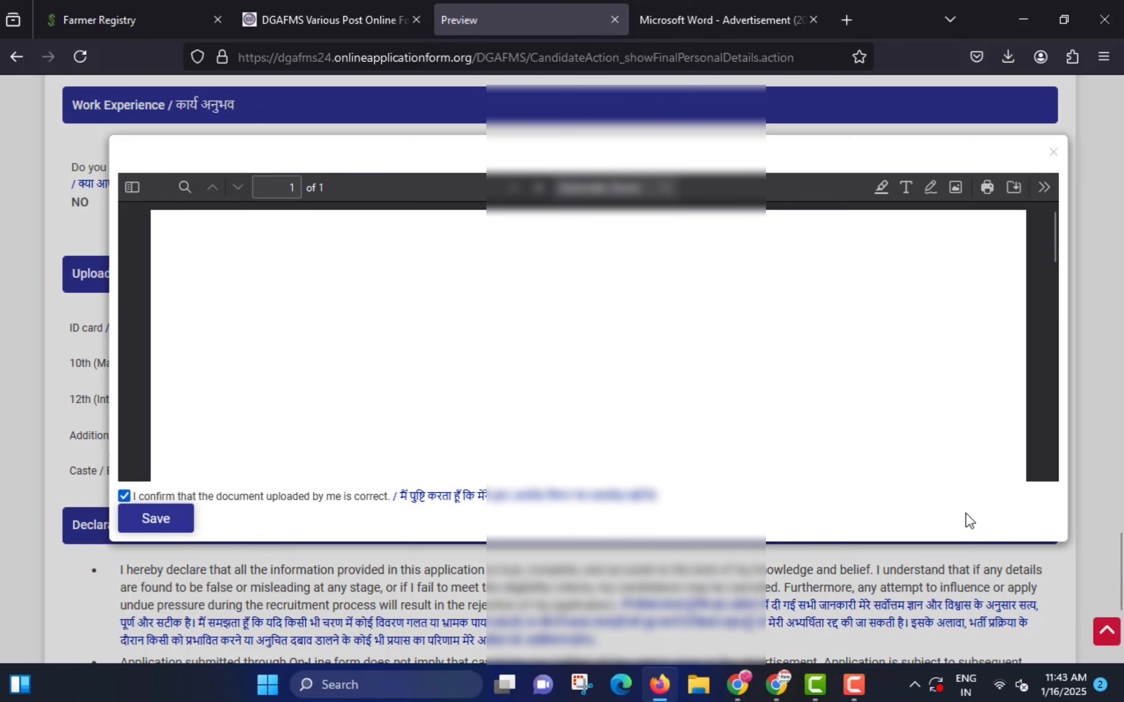
pyautogui.click(507, 543)
# - Tick the final declaration checkbox so the declarations are accepted
pyautogui.scroll(-2, 749, 467)
pyautogui.scroll(-5, 749, 468)
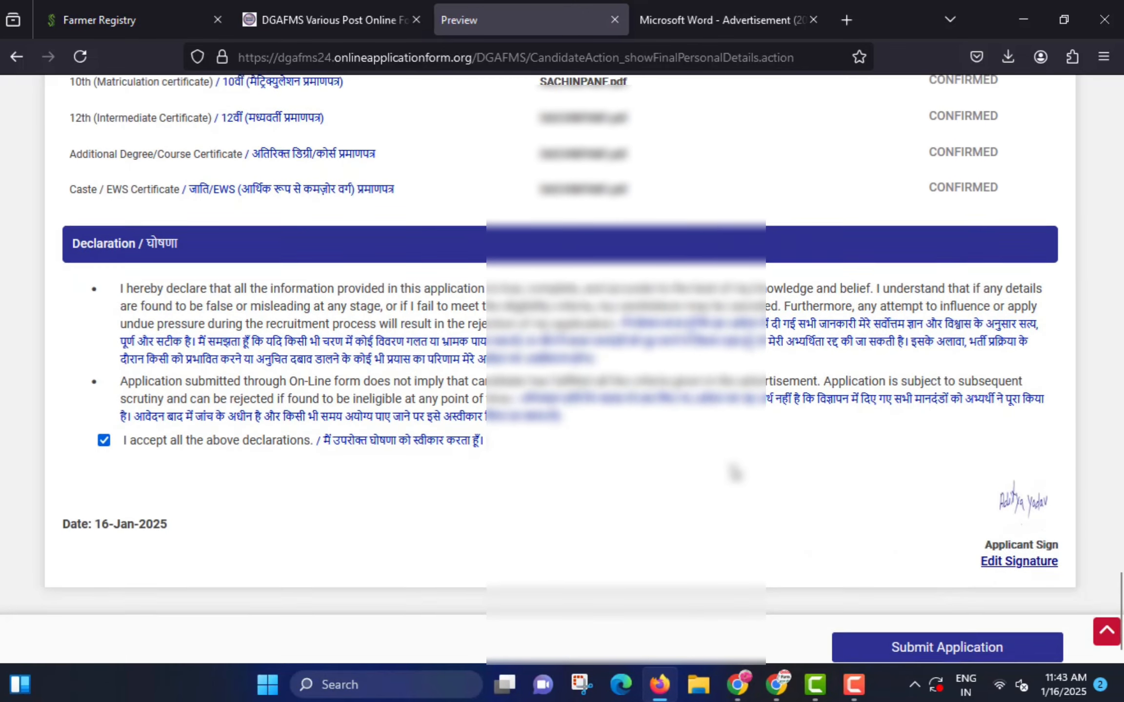
pyautogui.click(103, 420)
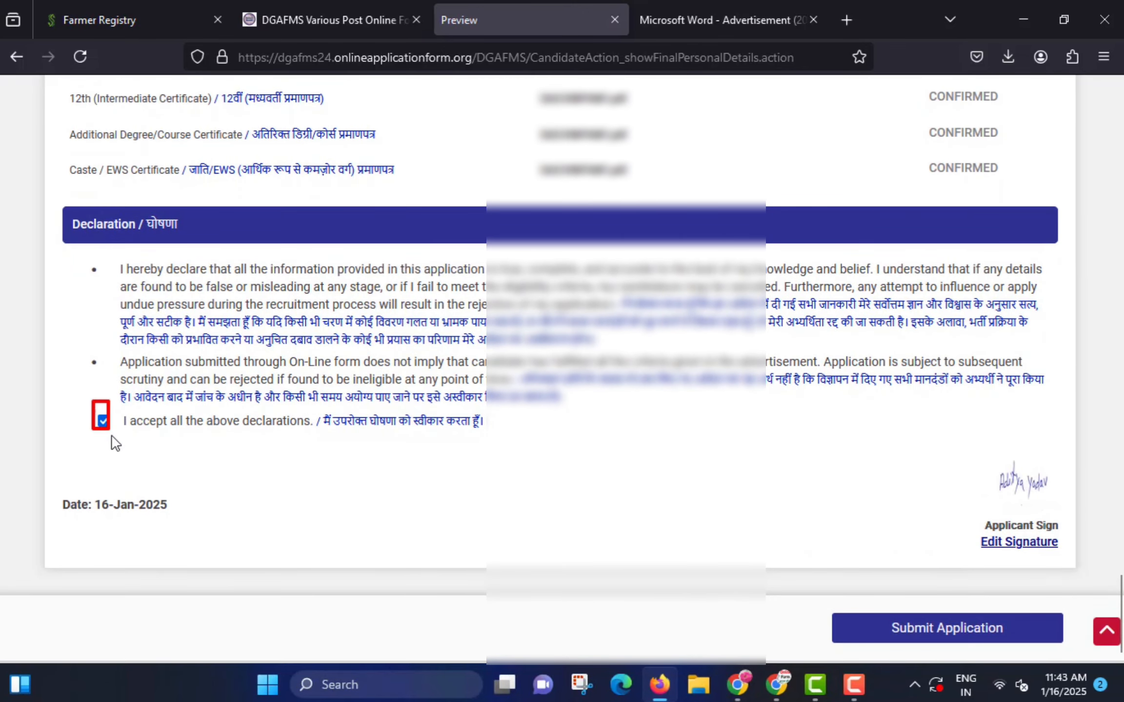
pyautogui.click(105, 422)
pyautogui.click(105, 423)
pyautogui.click(105, 423)
# - Submit the application after accepting the submission declaration in the popup
pyautogui.click(947, 626)
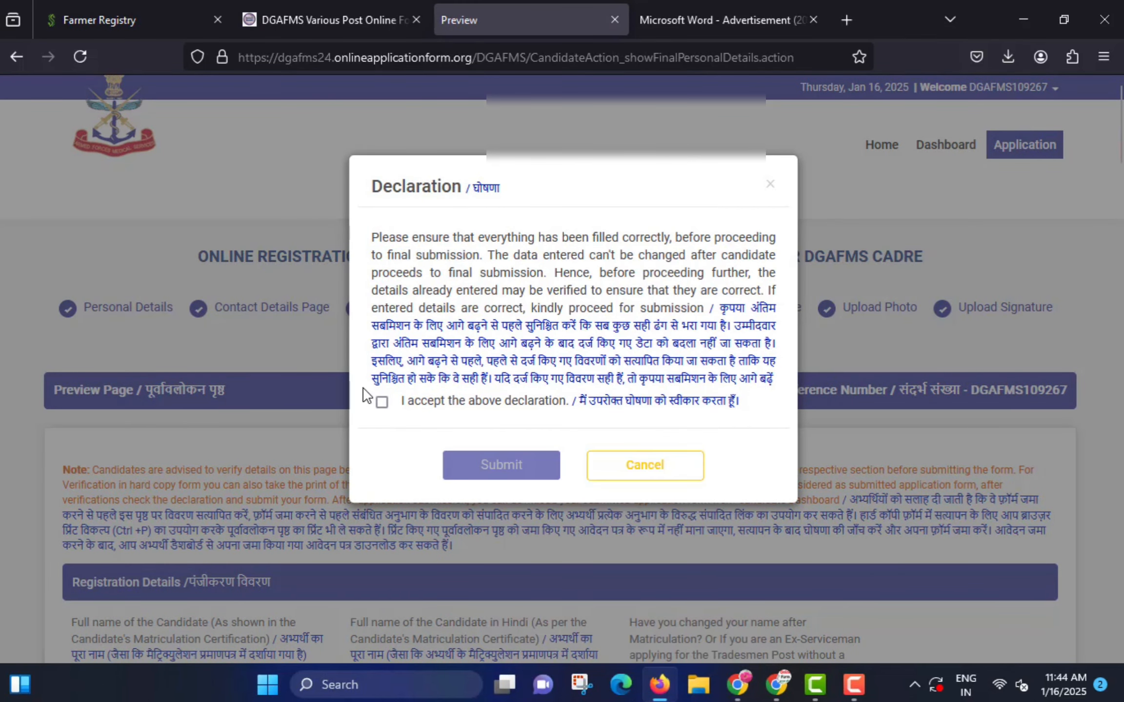
pyautogui.click(381, 403)
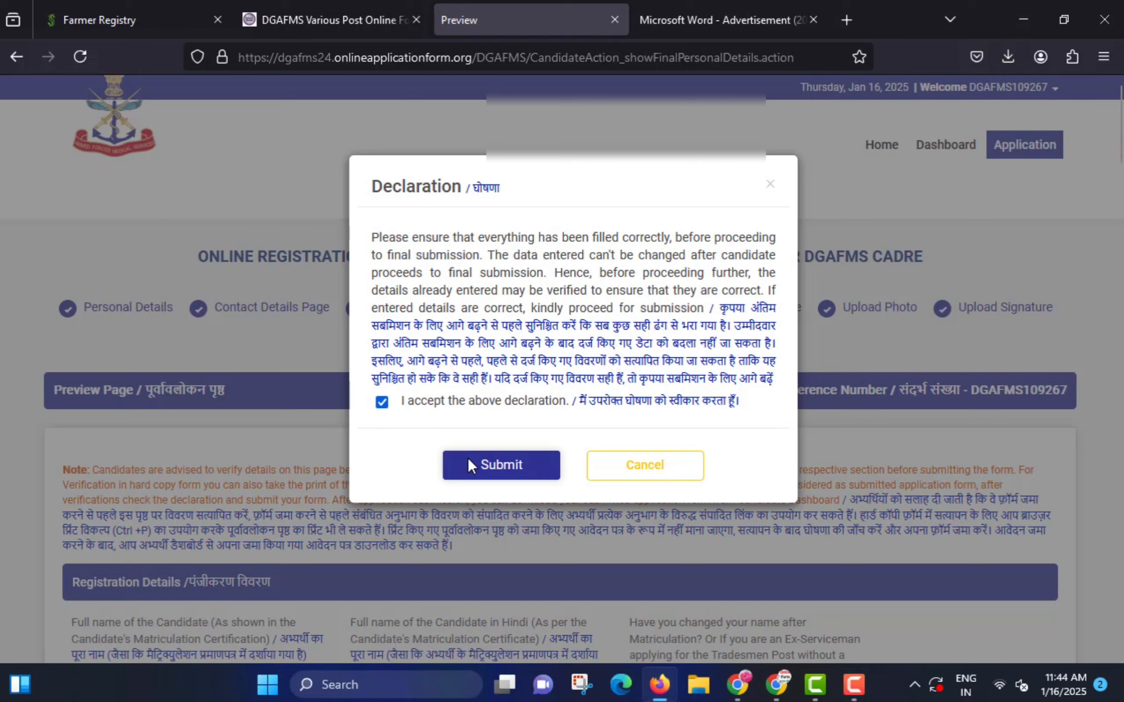
pyautogui.click(517, 463)
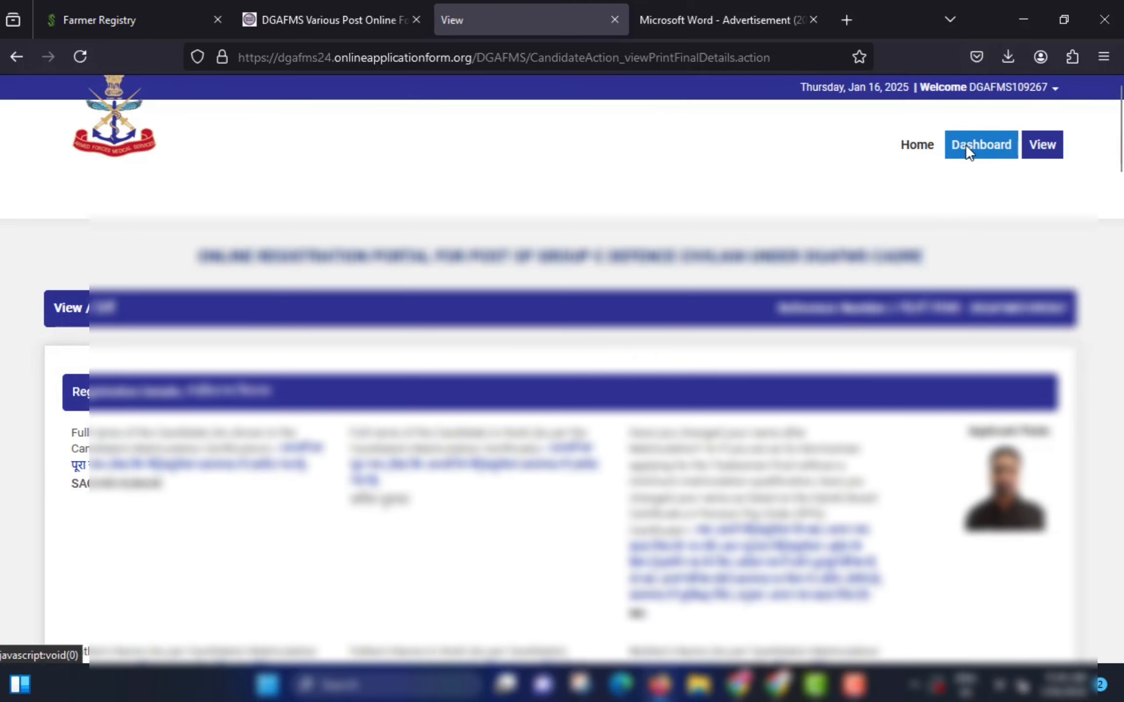
# - Return to the dashboard and open the printable APPLICATION FORM link
pyautogui.click(965, 144)
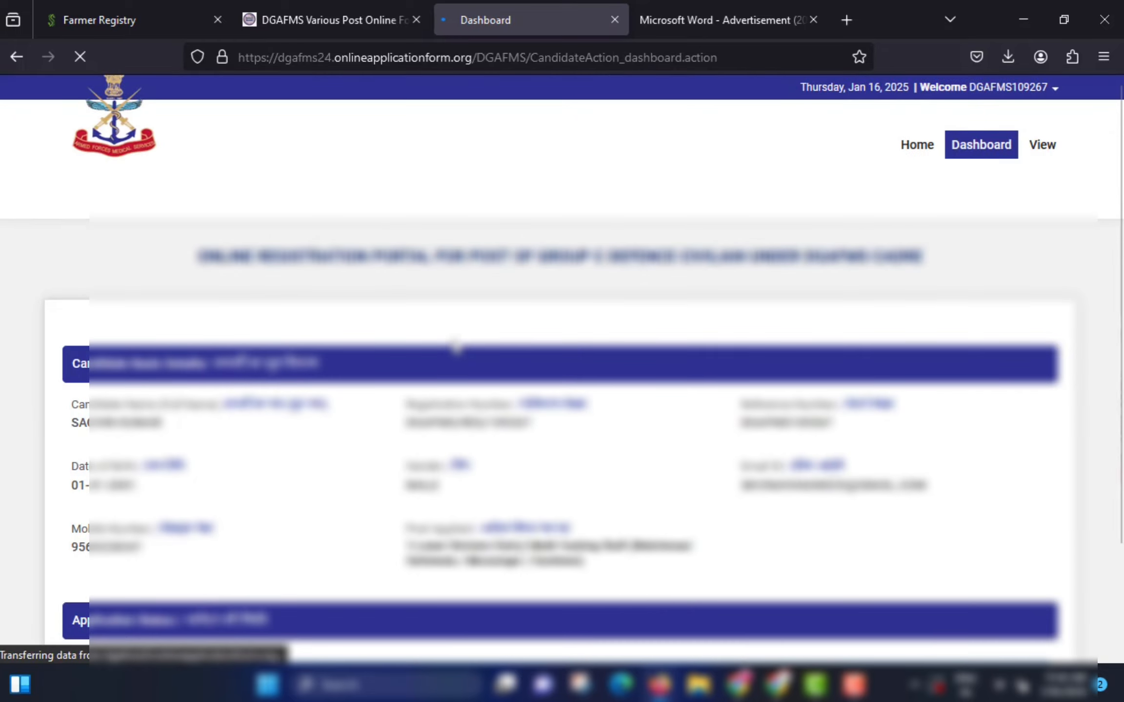
pyautogui.scroll(-2, 463, 359)
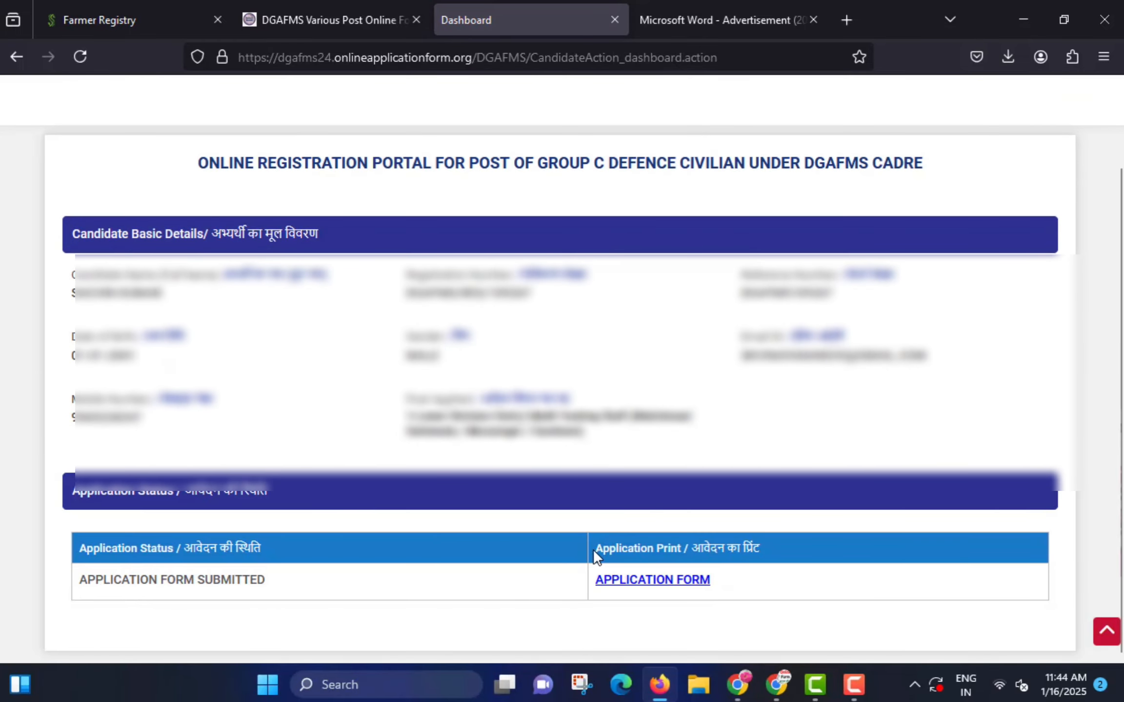
pyautogui.click(672, 580)
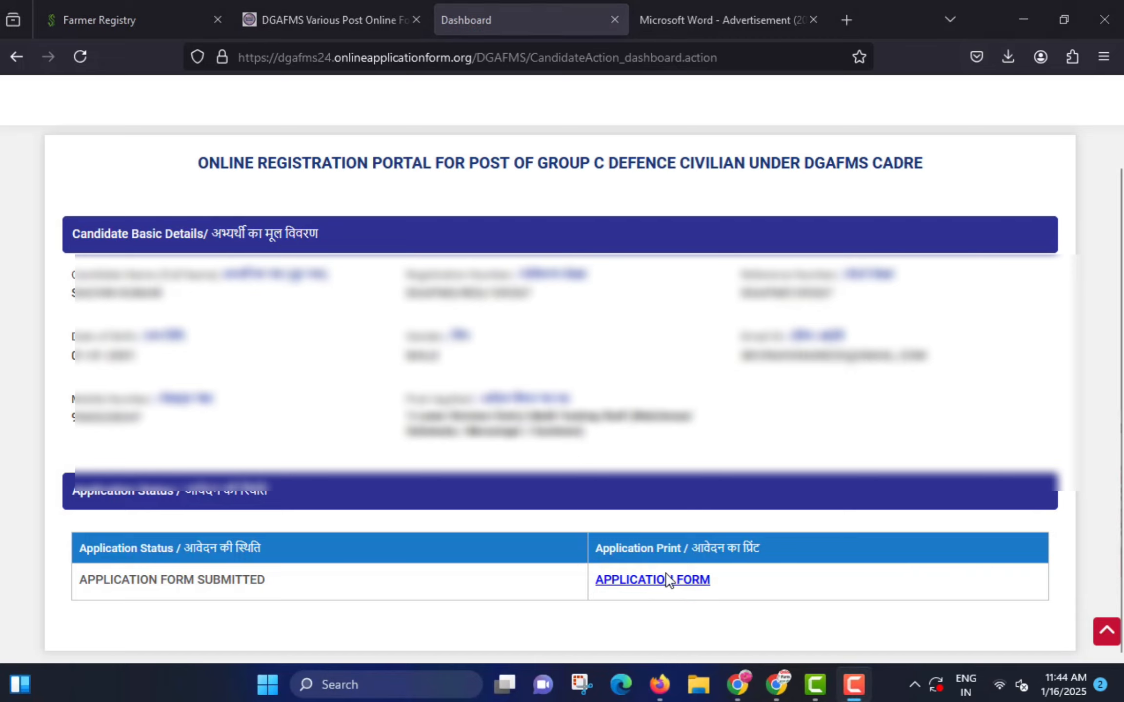